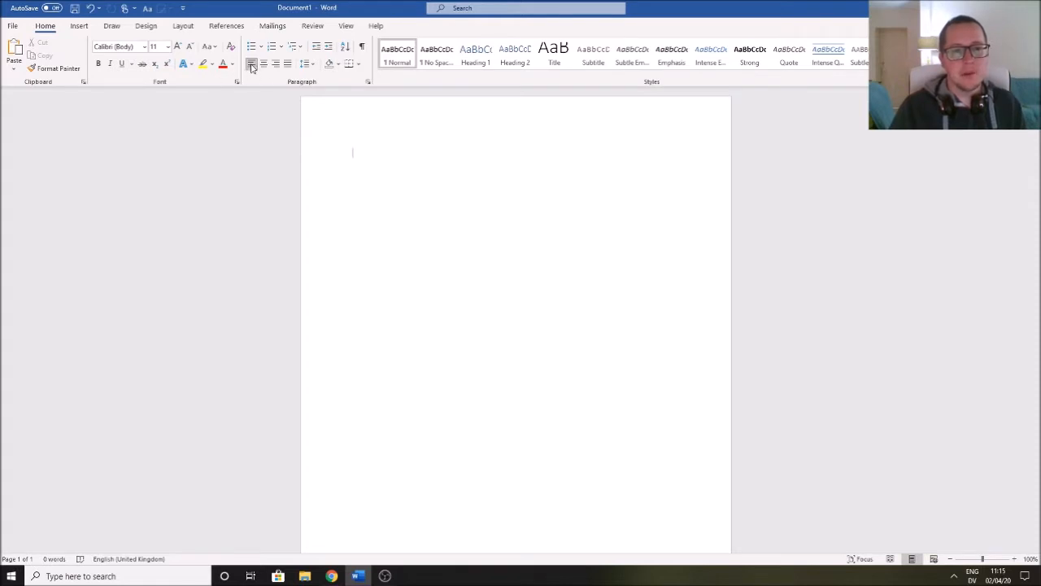
left_click(280, 68)
left_click(279, 70)
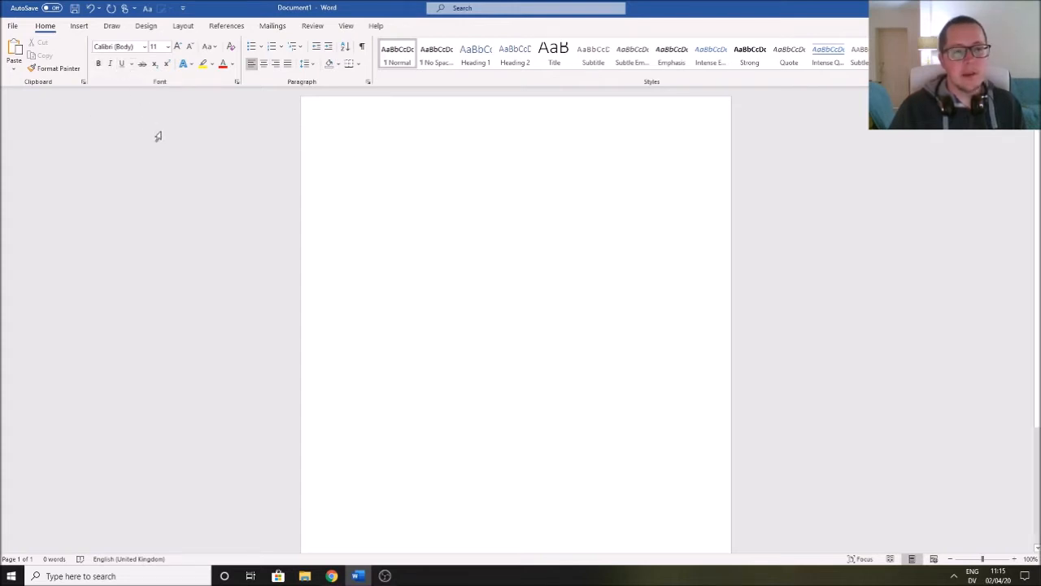
- Set the blank document's text font to Arial at size 24
left_click(144, 46)
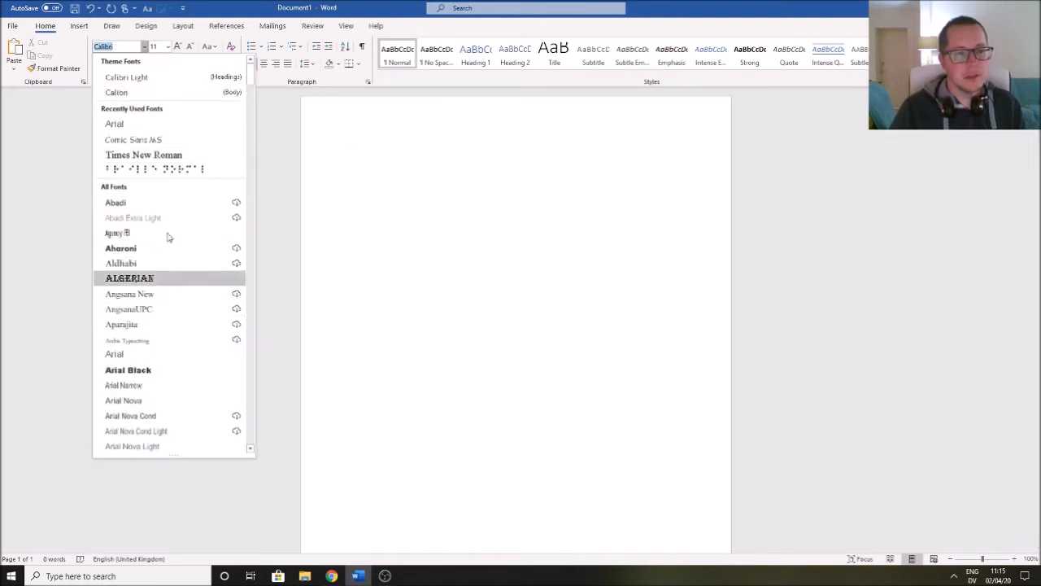
left_click(174, 123)
left_click(167, 46)
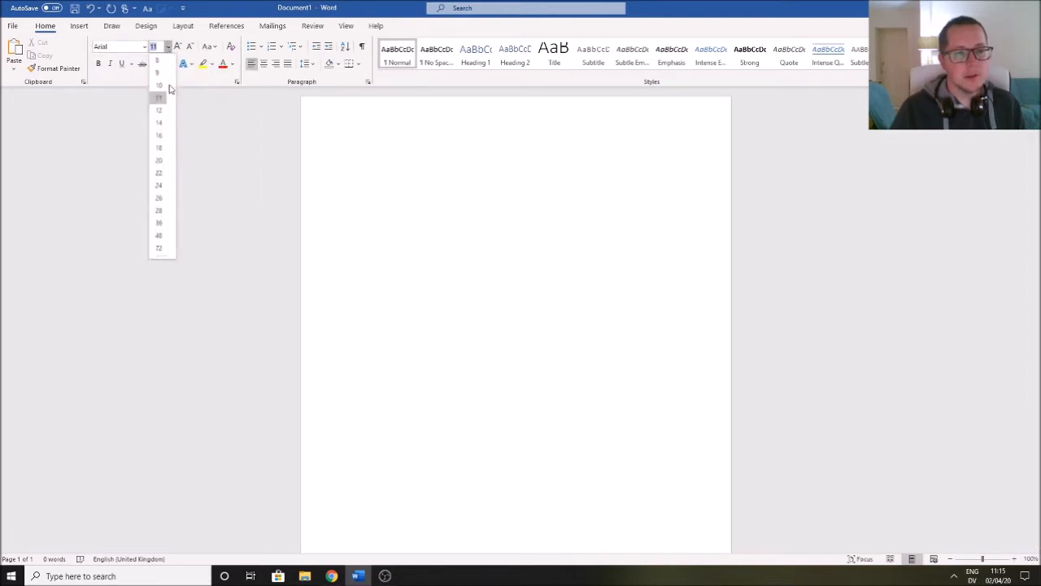
left_click(158, 174)
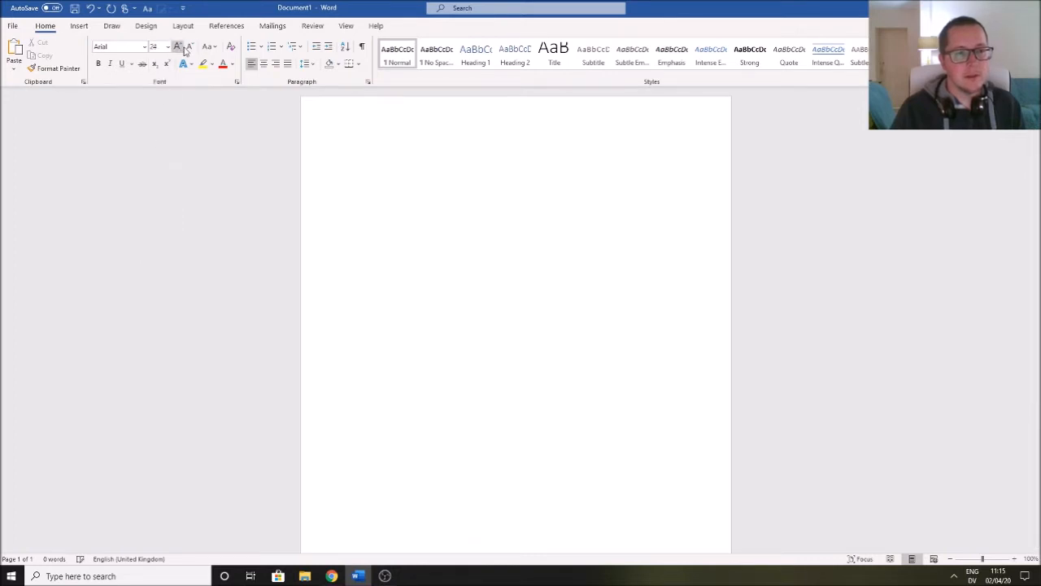
key("ctrl+z")
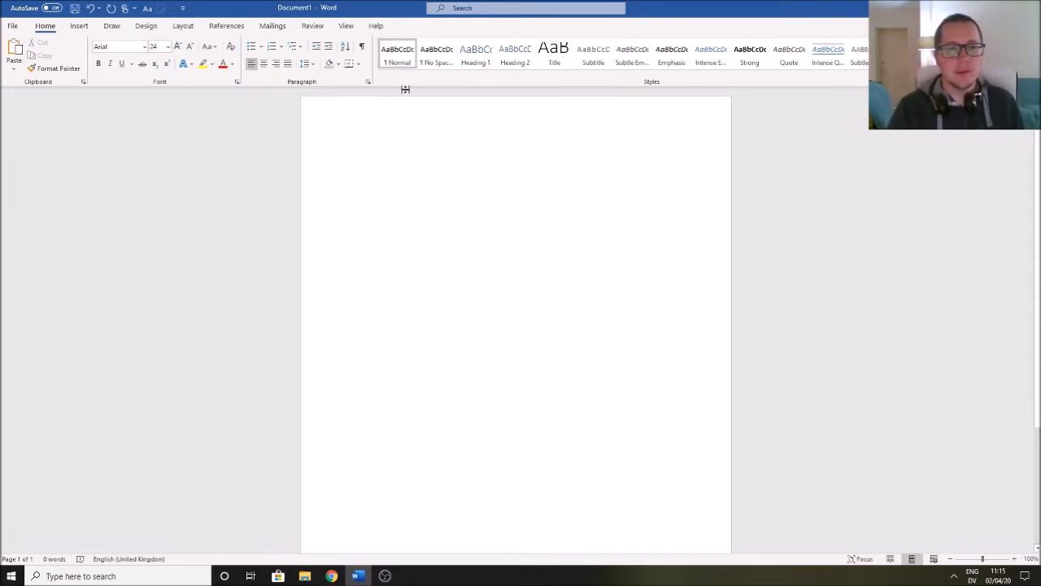
- Show the rulers around the document page
left_click(347, 26)
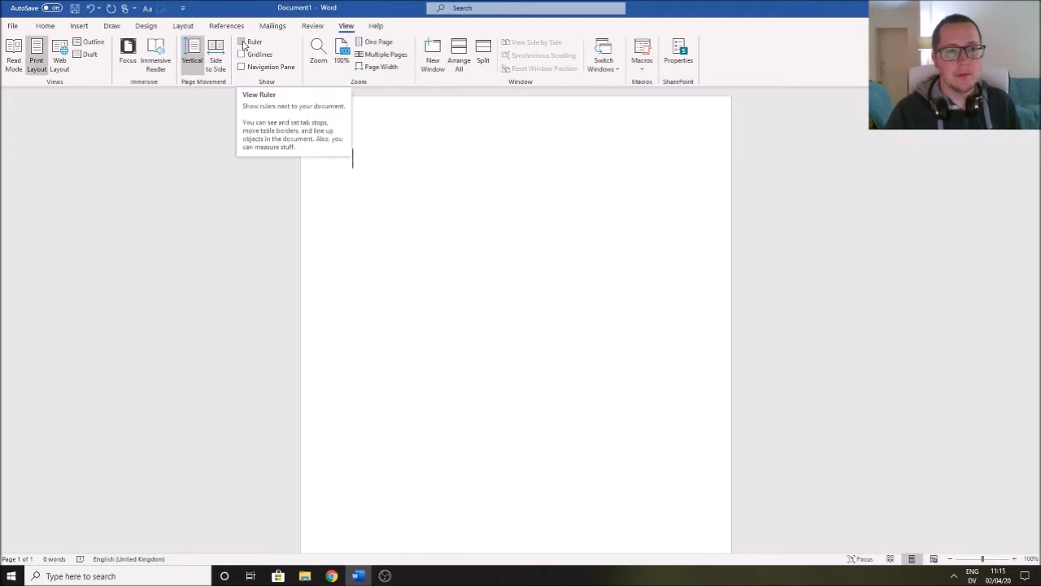
left_click(242, 43)
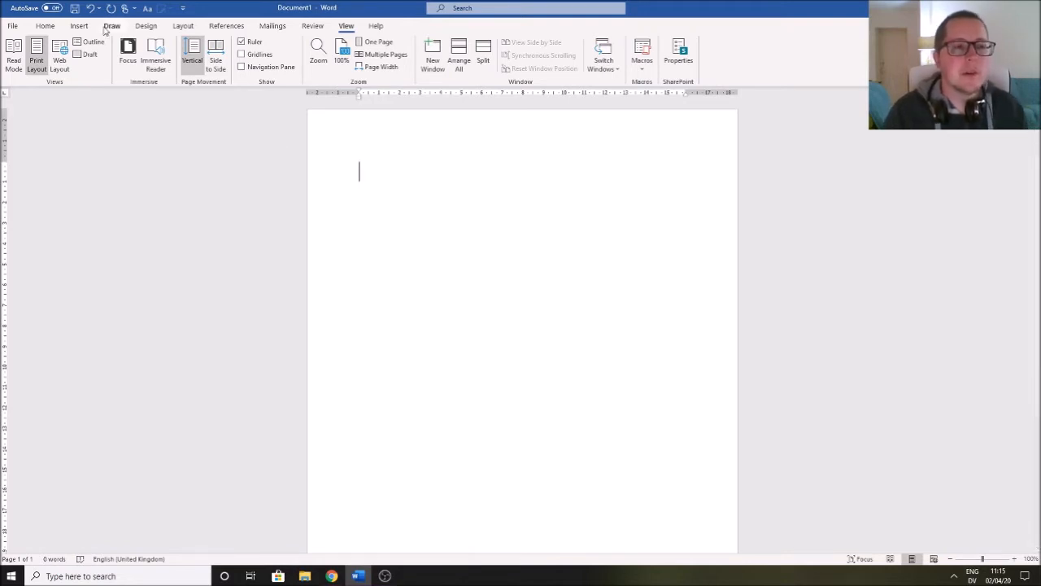
left_click(44, 27)
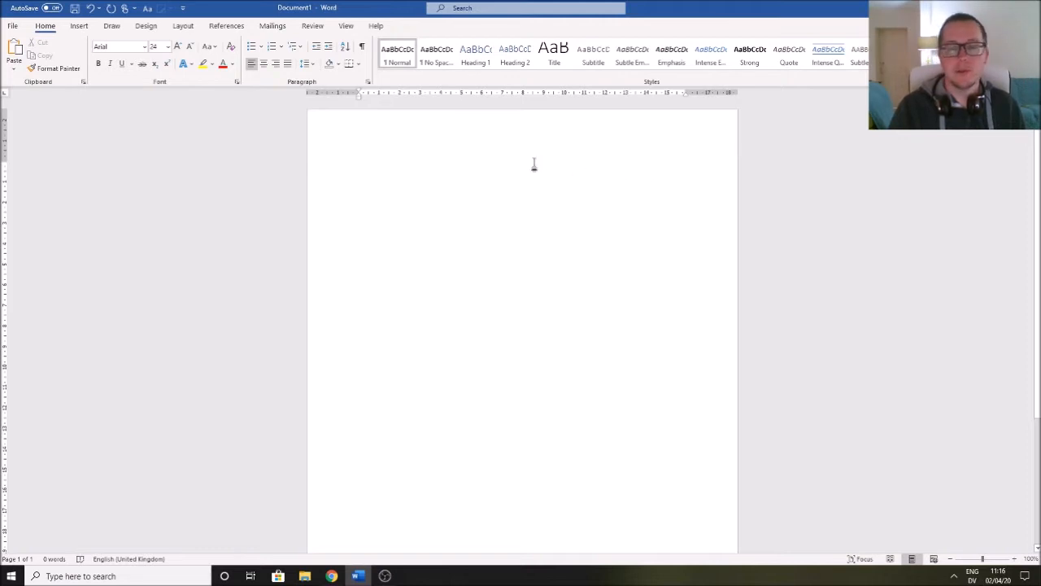
- Apply the Narrow margin preset with 1.27 cm on all sides to the document
left_click(183, 26)
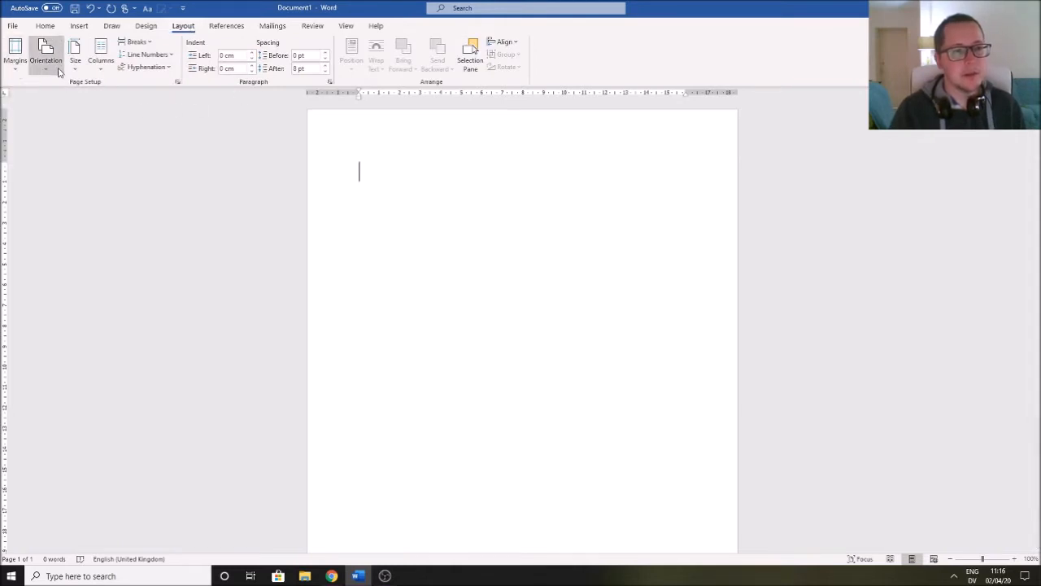
left_click(17, 65)
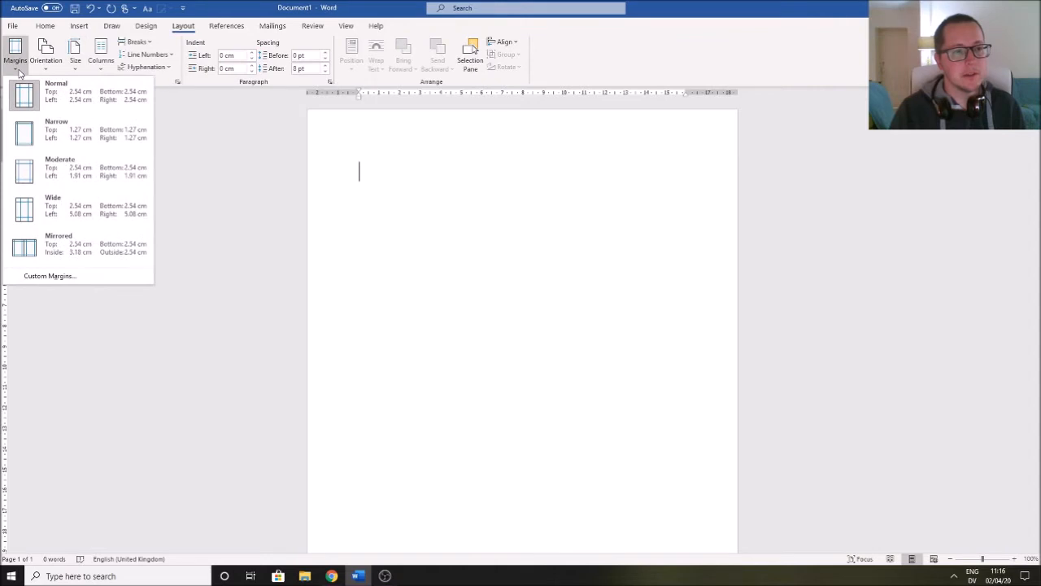
left_click(54, 136)
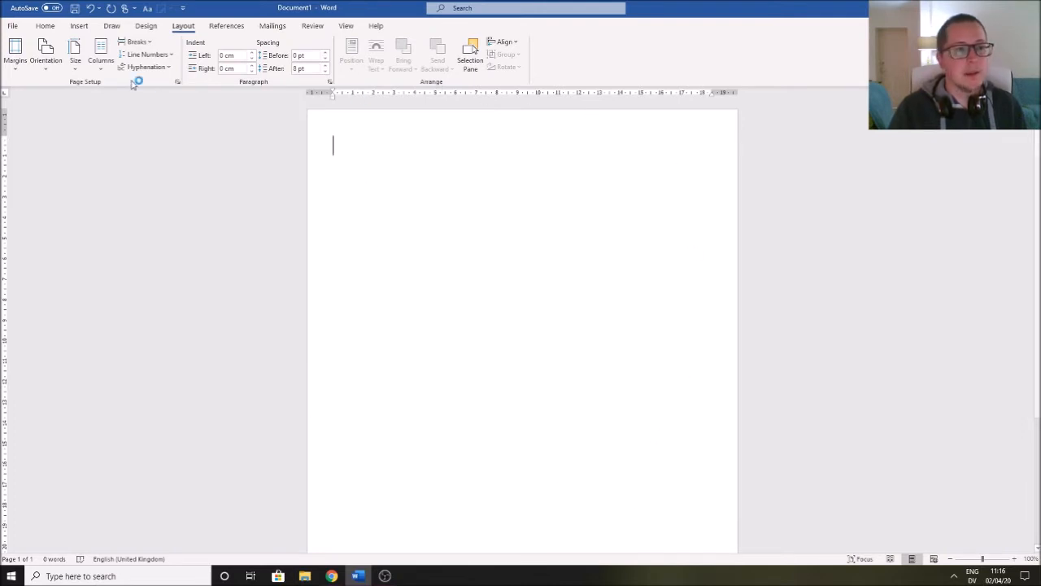
left_click(75, 67)
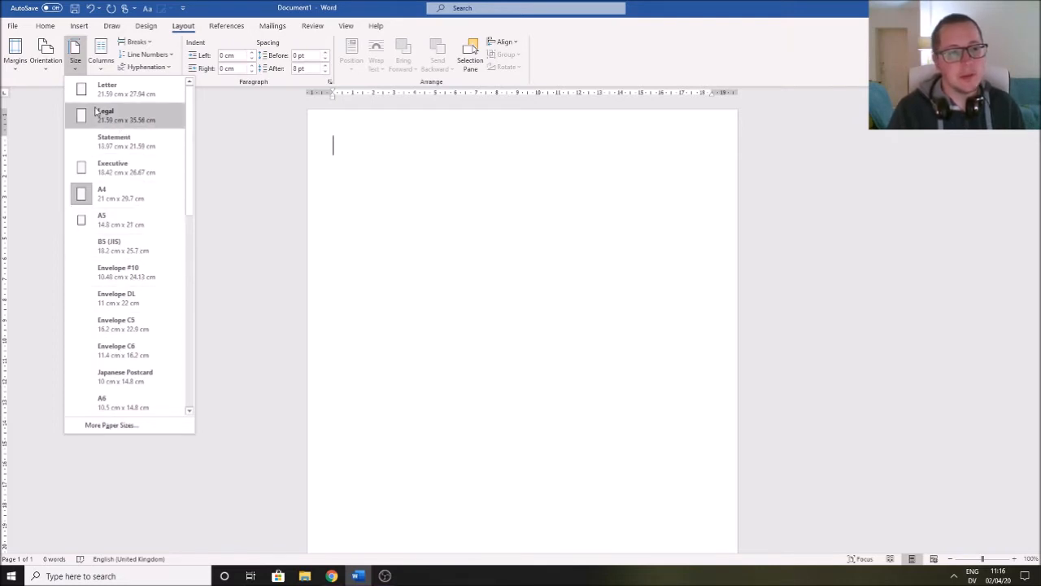
scroll(138, 213, "down", 10)
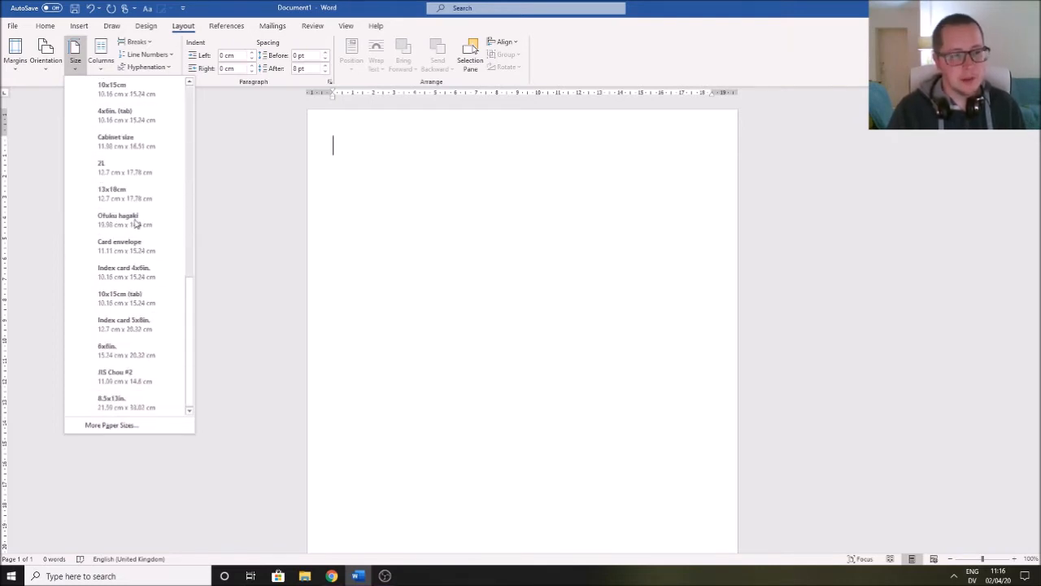
scroll(136, 224, "up", 10)
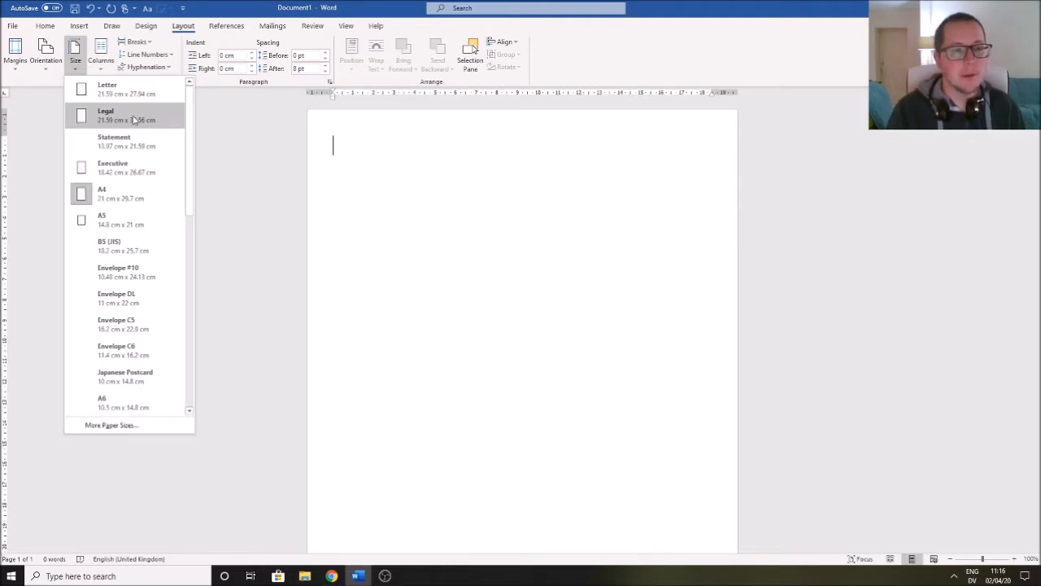
left_click(73, 70)
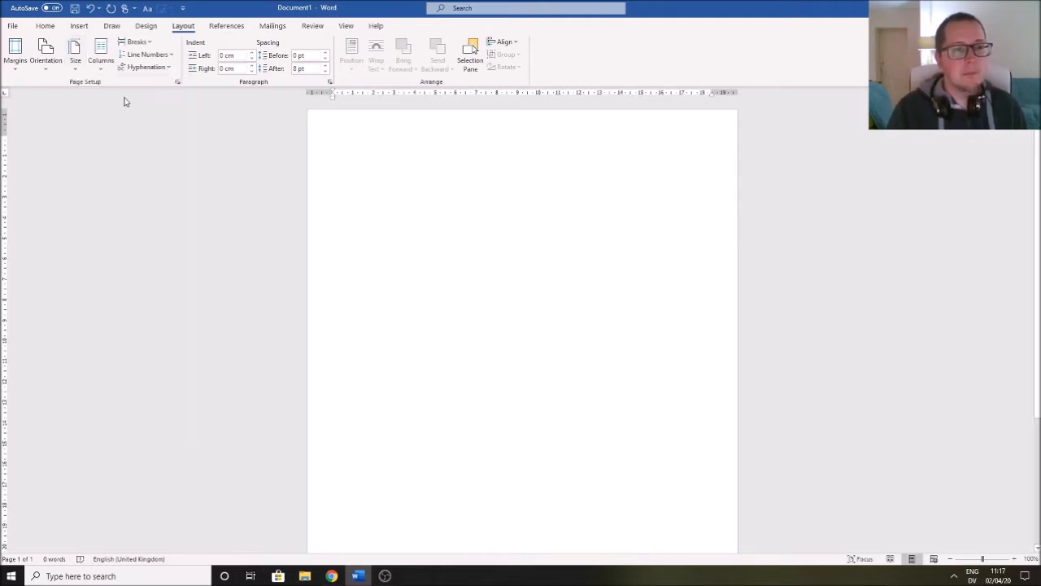
- Switch the page orientation to landscape and return it to portrait
left_click(51, 70)
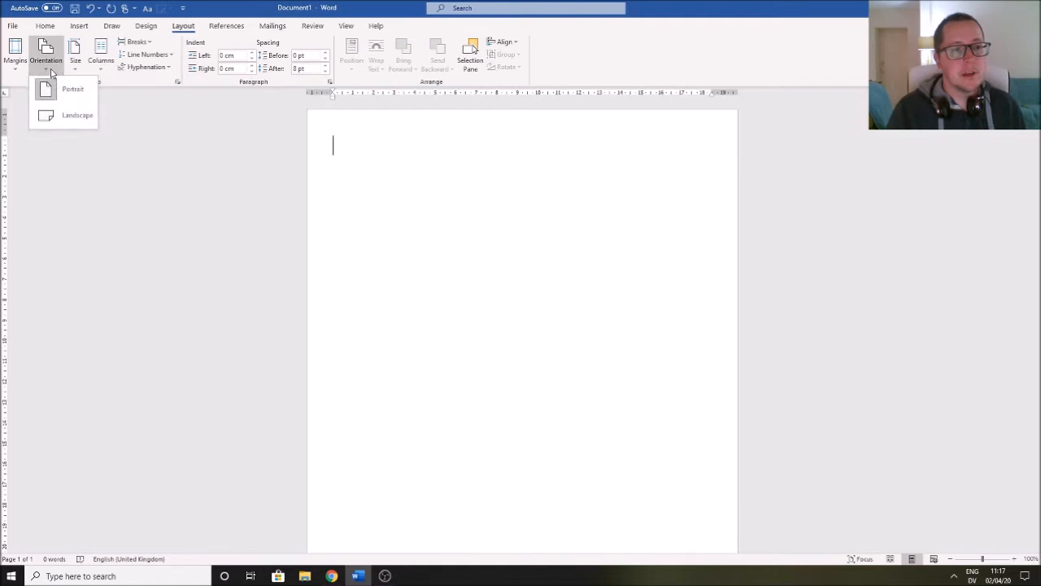
left_click(68, 117)
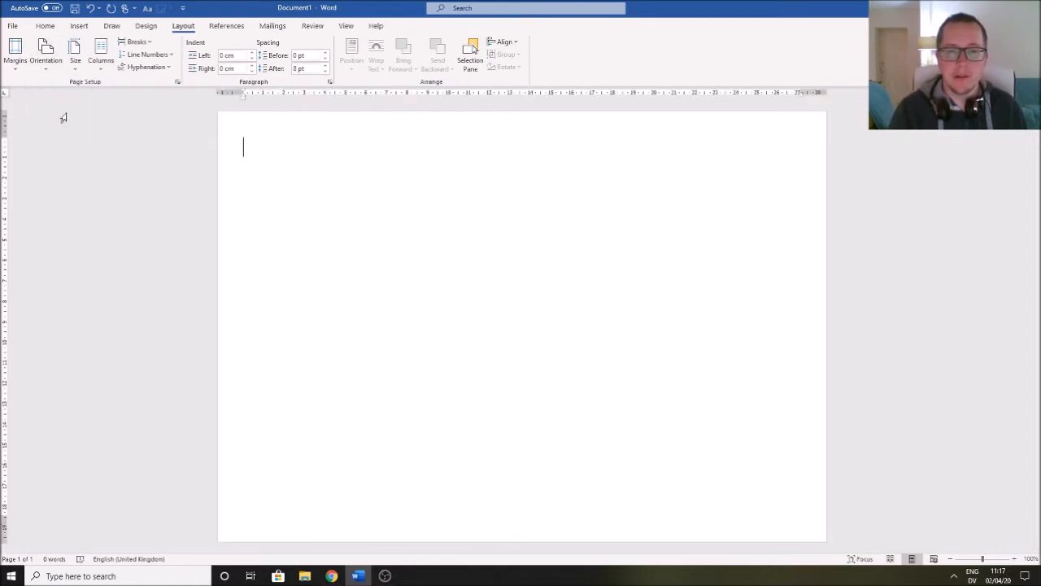
left_click(49, 66)
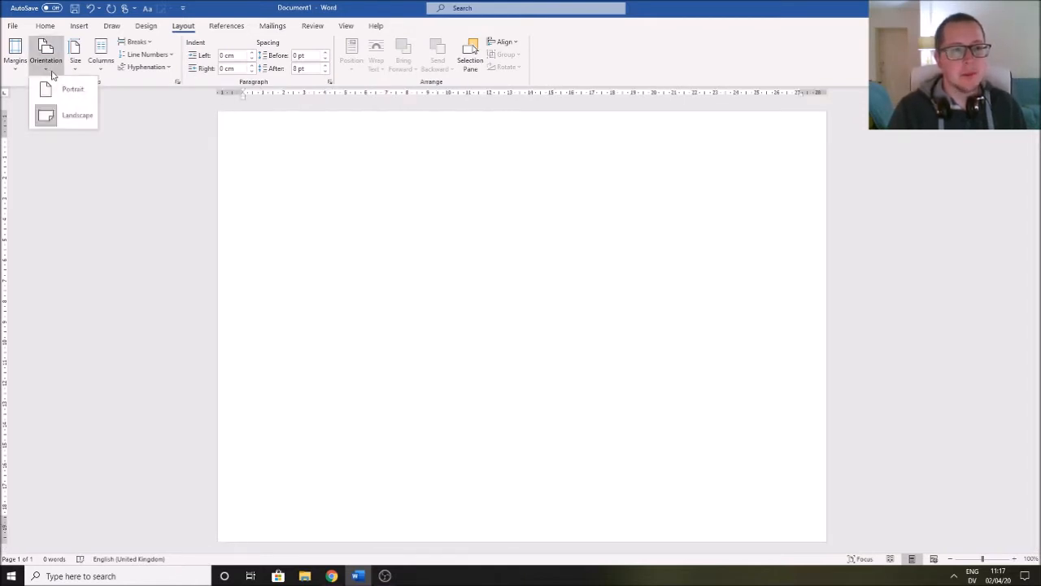
left_click(52, 87)
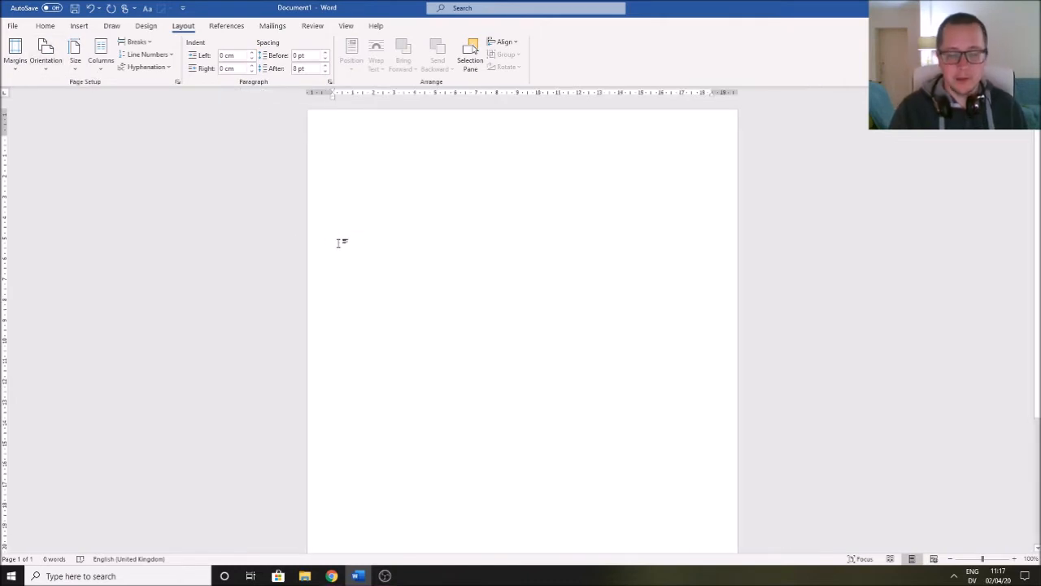
- Fill the first page with blank paragraphs so the insertion point sits on its last line
key("Return")
key("Return")
key("Return")
key("Return")
key("Return")
key("Return")
key("Return")
key("Return")
key("Return")
key("Return")
key("Return")
key("Return")
key("Return")
key("Return")
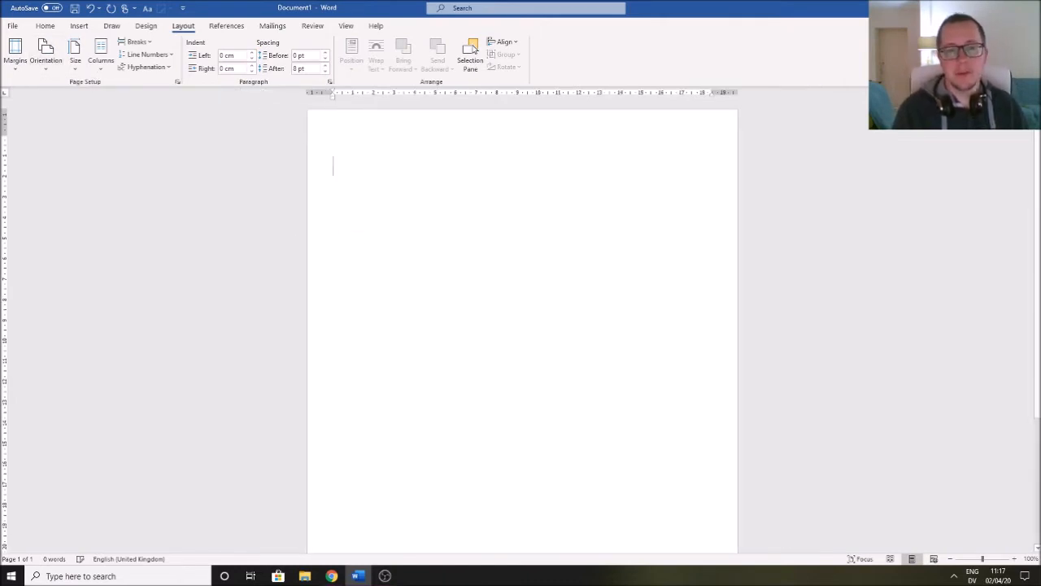
key("Return")
key("Return")
key("Return")
key("Return")
key("Return")
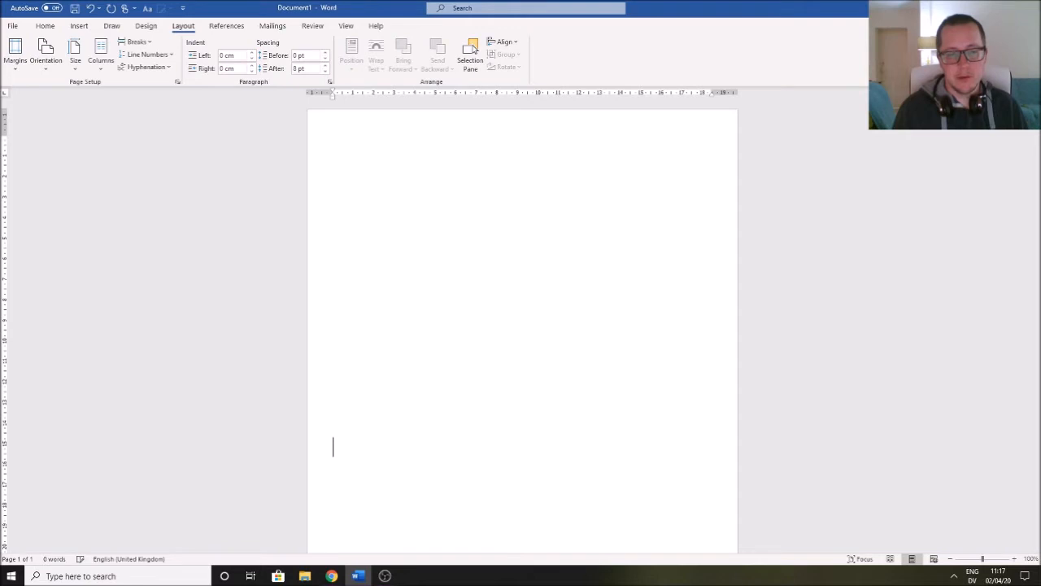
key("Return")
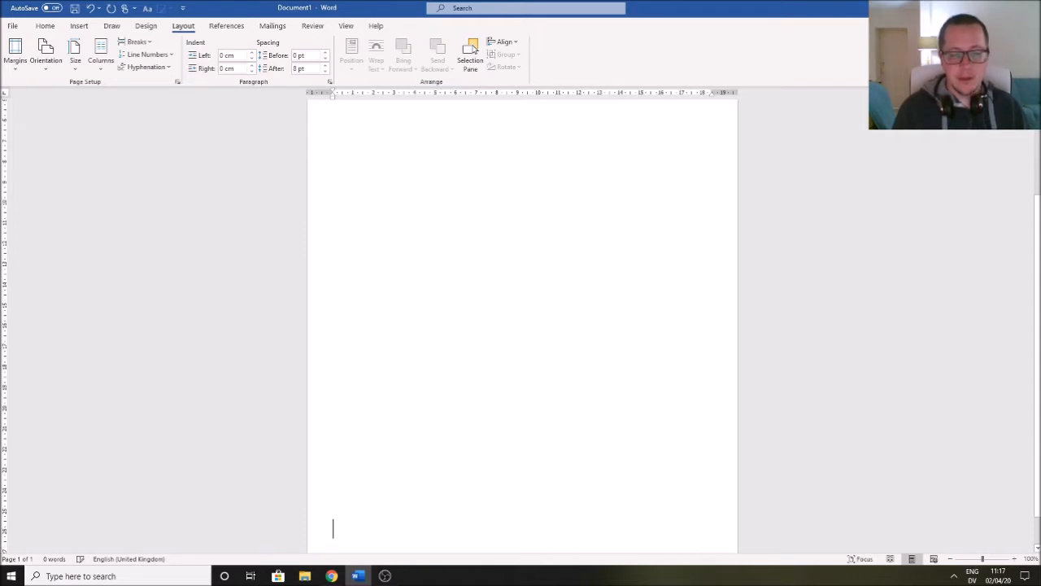
key("Return")
key("BackSpace")
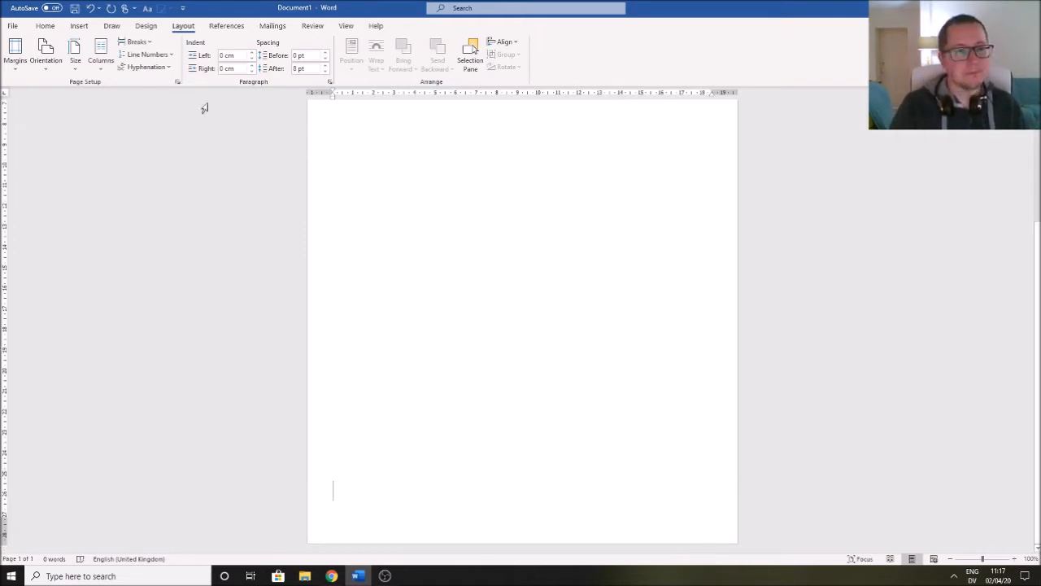
- Insert a Next Page section break at the end of the first page
left_click(80, 26)
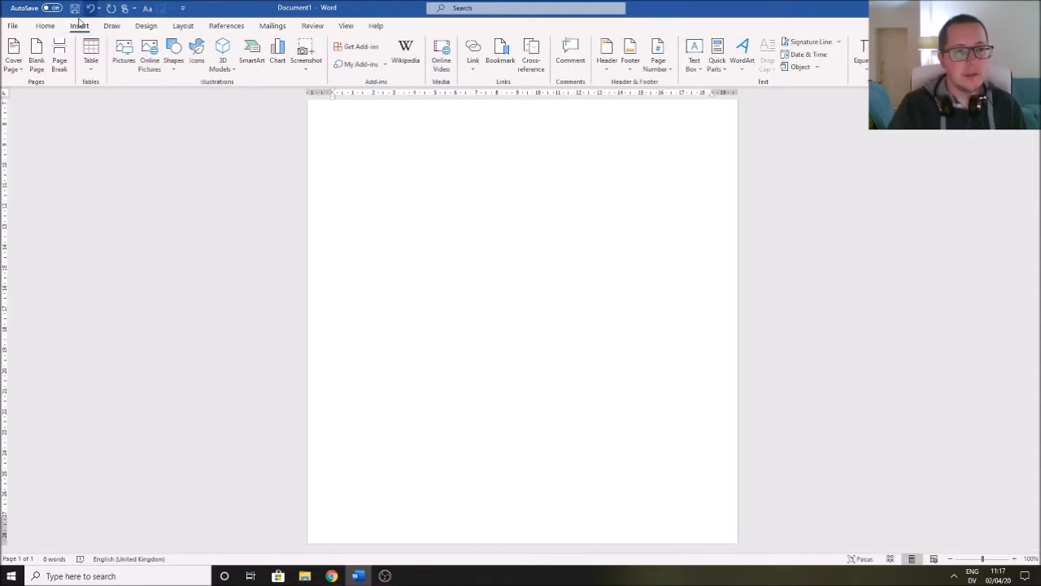
left_click(176, 27)
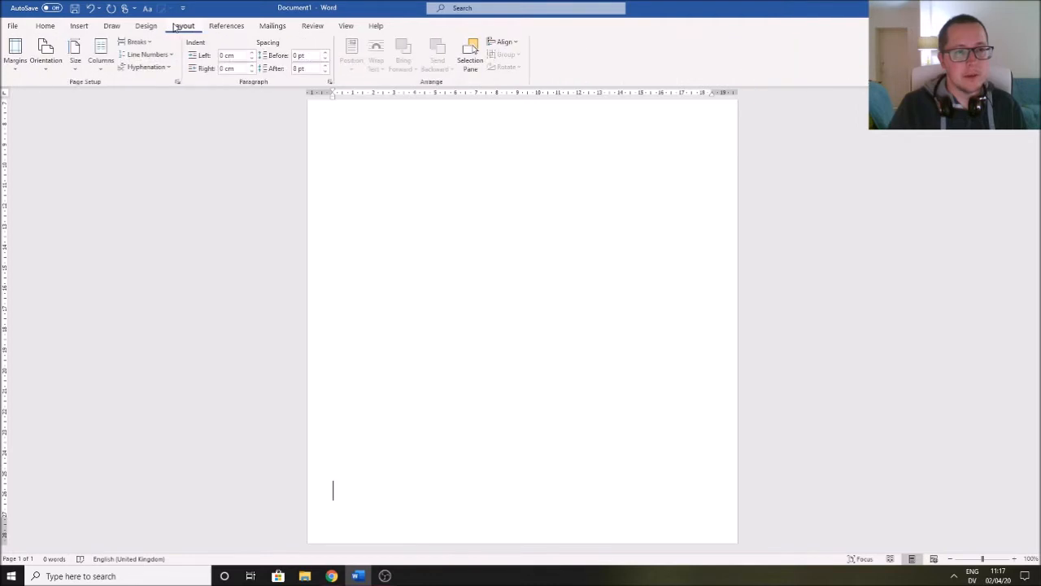
left_click(149, 46)
left_click(202, 202)
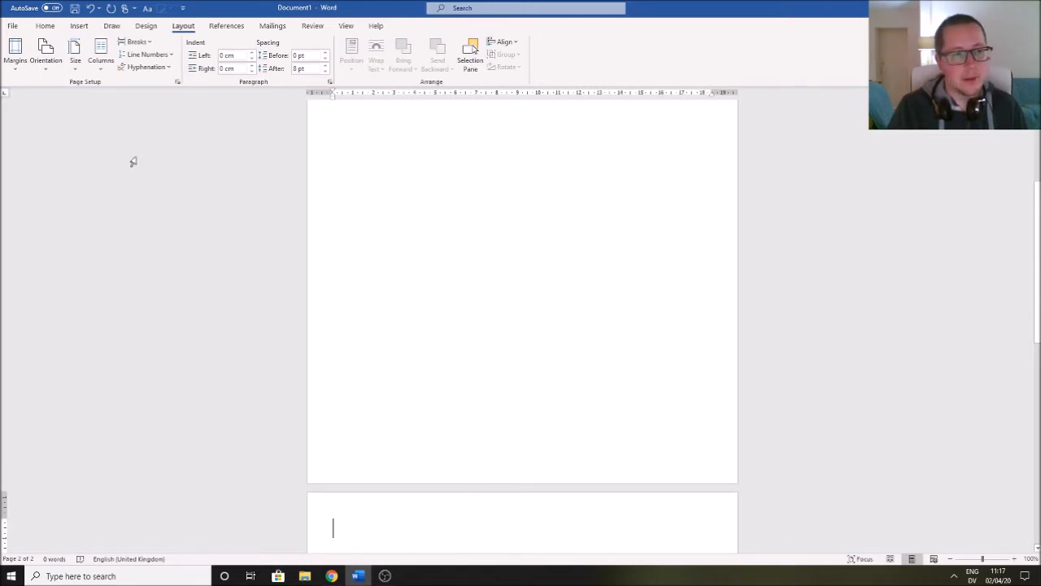
- Change the new second page to landscape orientation, keeping the first page in portrait
left_click(47, 63)
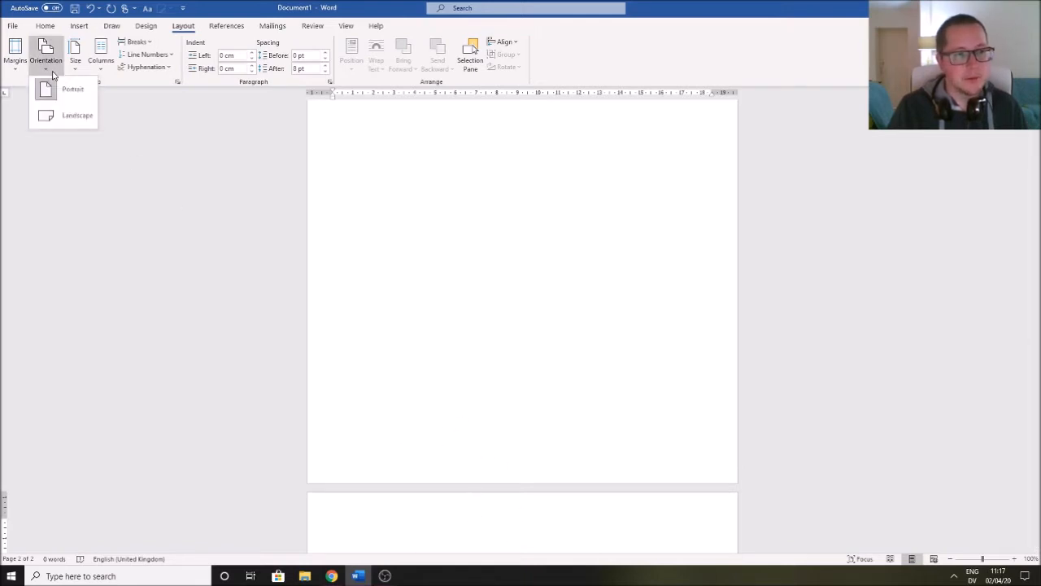
left_click(69, 116)
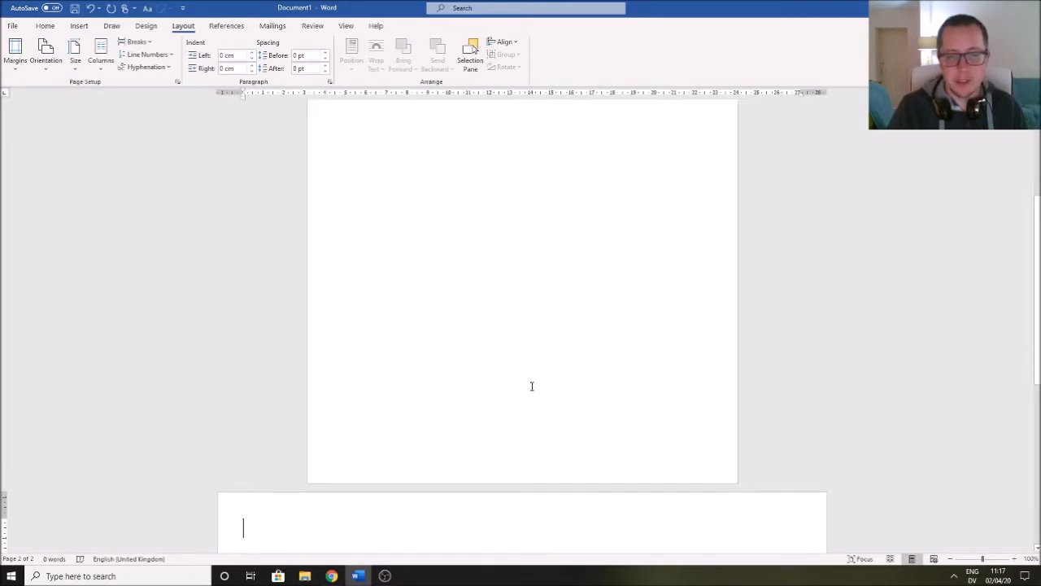
scroll(497, 381, "down", 5)
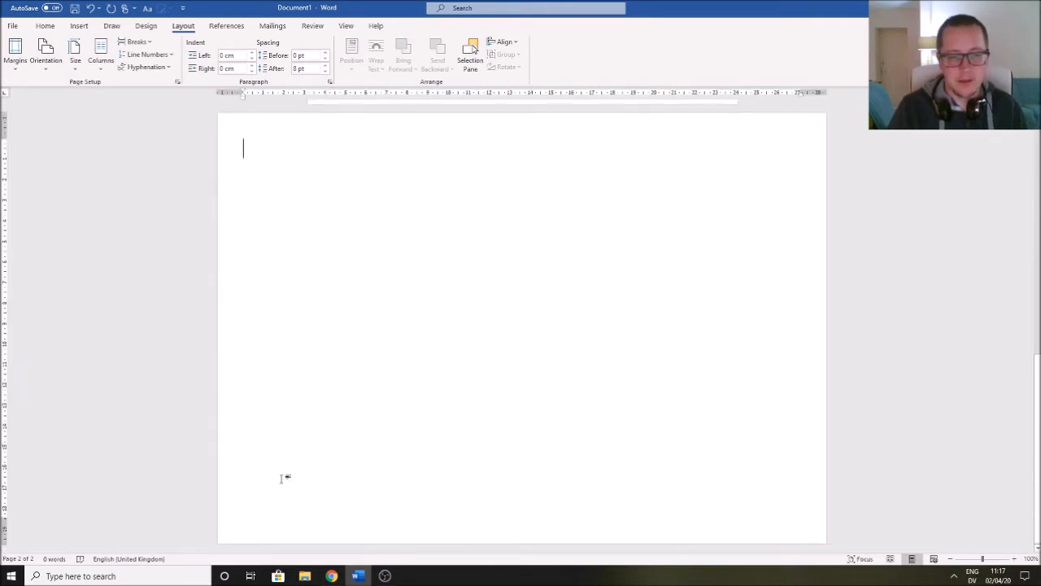
- Fill the landscape page with blank paragraphs down to its last line
key("Return")
key("Return")
key("Return")
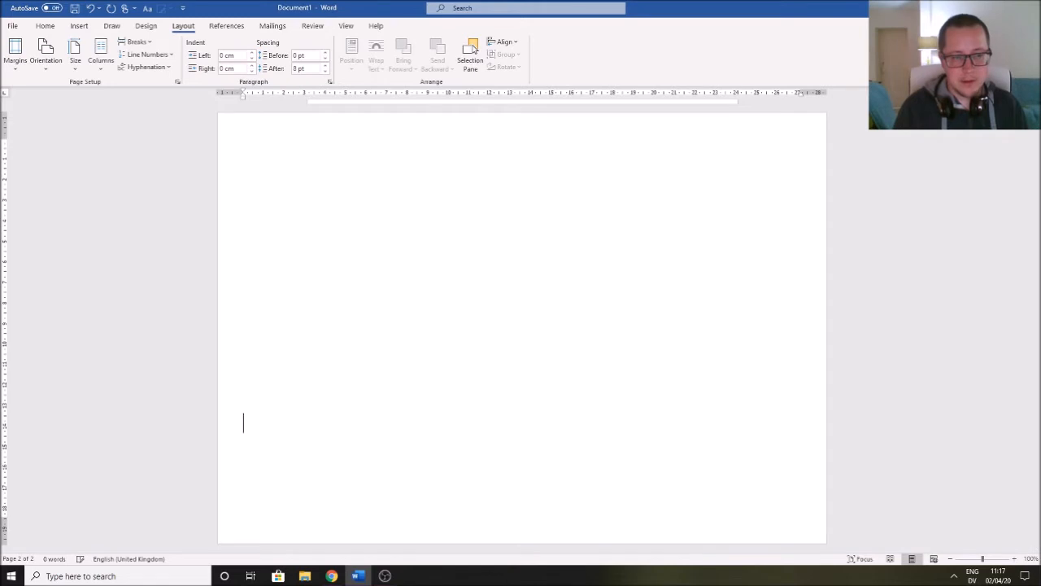
key("Return")
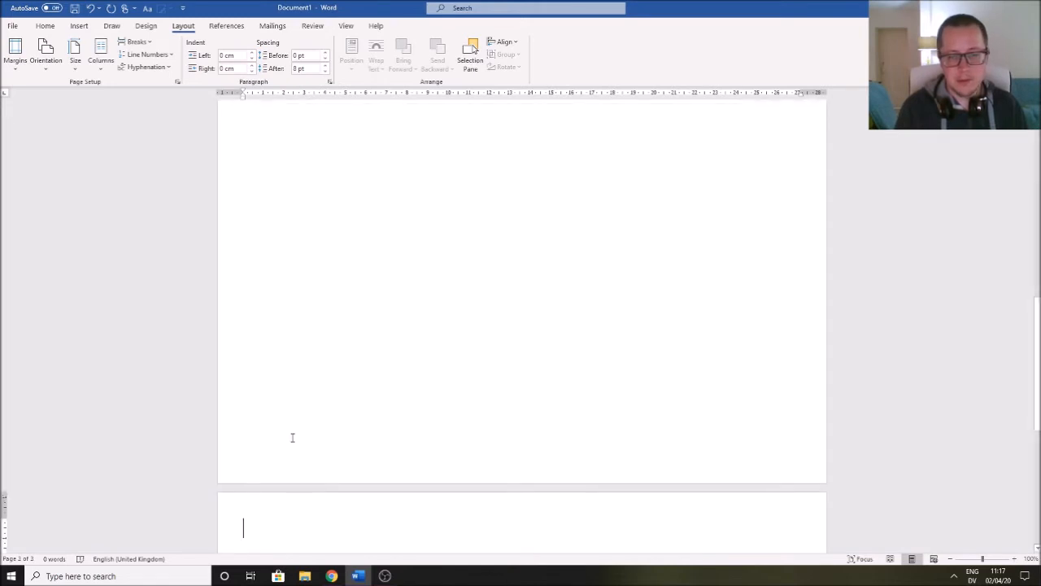
key("BackSpace")
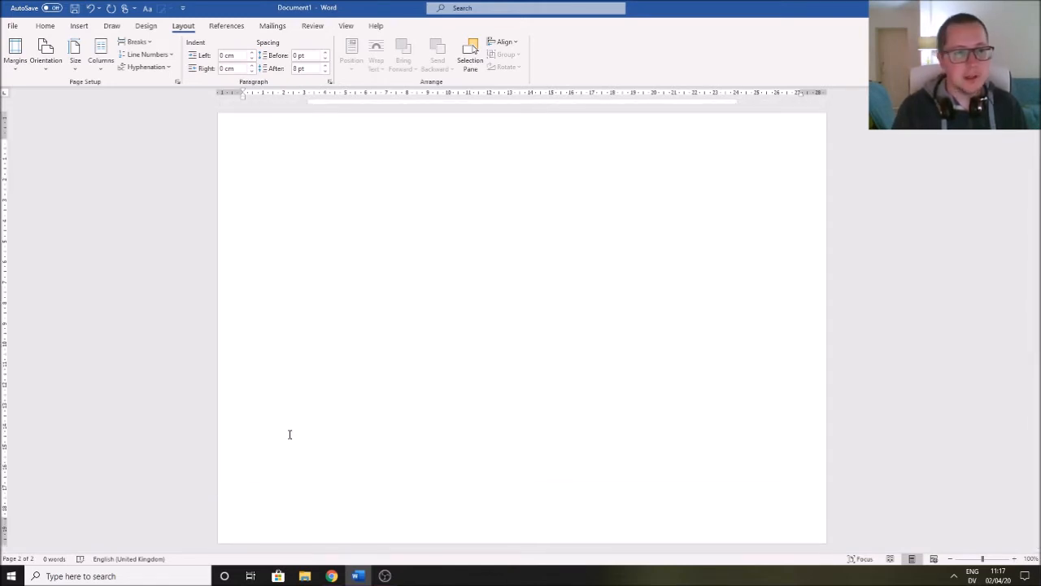
- Insert a Next Page section break at the end of the landscape page and set the new third page to portrait
left_click(152, 44)
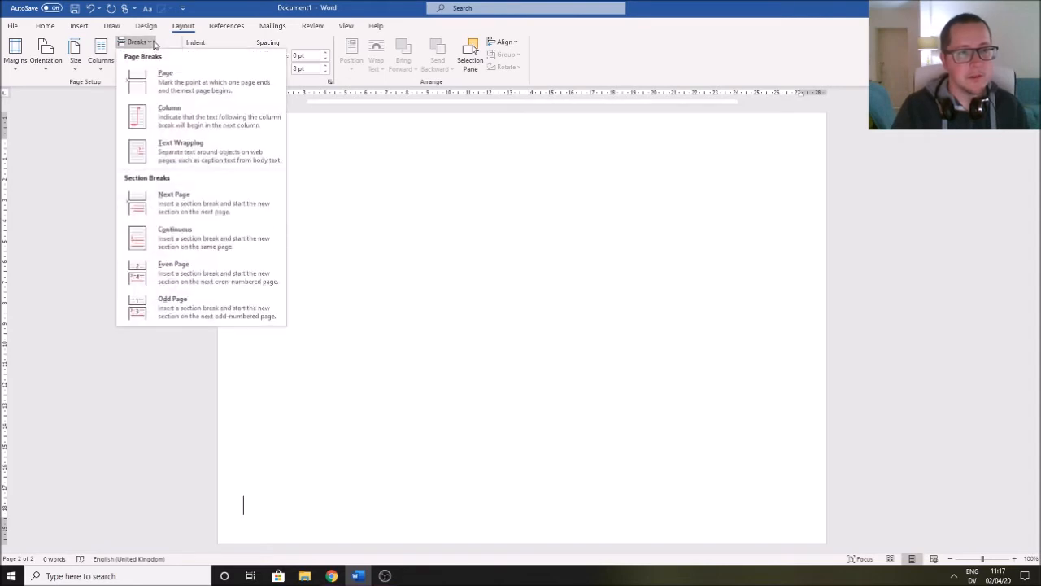
left_click(183, 197)
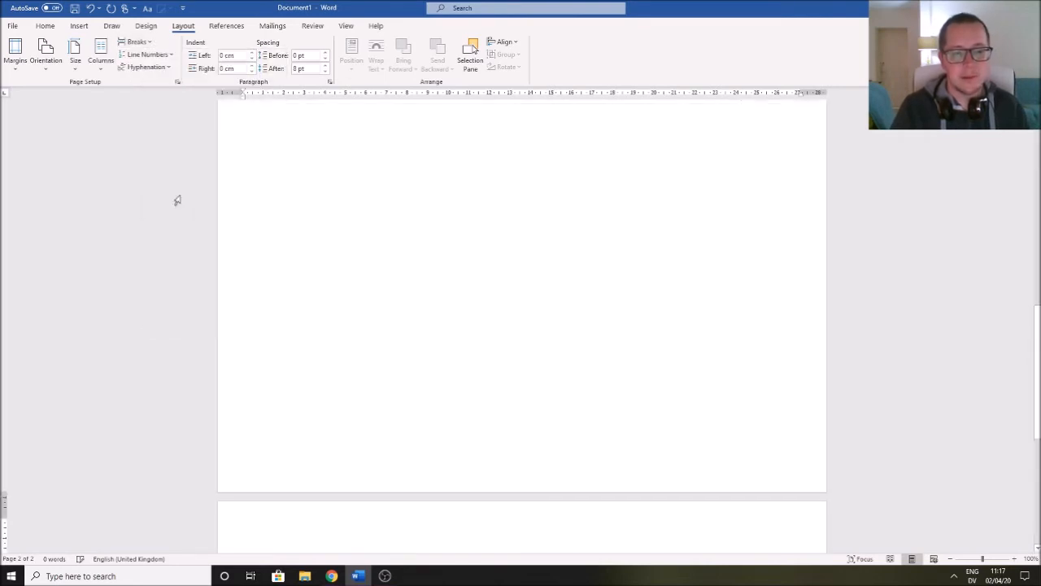
left_click(46, 55)
left_click(53, 87)
scroll(625, 402, "up", 6)
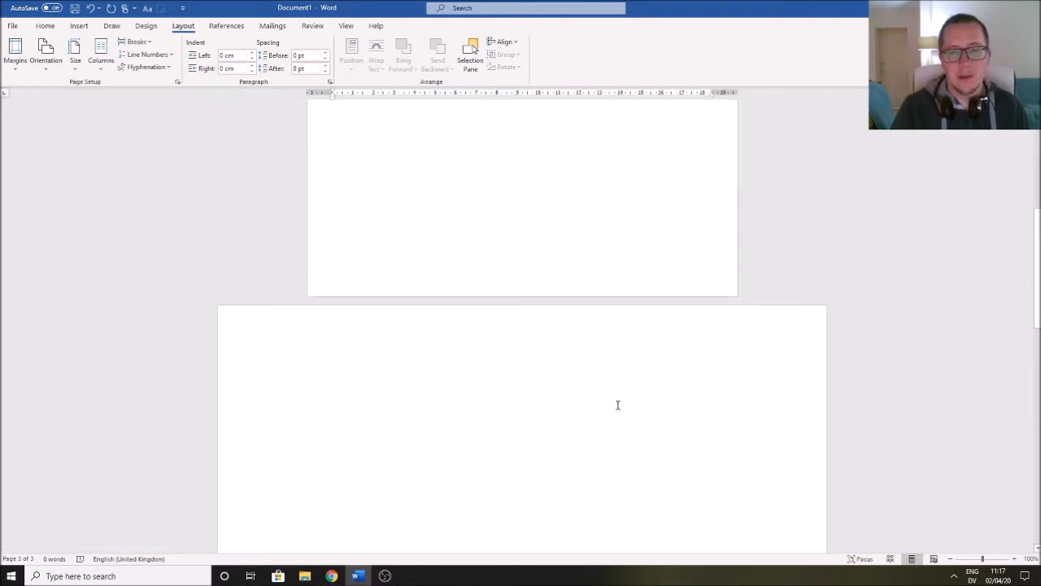
- Look through the document's pages to check the order of portrait and landscape orientation
scroll(471, 172, "up", 2)
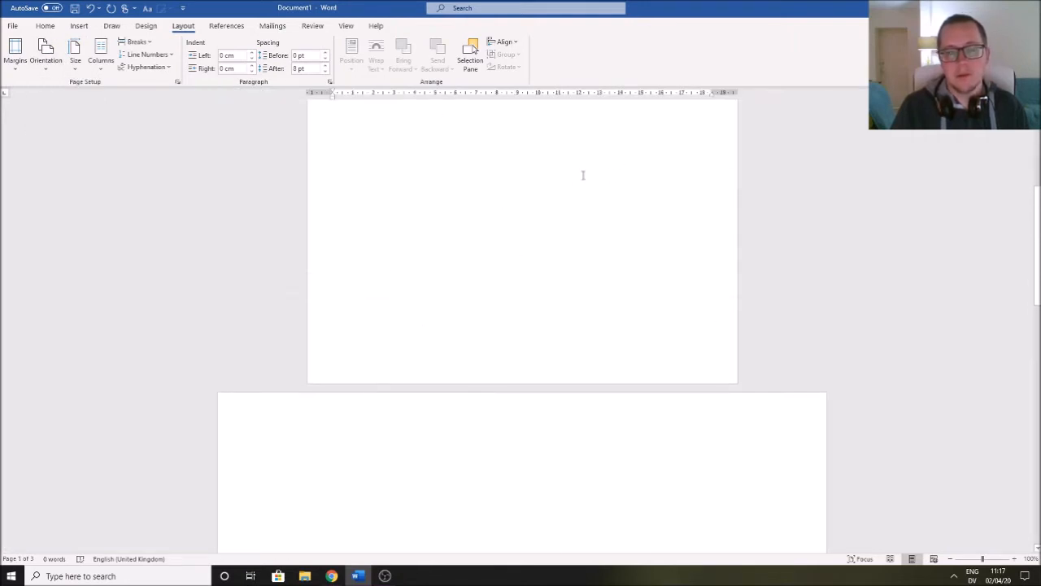
scroll(512, 451, "down", 3)
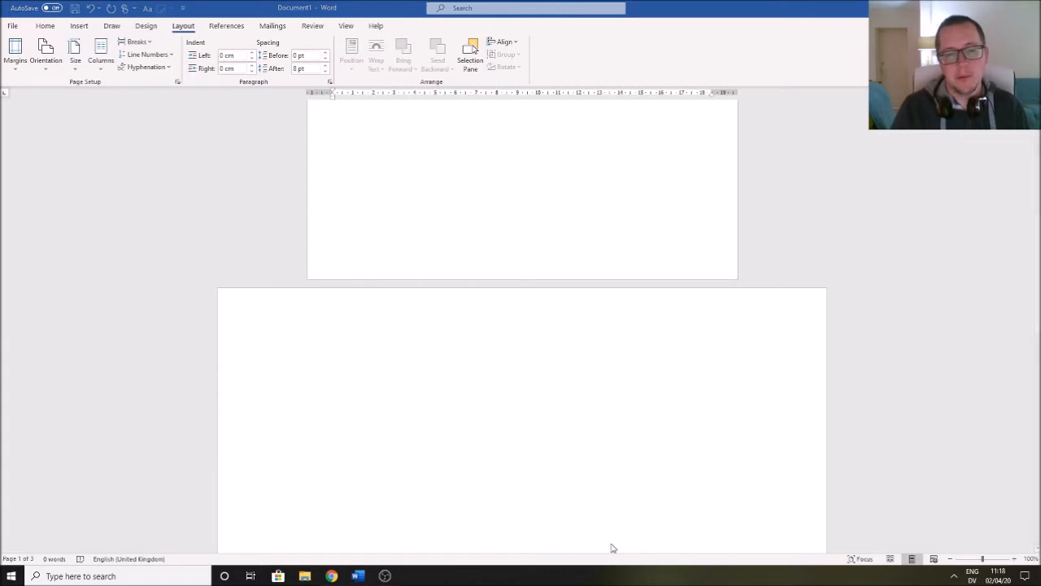
scroll(535, 467, "down", 3)
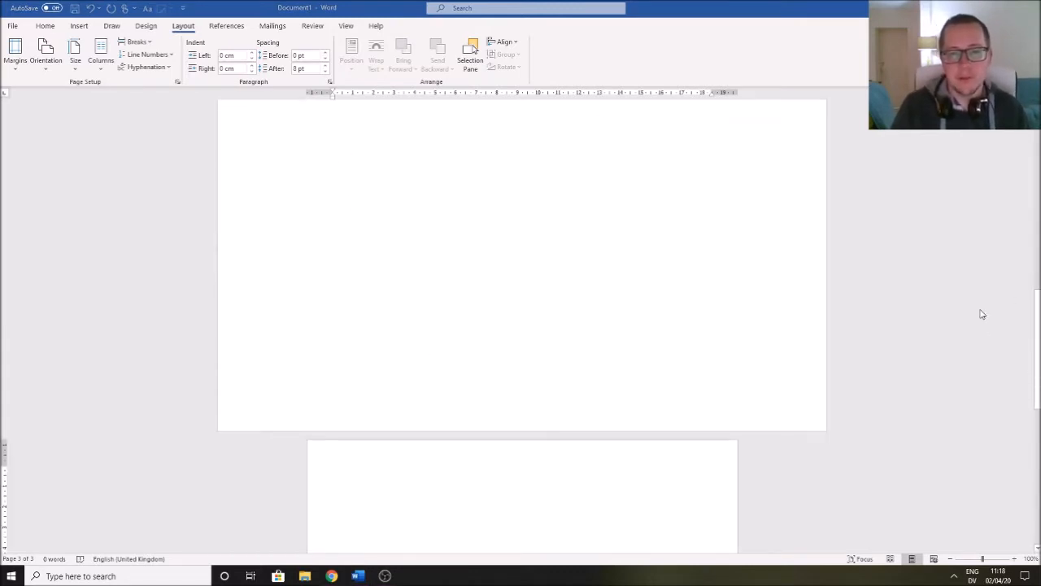
scroll(797, 379, "down", 4)
scroll(537, 370, "up", 20)
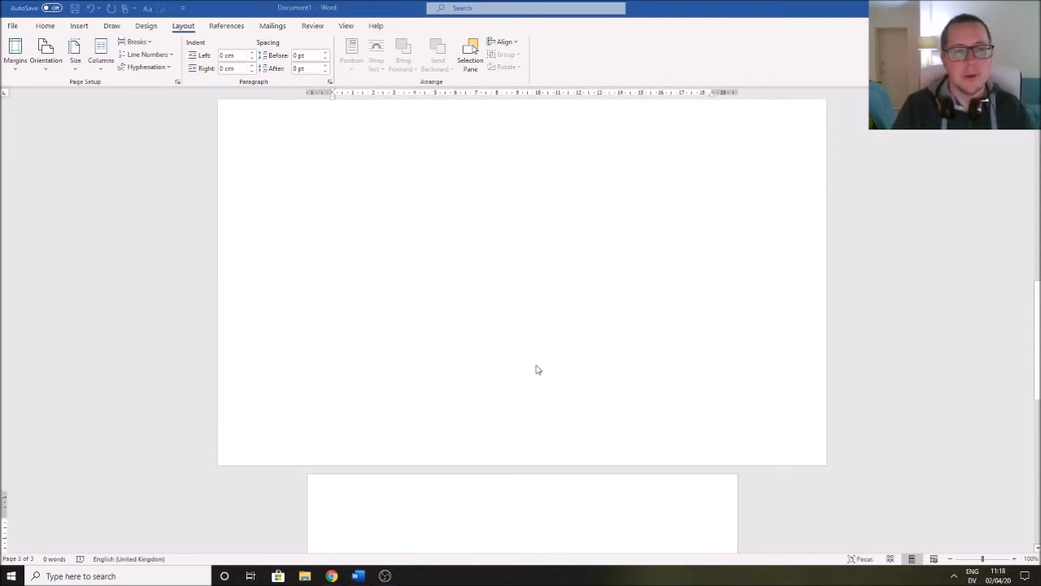
scroll(529, 354, "up", 1)
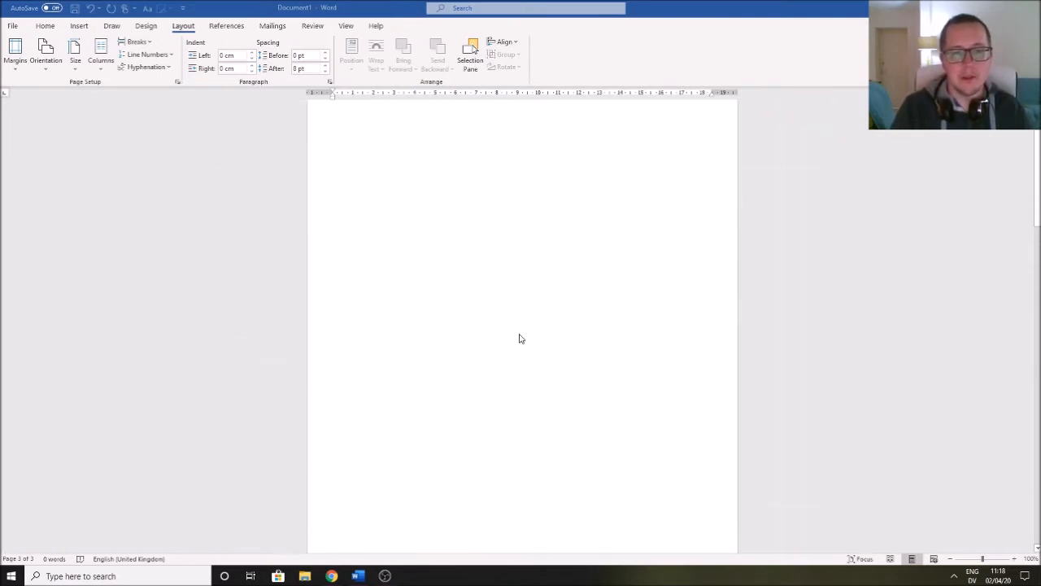
scroll(432, 166, "up", 1)
- Insert the badger picture "2" from the Pictures folder at the start of the first page and set its text wrapping to Tight
left_click(457, 183)
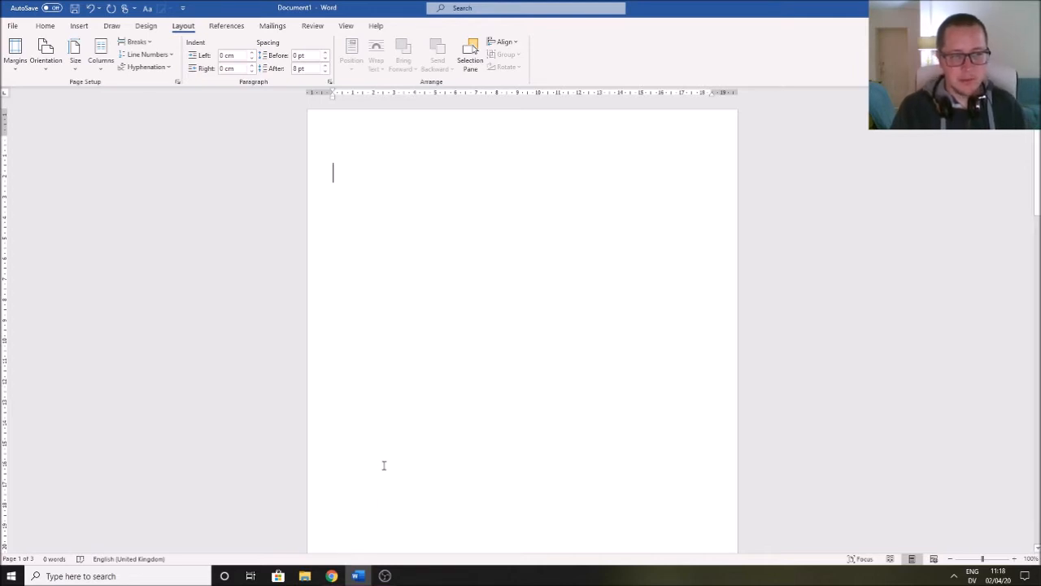
left_click(80, 27)
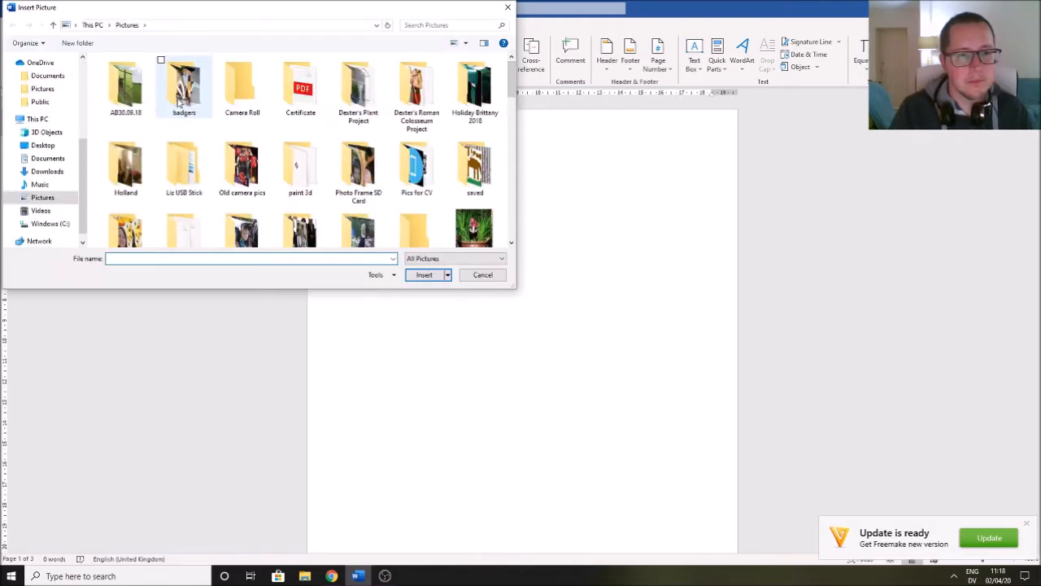
double_click(475, 227)
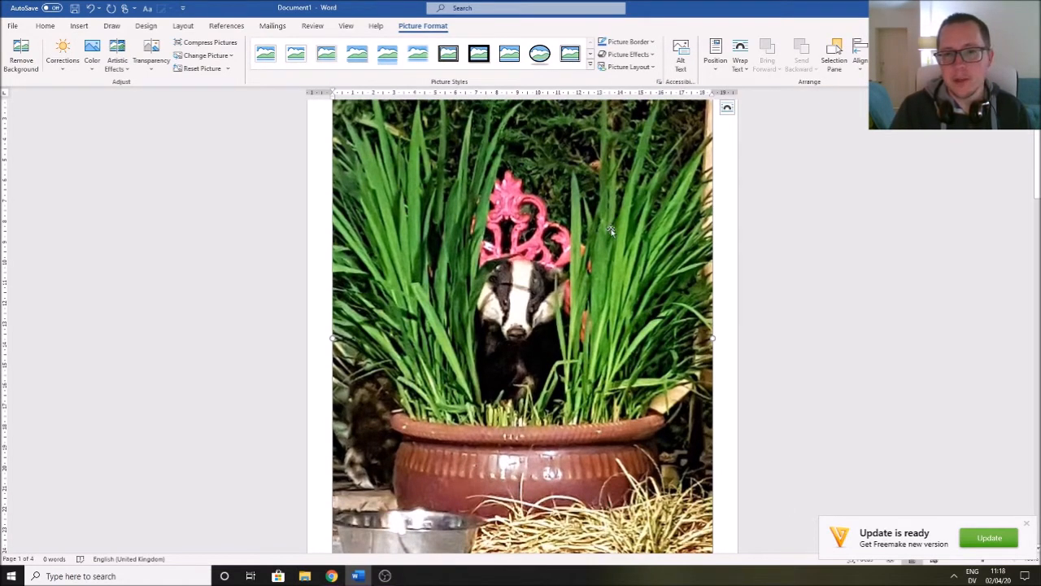
left_click(740, 61)
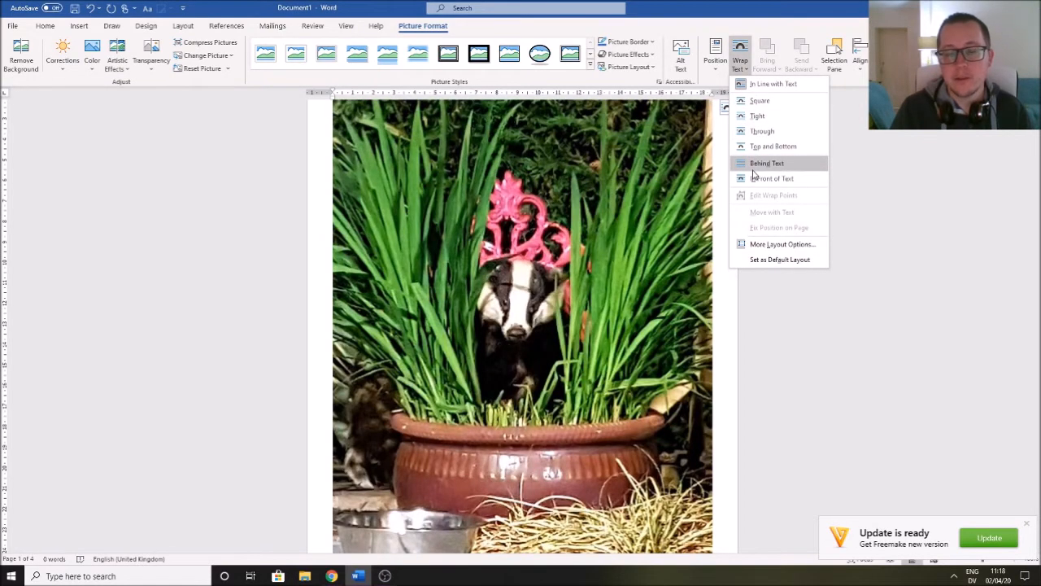
left_click(756, 117)
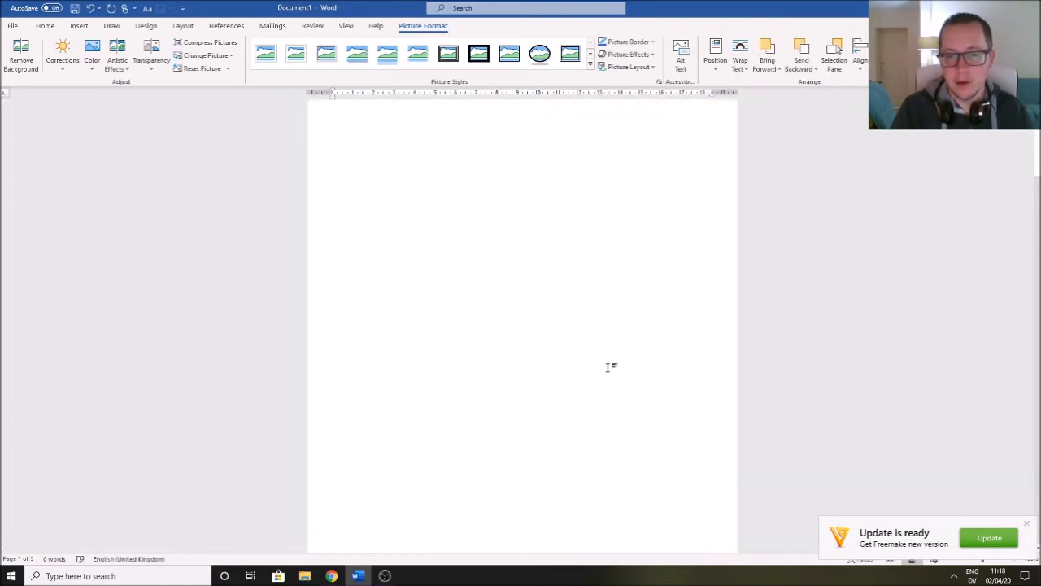
- Shrink the badger picture proportionally to a bit over half the text width and position it on the first page near the right margin
scroll(608, 366, "down", 5)
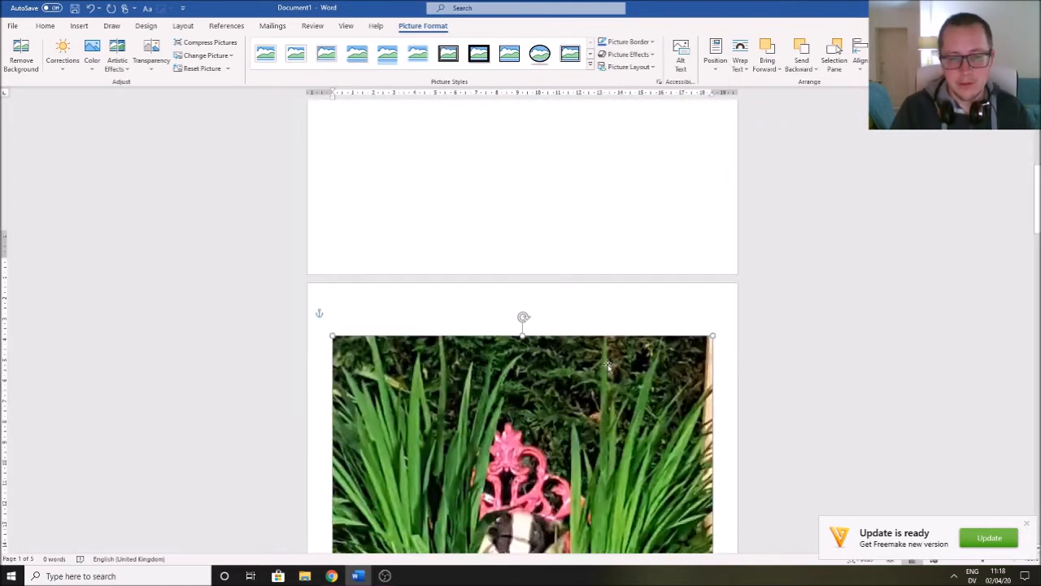
left_click_drag(712, 284, 587, 426)
left_click_drag(462, 488, 618, 250)
left_click_drag(599, 382, 562, 289)
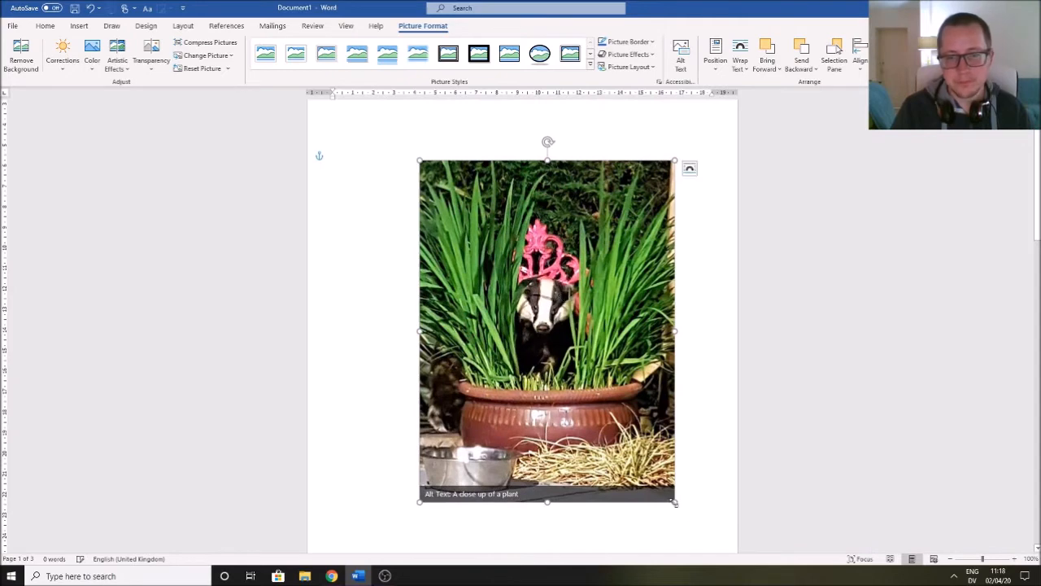
left_click_drag(676, 504, 649, 466)
left_click_drag(567, 379, 614, 348)
- Write "hello there how are you, this is a picture of a badger" beside the picture
left_click(371, 147)
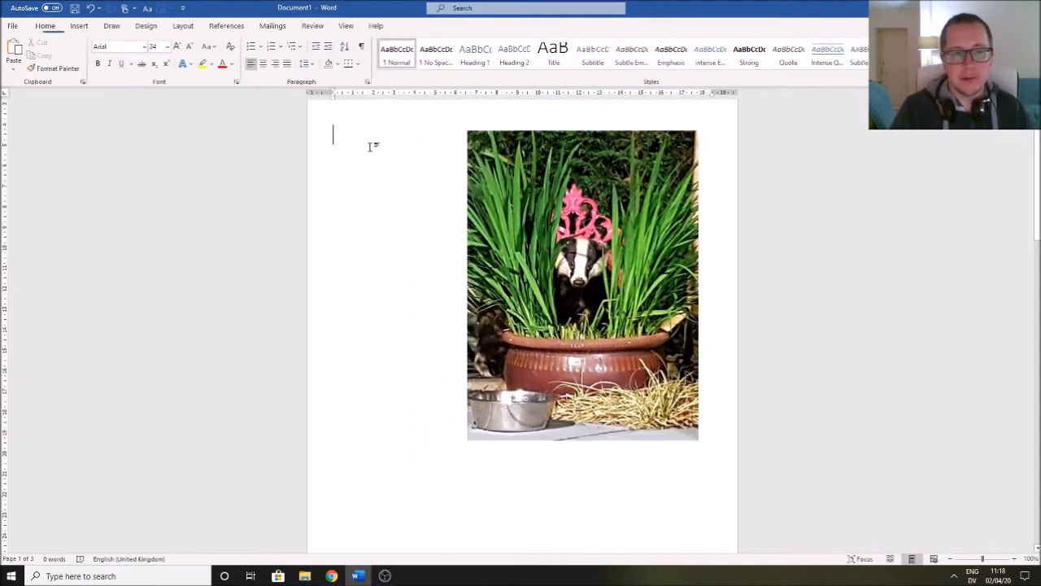
type("hello there how are yeou")
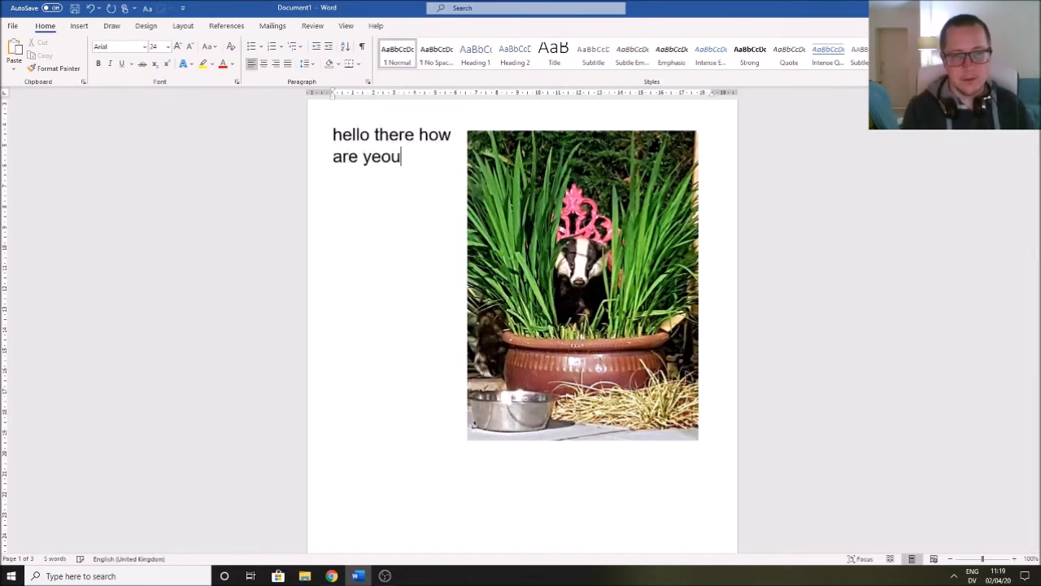
key("BackSpace")
key("BackSpace")
key("BackSpace")
type("ou, this is a pic")
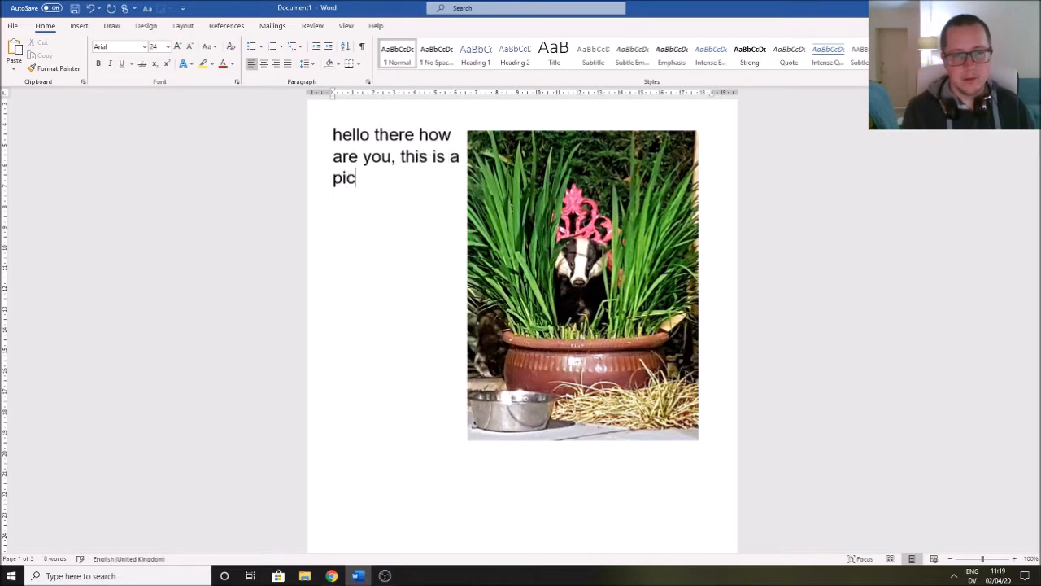
type(" badger")
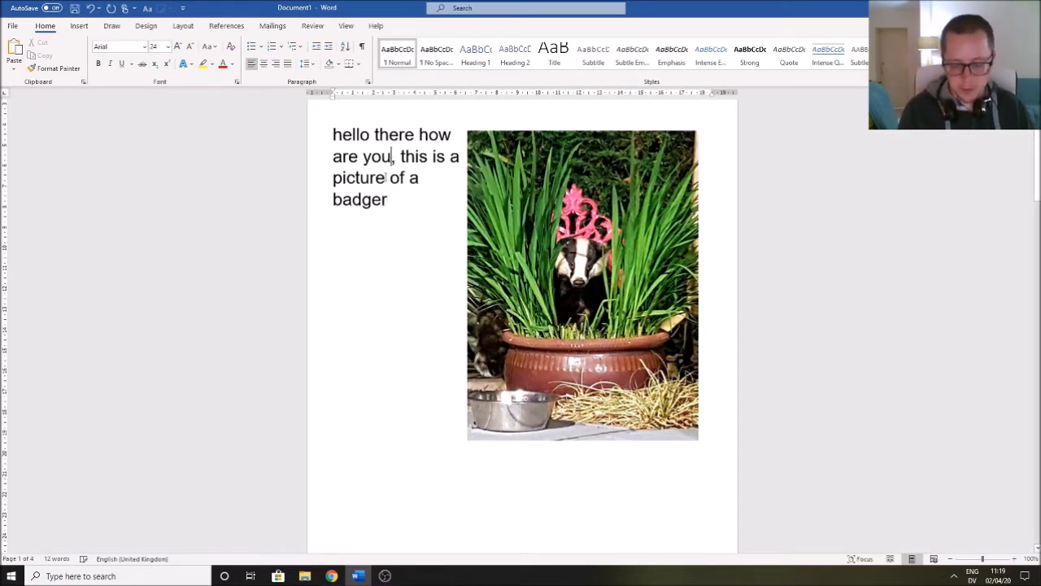
- Replace the comma after "you" with a question mark and capitalise the following word as "This"
key("Delete")
type("?")
key("BackSpace")
type("?")
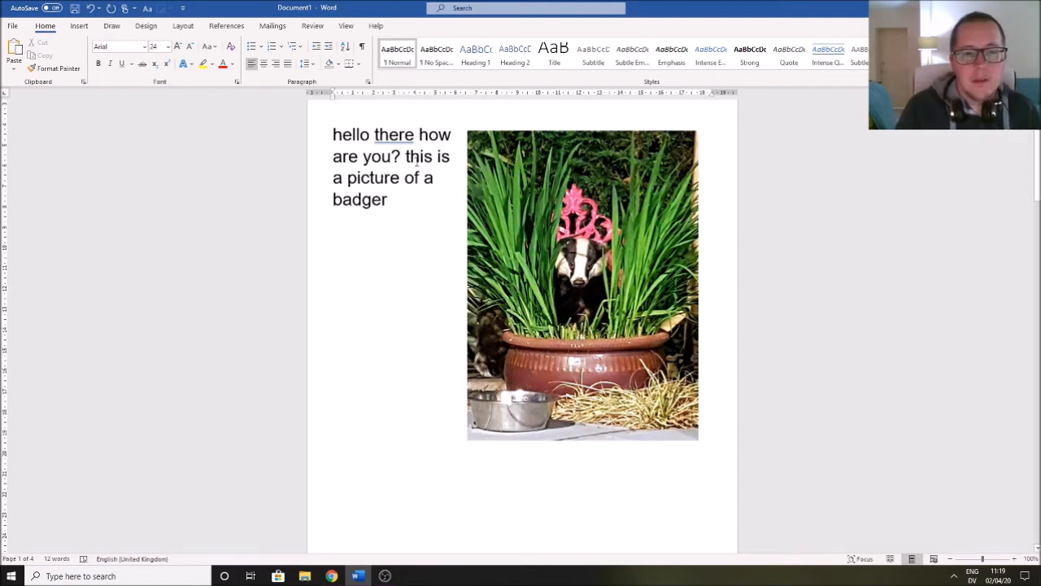
key("Delete")
type("I")
key("BackSpace")
type("T")
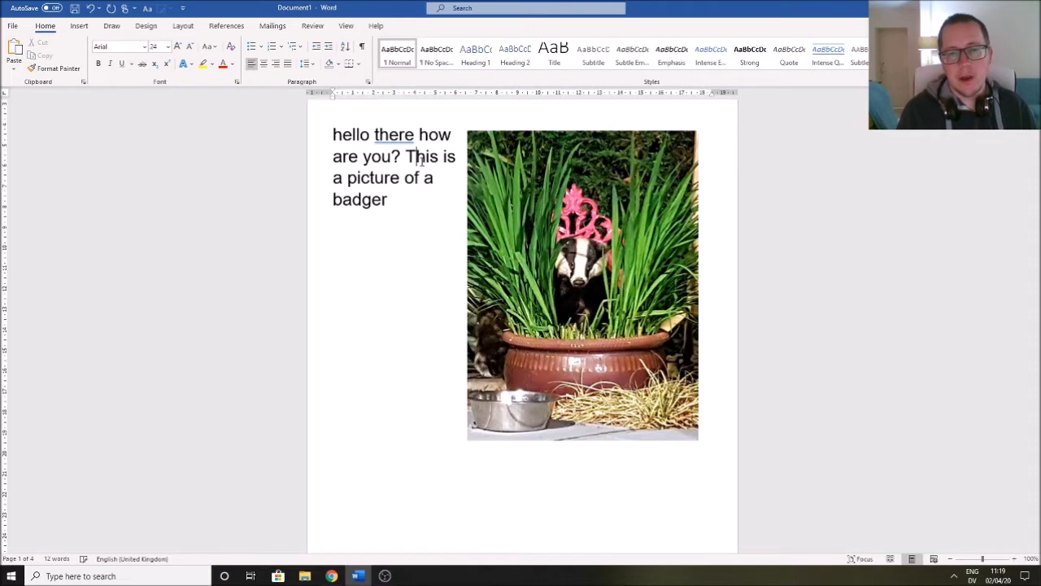
- Set the badger picture's text wrapping to Behind Text and move it down just below the first line of text
mouse_move(555, 188)
left_mouse_down()
mouse_move(530, 216)
mouse_move(530, 197)
mouse_move(511, 207)
mouse_move(510, 197)
mouse_move(541, 190)
mouse_move(539, 209)
mouse_move(523, 188)
mouse_move(556, 209)
mouse_move(537, 186)
mouse_move(561, 199)
left_mouse_up()
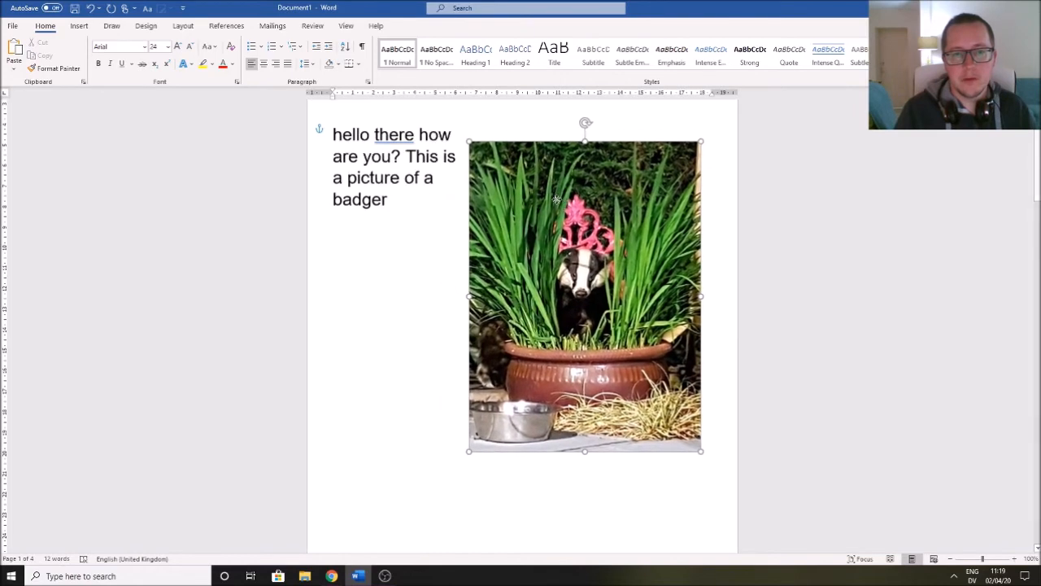
key("ctrl+a")
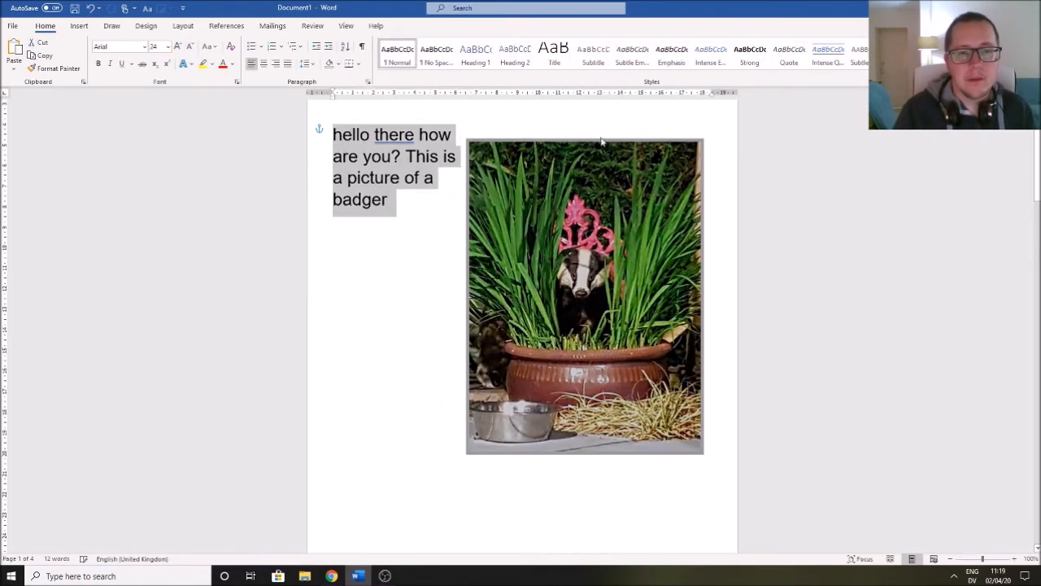
left_click(528, 114)
left_click(425, 26)
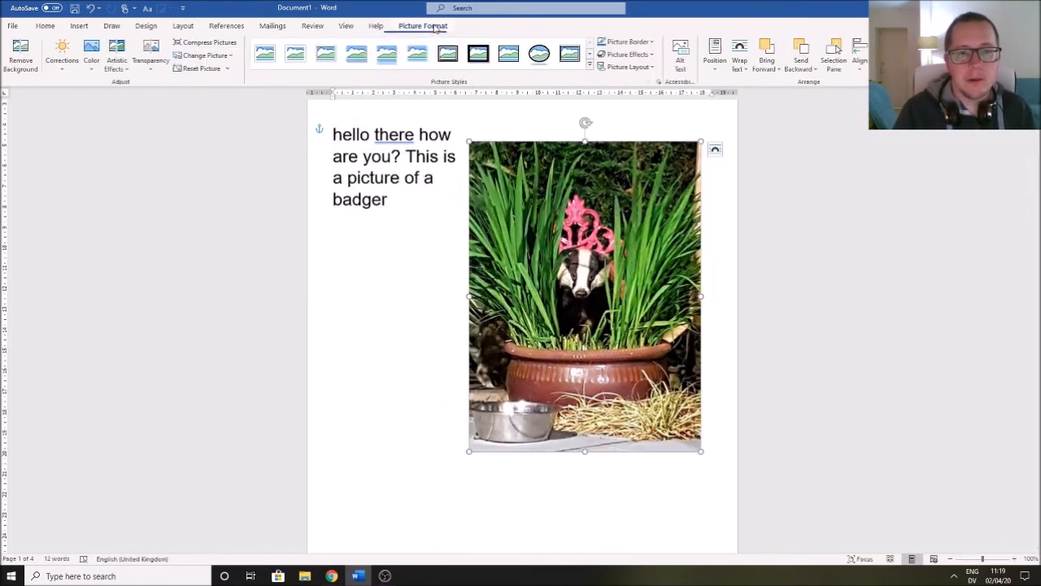
left_click(749, 69)
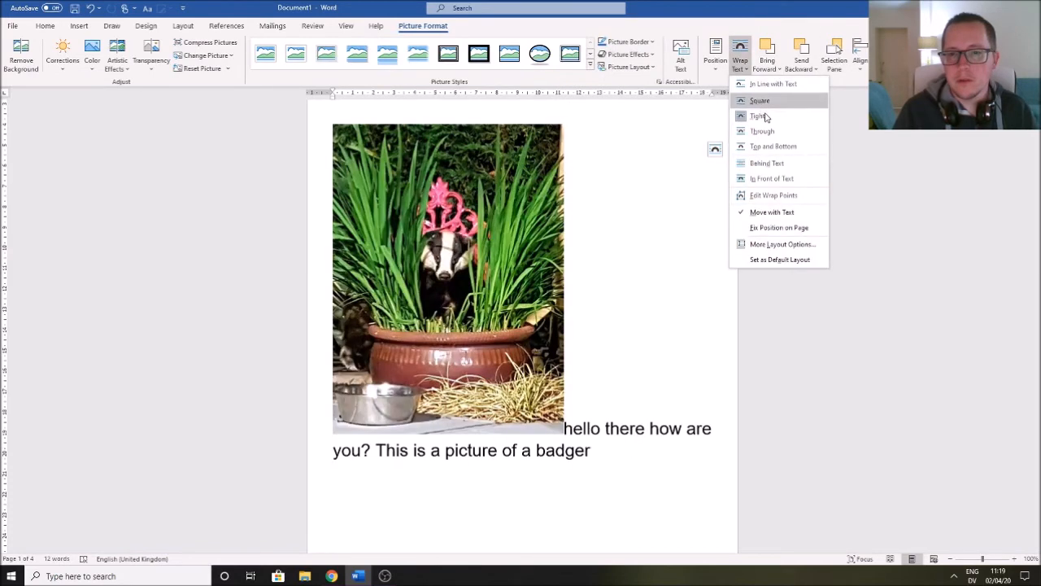
left_click(757, 174)
left_click_drag(636, 241, 633, 263)
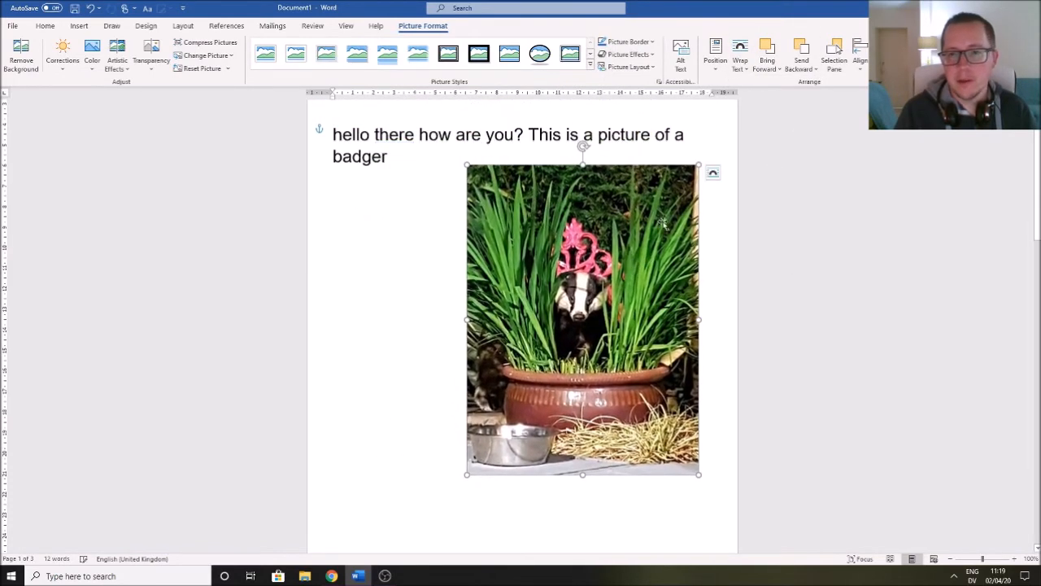
- Try Square wrapping on the badger picture, change it to In Front of Text, and shift the picture slightly towards the right margin
left_click(740, 64)
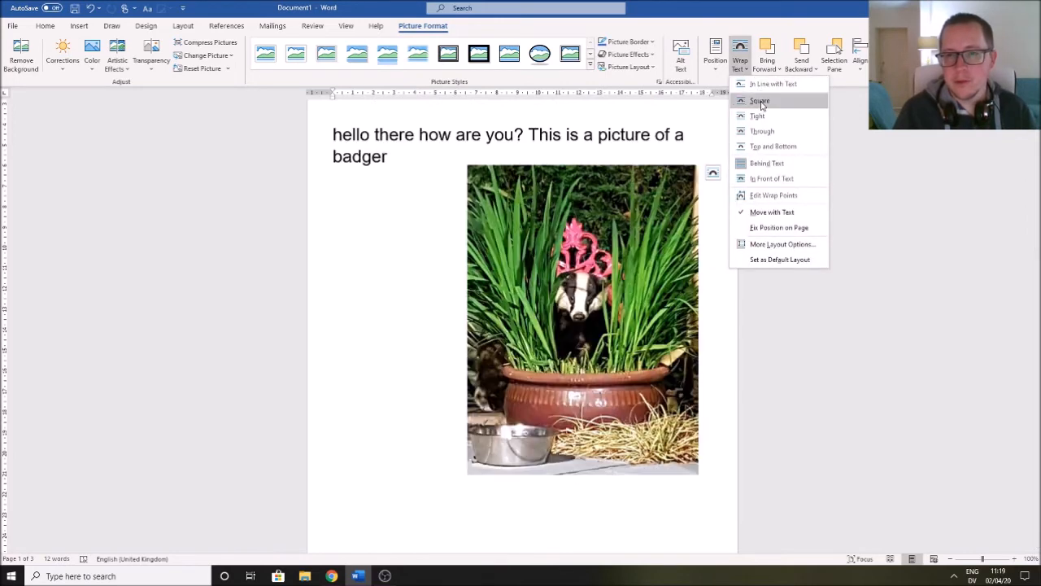
left_click(761, 101)
left_click_drag(578, 266, 598, 277)
left_click(740, 65)
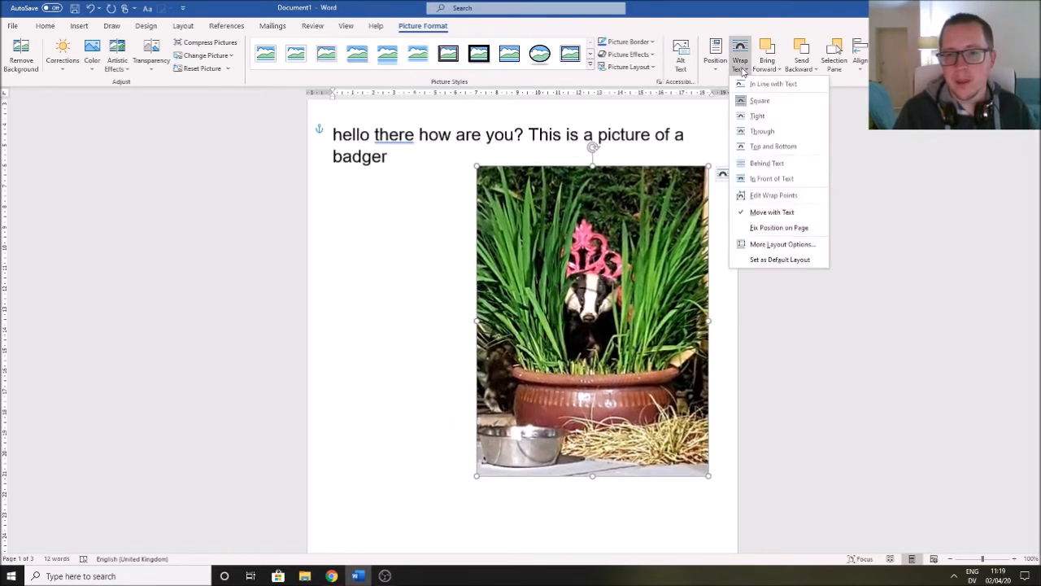
left_click(771, 178)
mouse_move(634, 296)
left_mouse_down()
mouse_move(623, 240)
mouse_move(639, 296)
left_mouse_up()
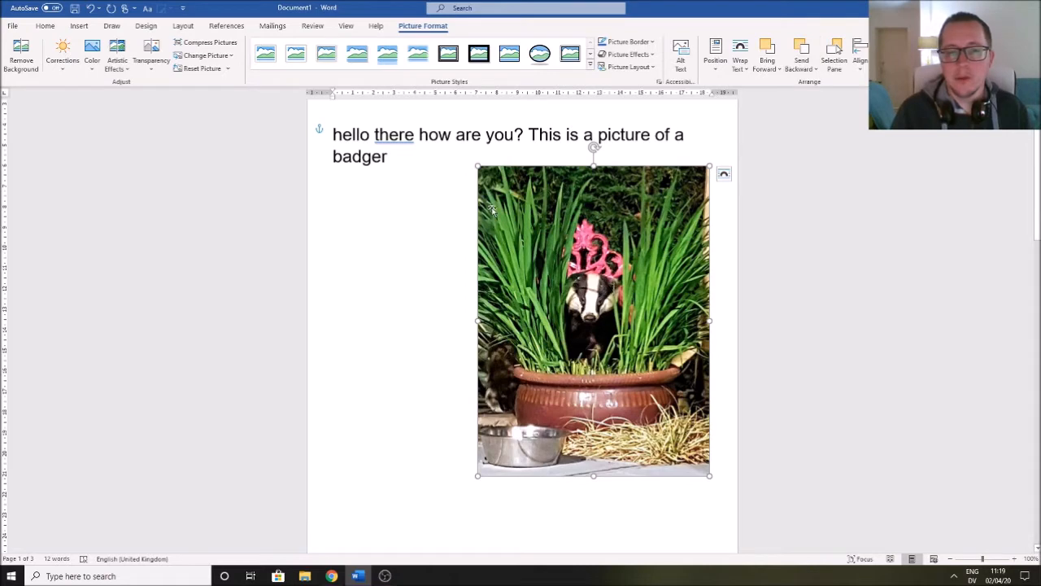
- Insert the cartoon portrait with no background from the Pictures folder into the first page
left_click(79, 27)
left_click(123, 55)
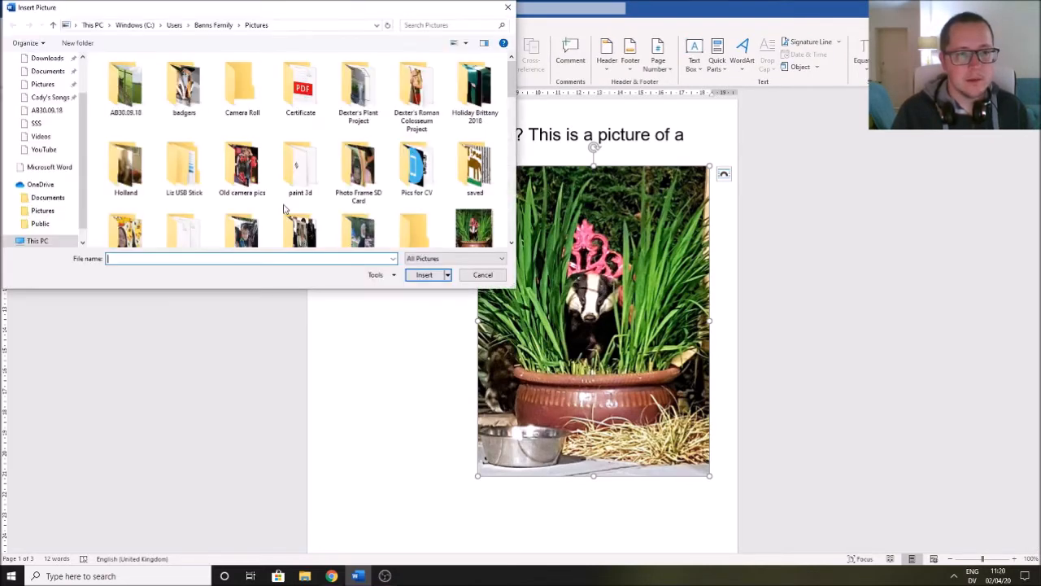
scroll(458, 223, "down", 2)
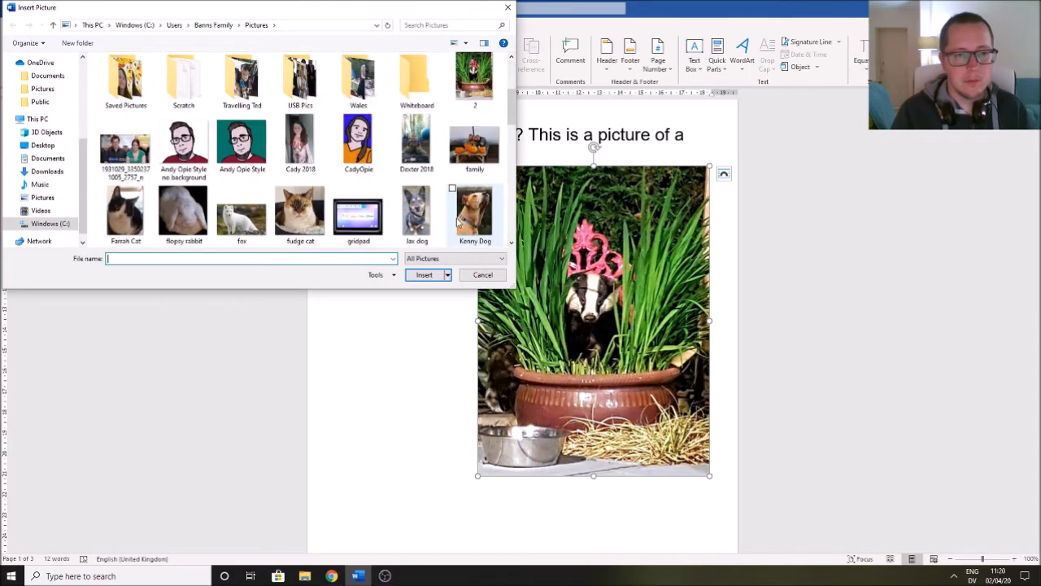
double_click(184, 146)
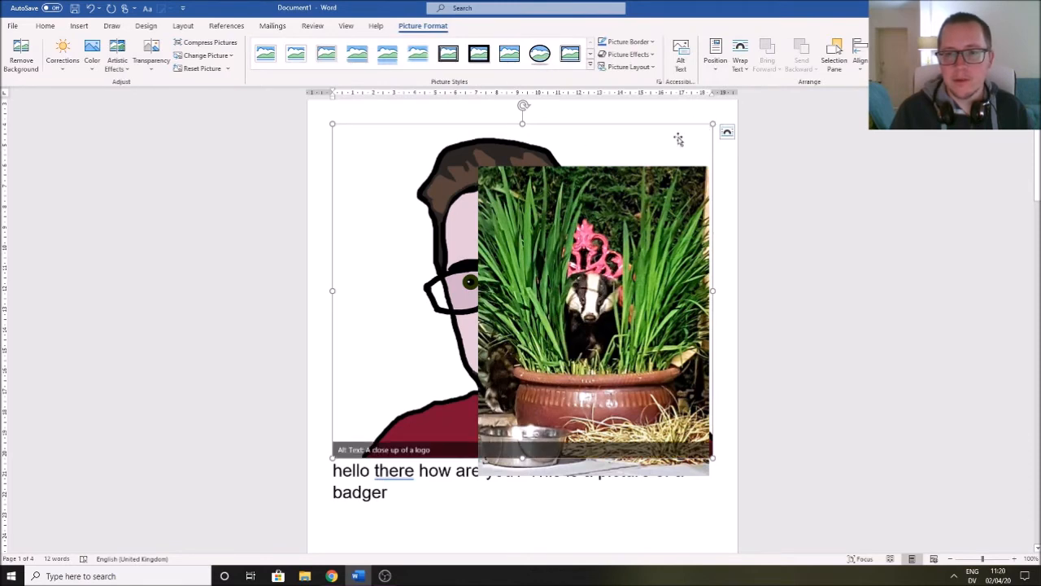
- Make the cartoon portrait a floating picture, shrink it, and place it below the text so it overlaps the badger picture
left_click(740, 55)
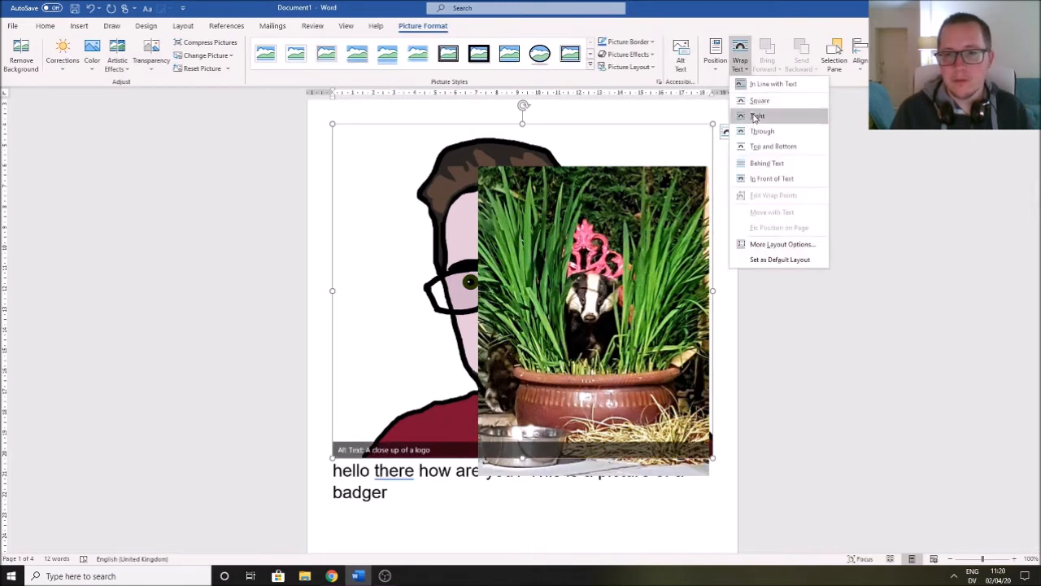
left_click(716, 126)
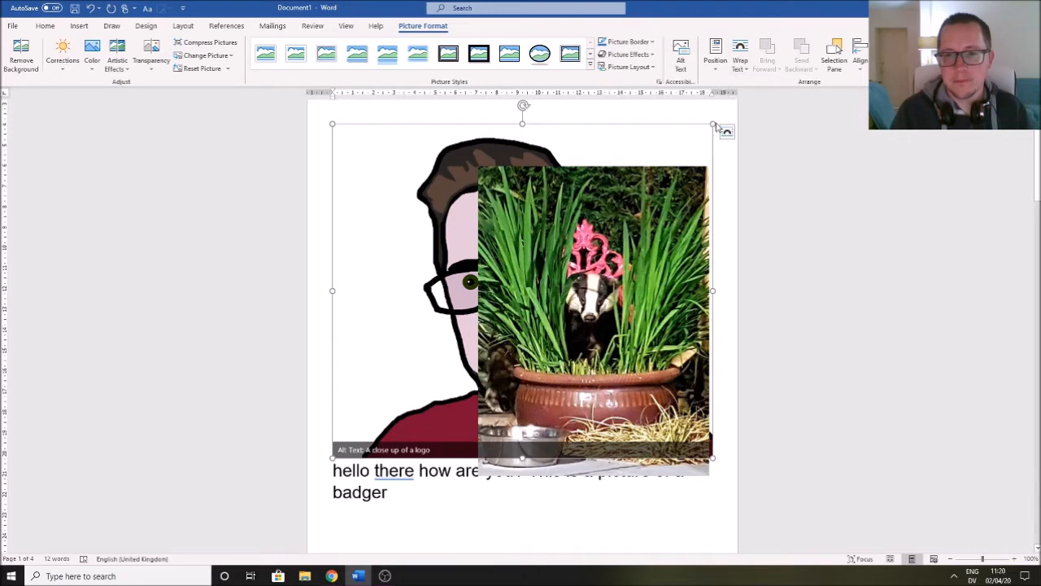
left_click_drag(505, 195, 452, 304)
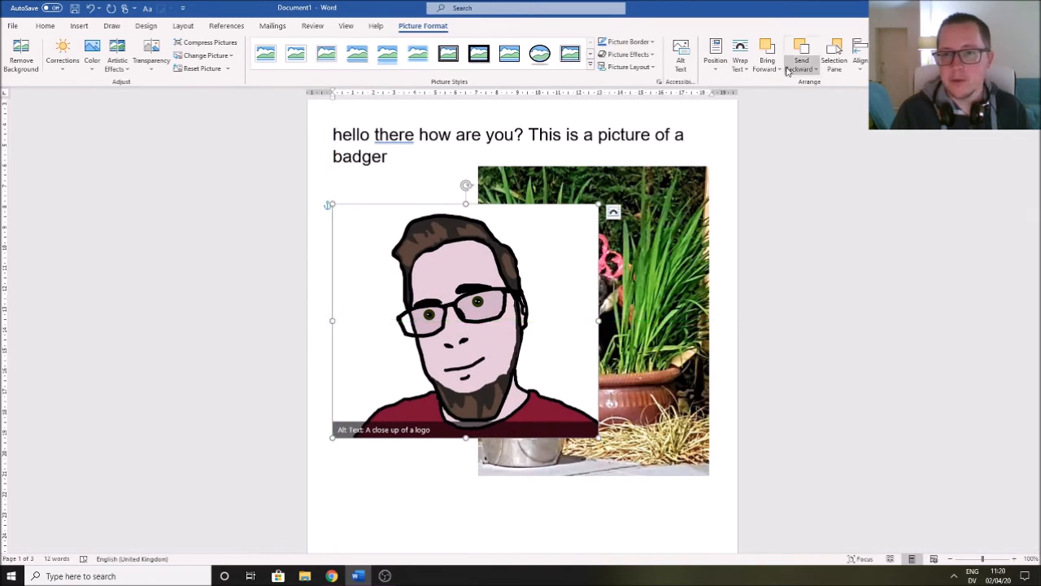
- Send the cartoon portrait backward so it sits behind the badger picture
left_click(813, 46)
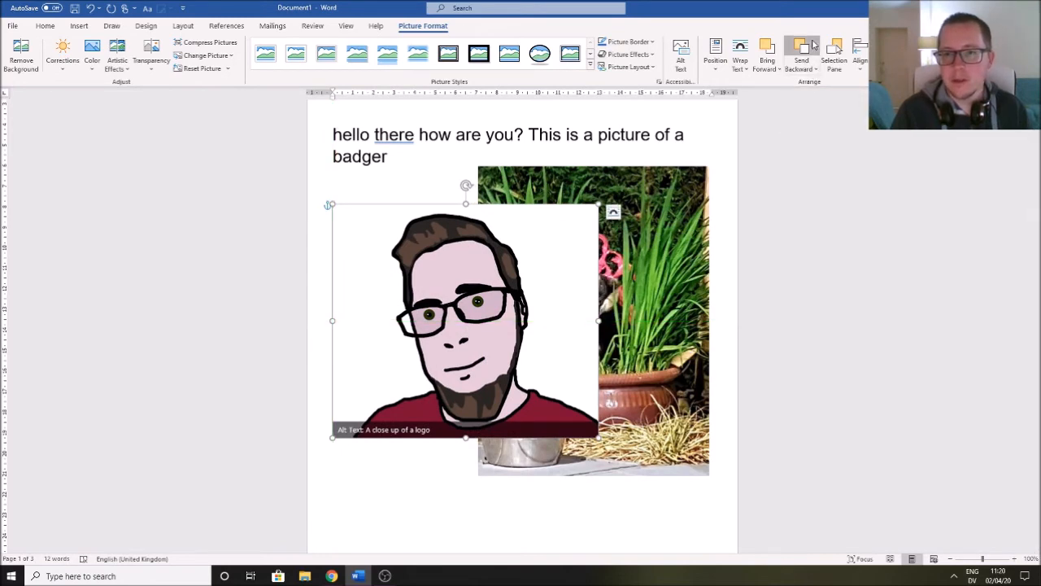
left_click(810, 68)
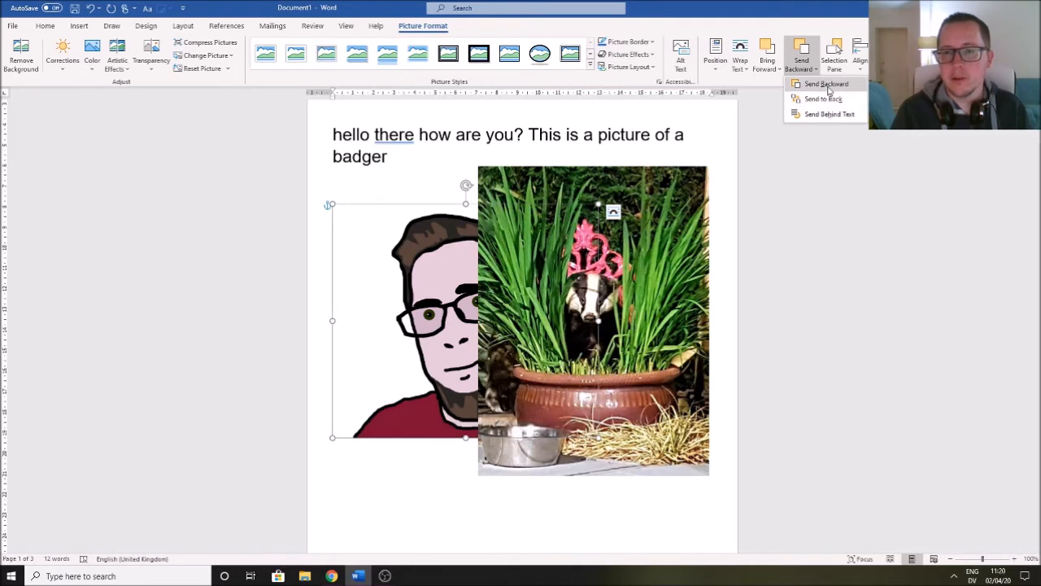
left_click(822, 72)
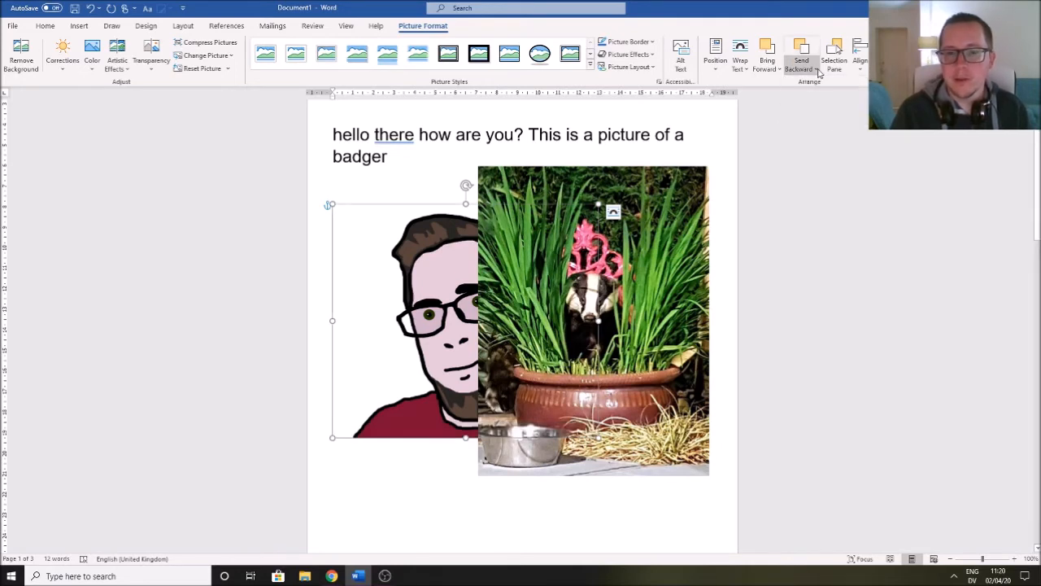
- Shift the badger picture down towards the right page edge and the cartoon portrait towards the left page edge
left_click_drag(655, 311, 680, 334)
left_click_drag(471, 346, 448, 343)
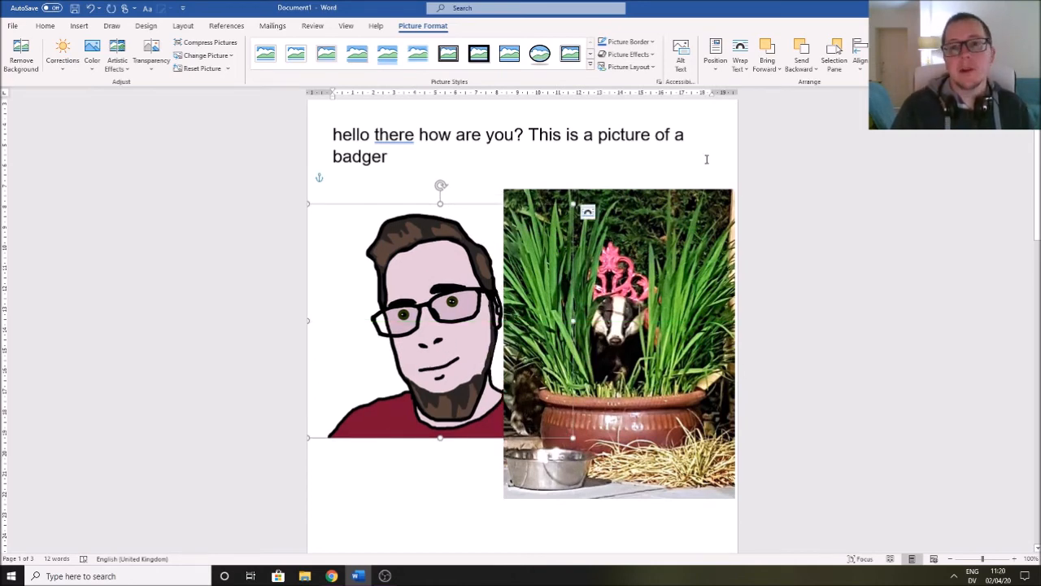
- Insert a Simple Text Box on the first page
left_click(80, 27)
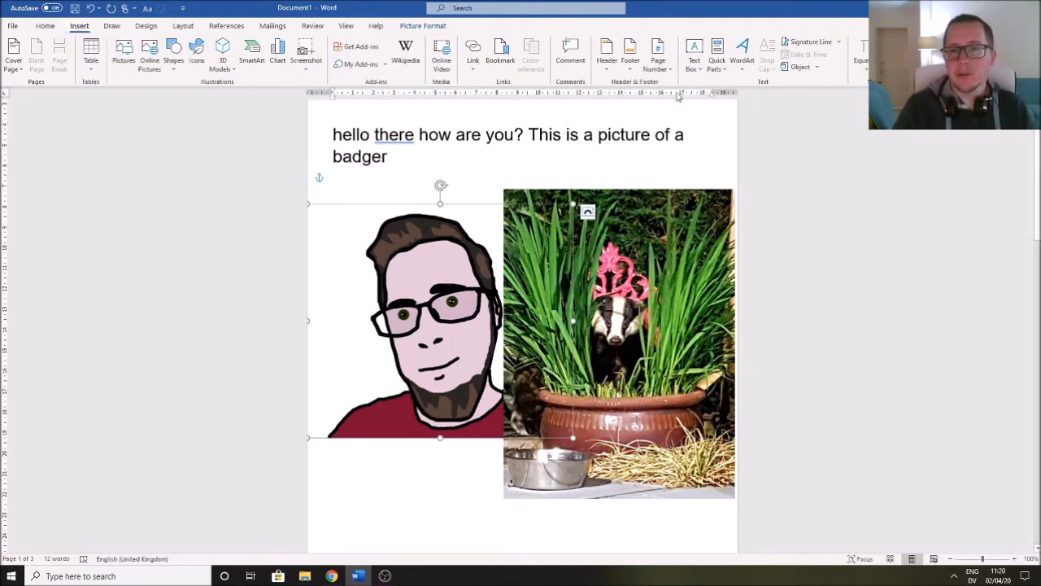
left_click(704, 70)
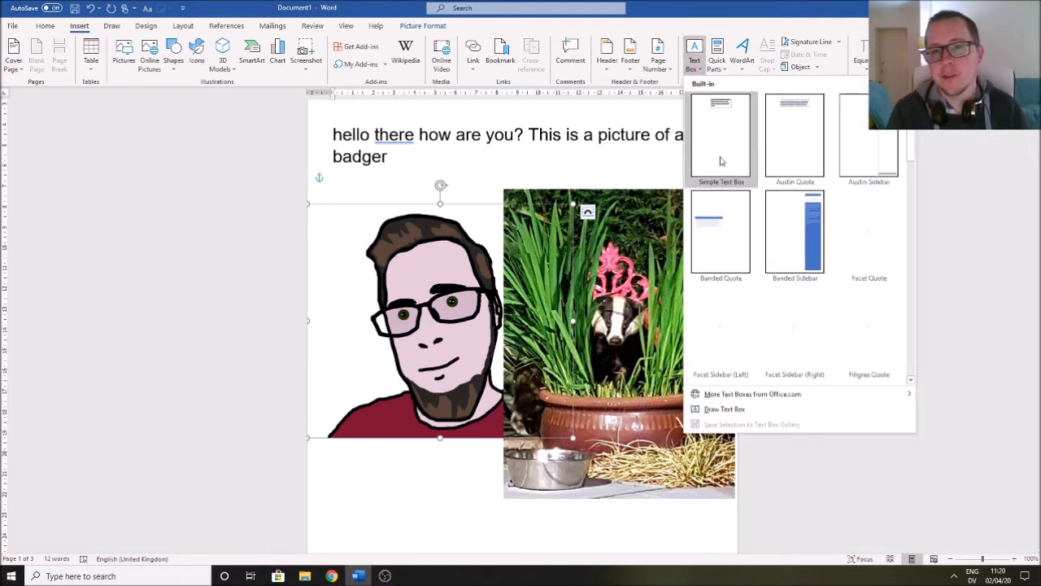
left_click(718, 160)
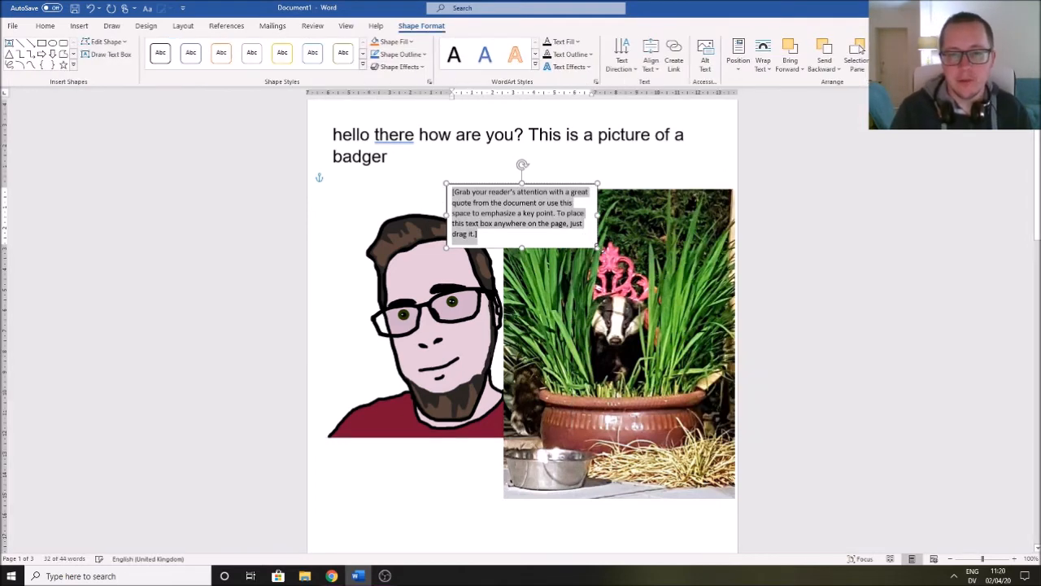
left_click(763, 63)
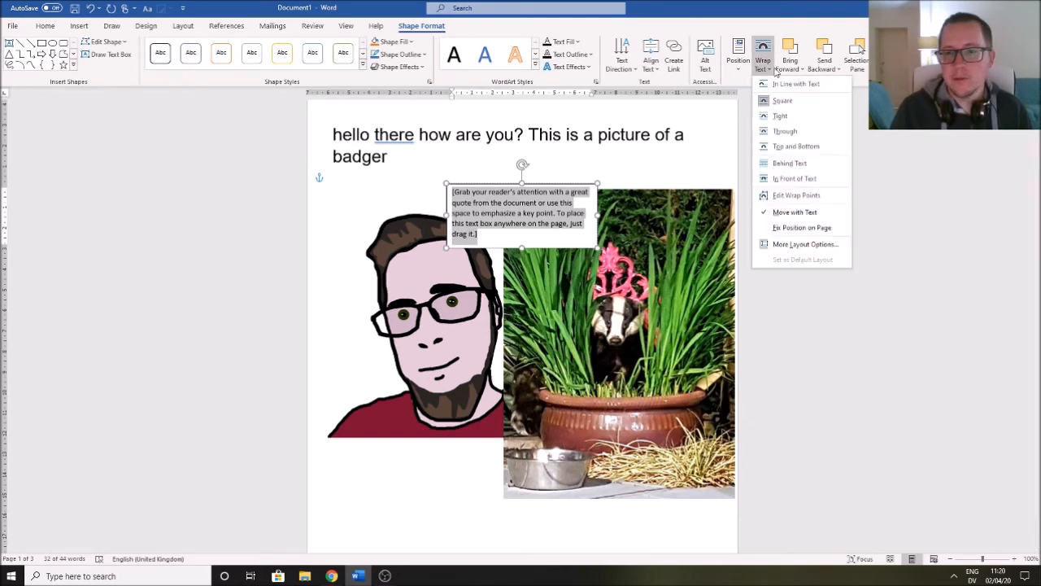
left_click(789, 64)
left_click(77, 26)
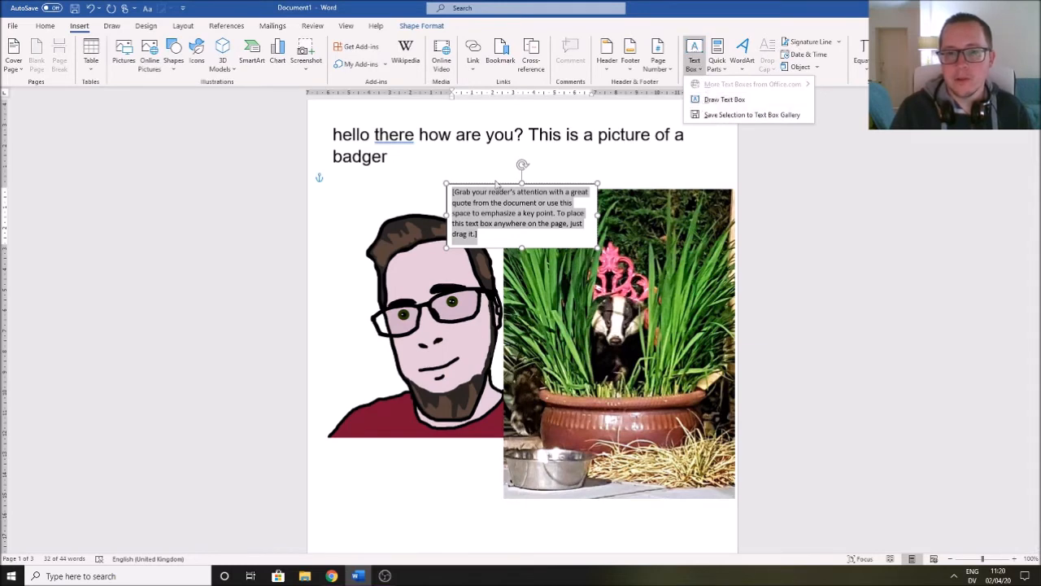
left_click(542, 224)
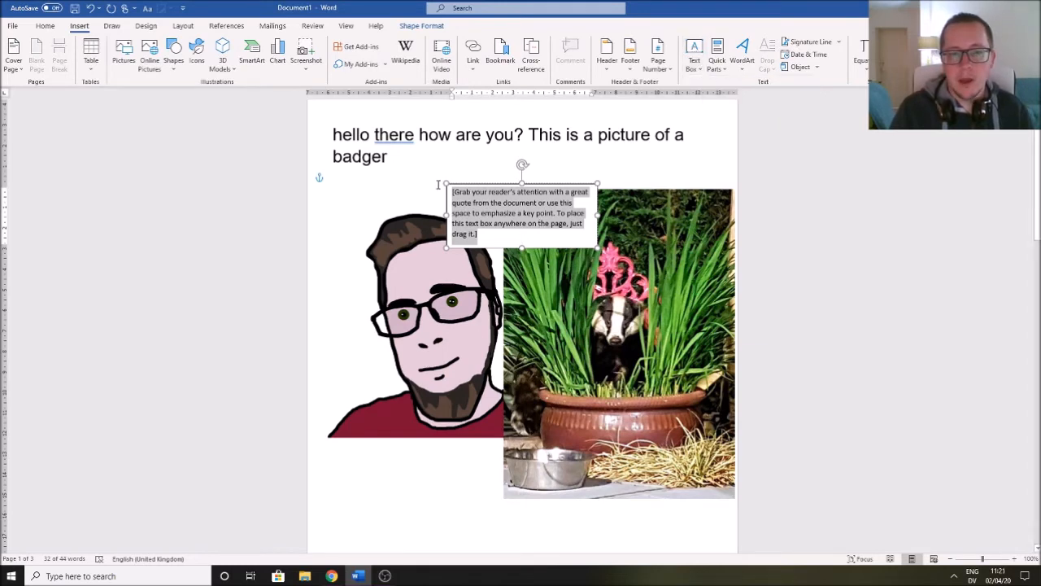
- Format the text box's placeholder text as Arial, size 24
left_click_drag(479, 231, 469, 210)
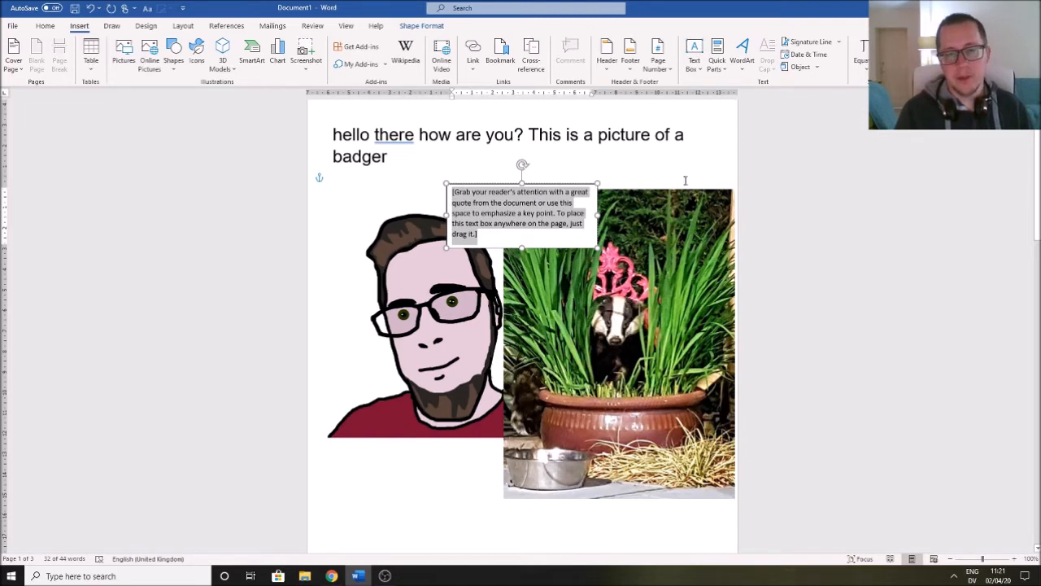
left_click(44, 25)
left_click(144, 46)
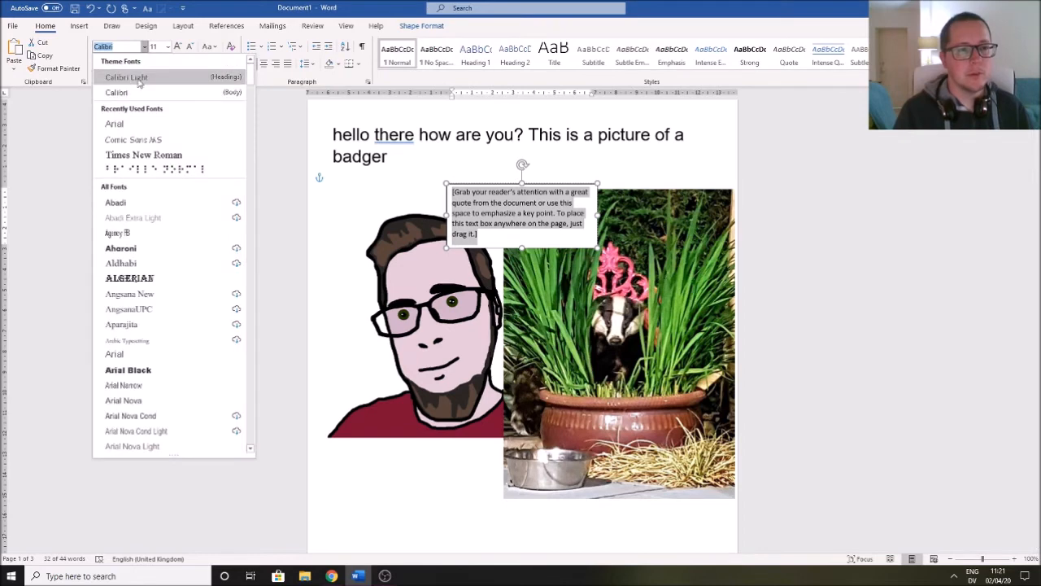
left_click(146, 124)
left_click(167, 46)
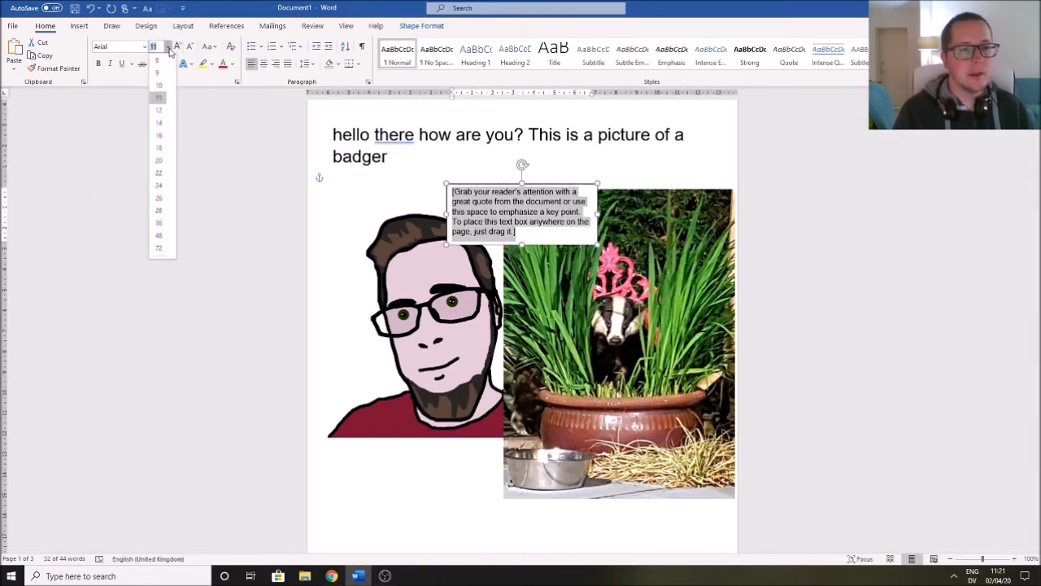
left_click(159, 184)
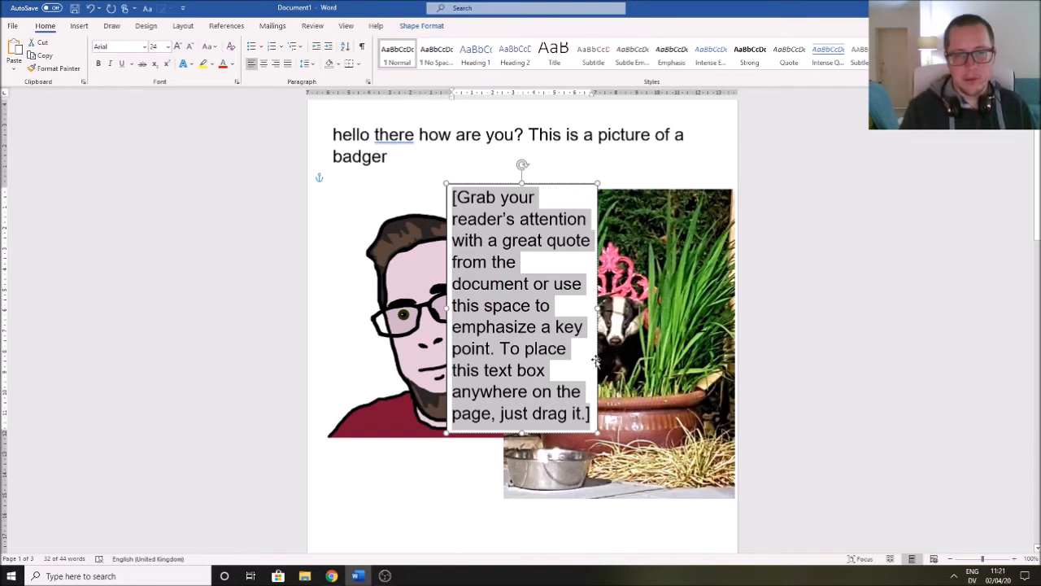
- Replace the placeholder text with "Hello there" and move the text box onto the upper part of the badger picture
type("Hello there")
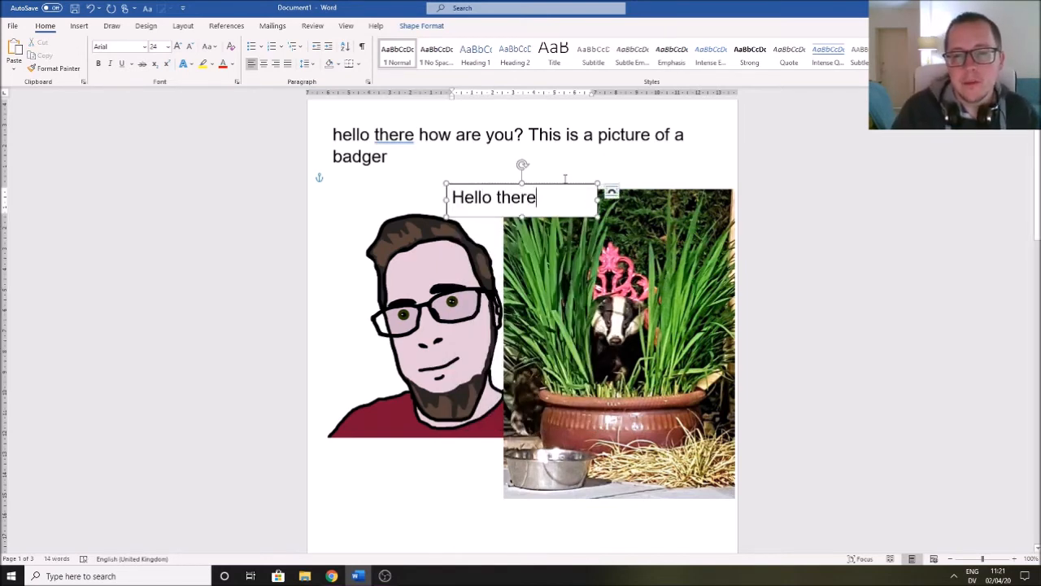
left_click_drag(570, 185, 542, 217)
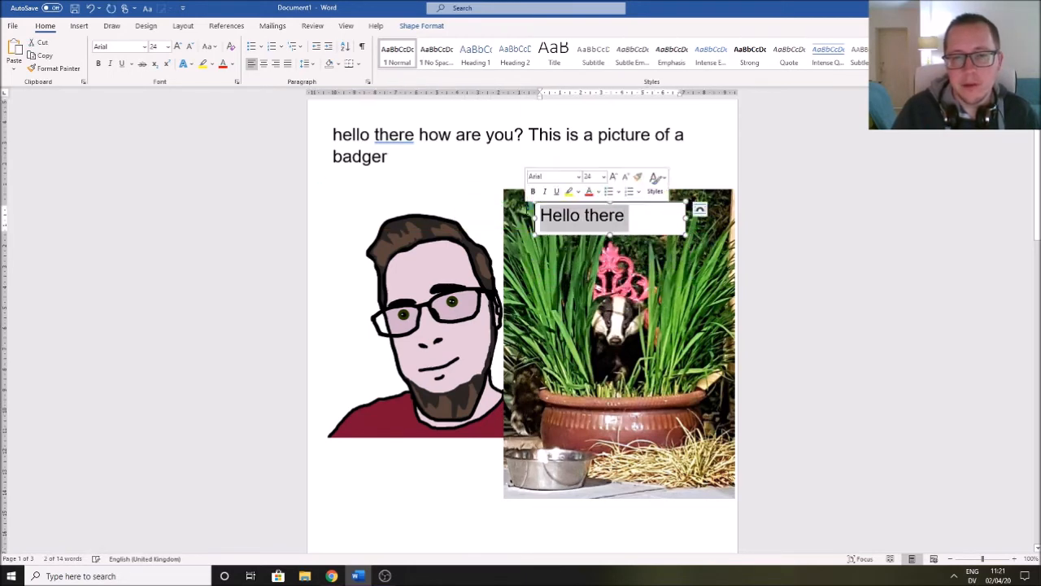
left_click(663, 221)
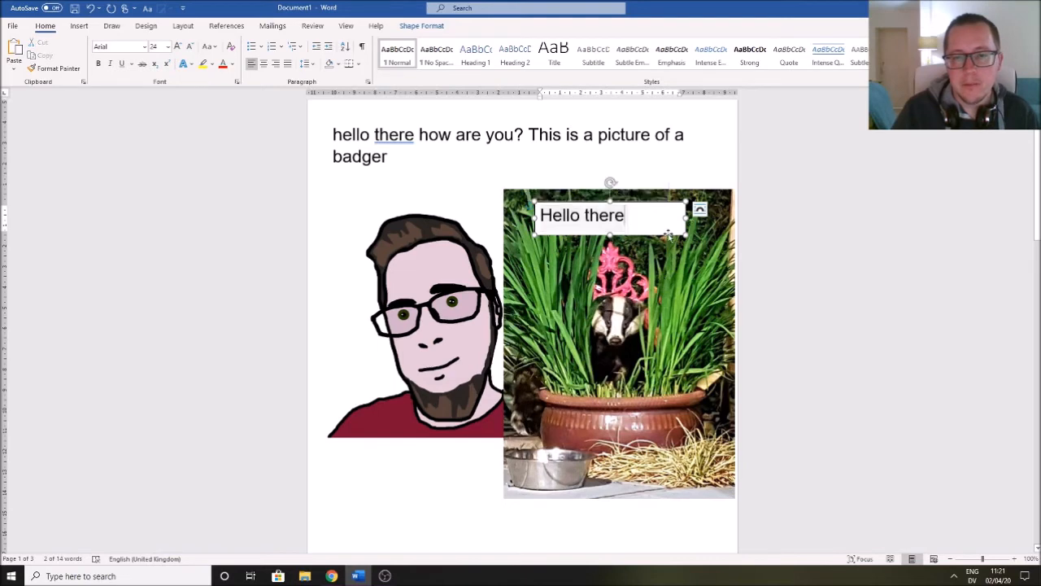
- Remove the text box's fill and move the box up so it overlaps the upper edge of the badger picture
left_click(440, 27)
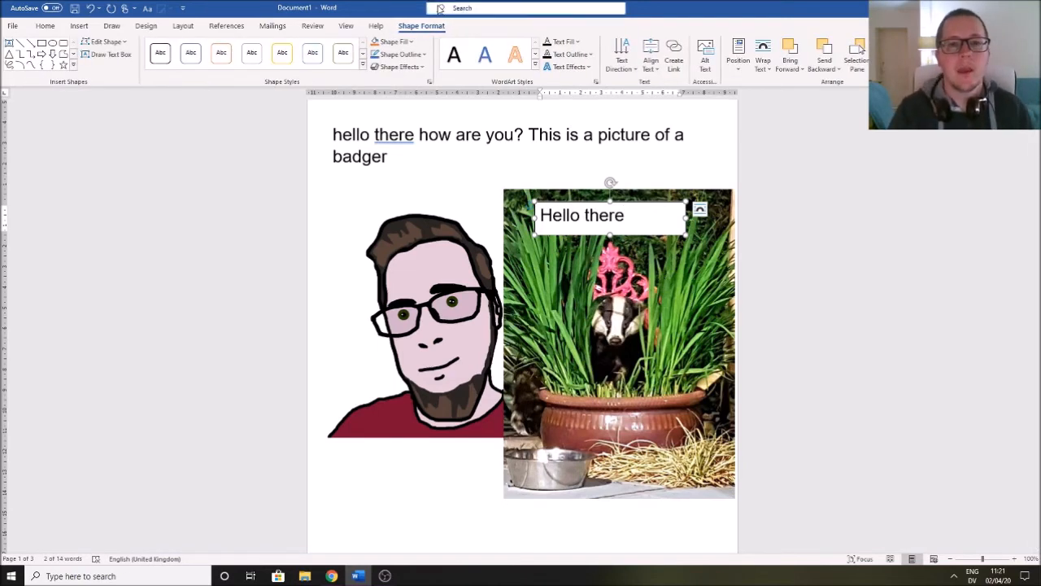
left_click(411, 41)
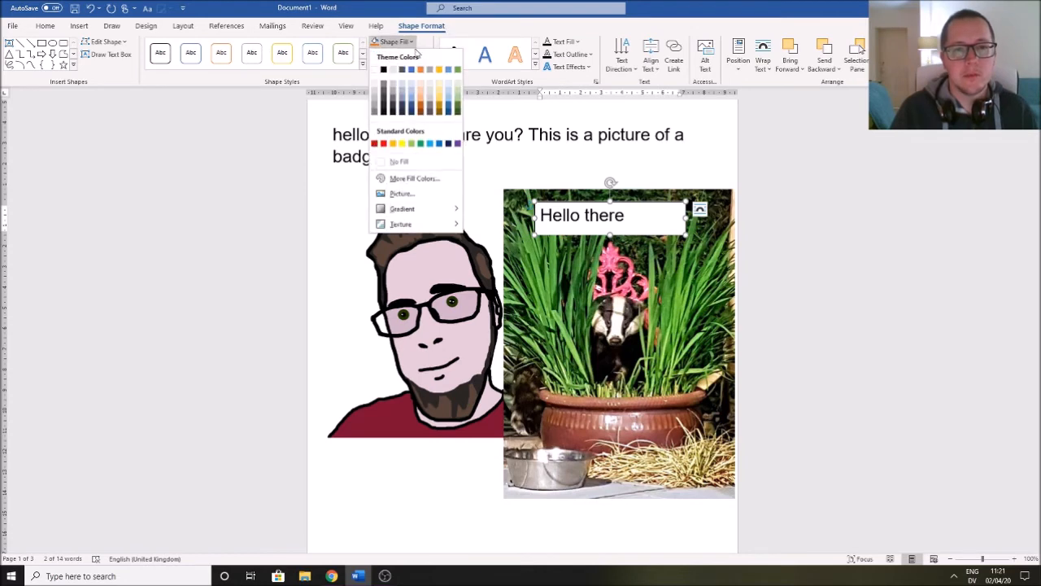
left_click(398, 161)
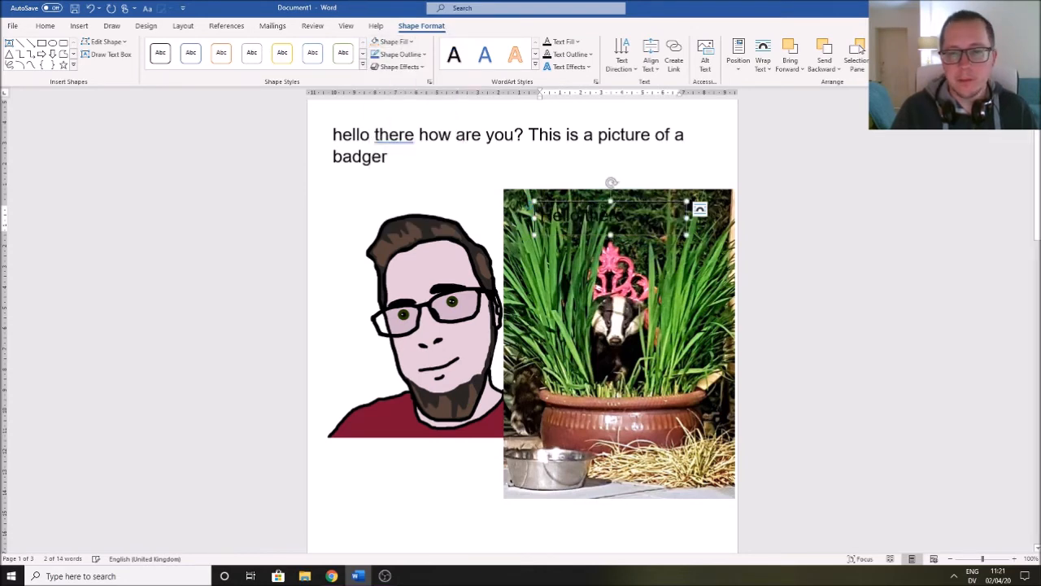
left_click_drag(659, 204, 641, 176)
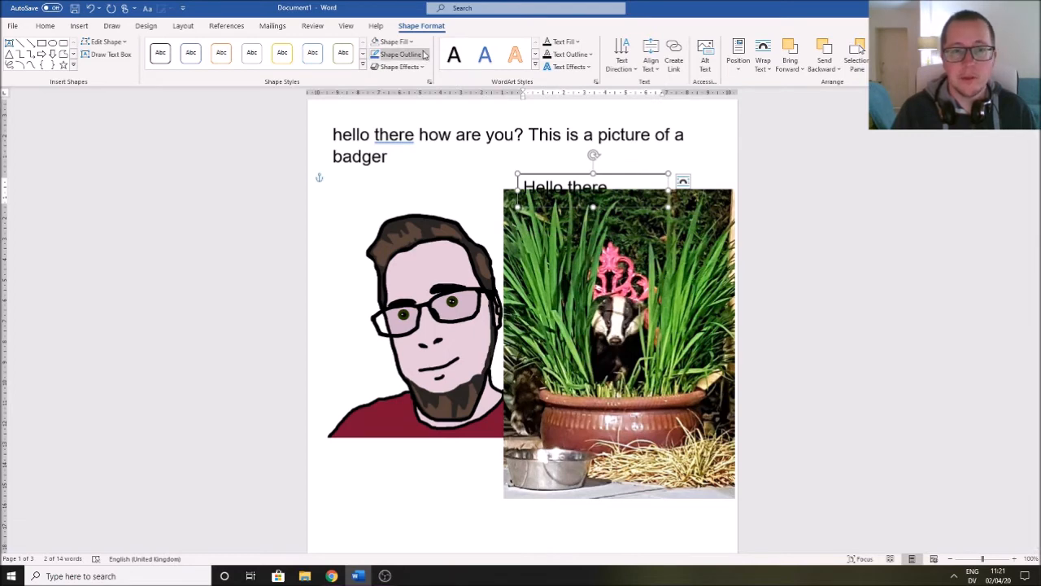
- Try the text box with no outline, and give it a 6 pt outline instead
left_click(387, 53)
left_click(420, 177)
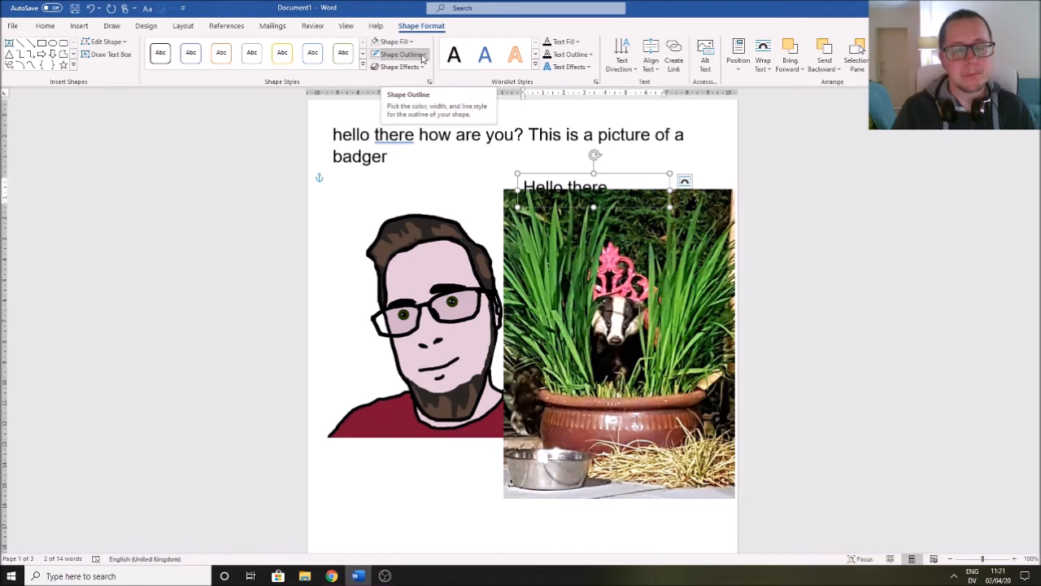
left_click(422, 55)
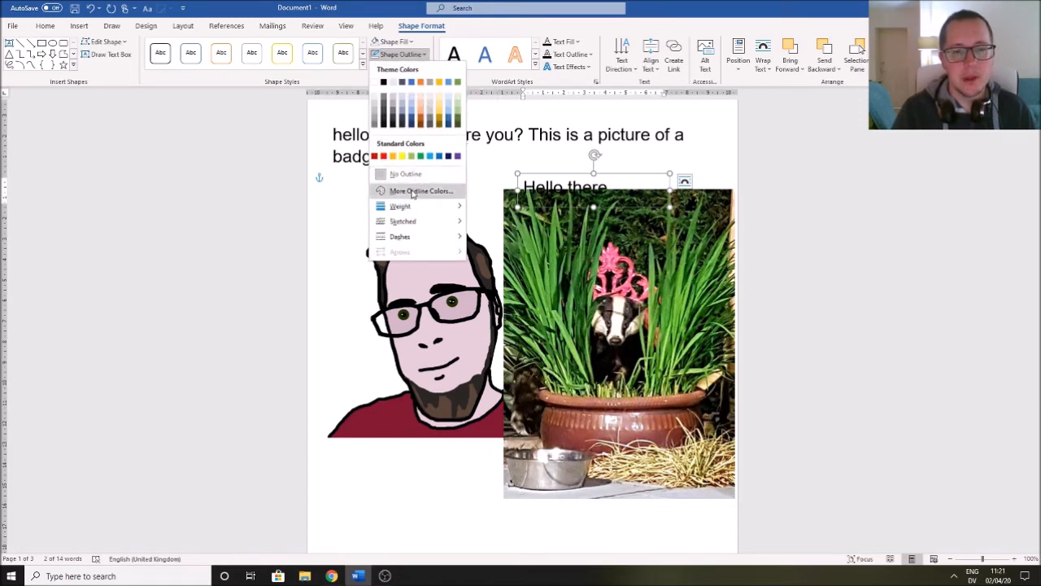
mouse_move(417, 208)
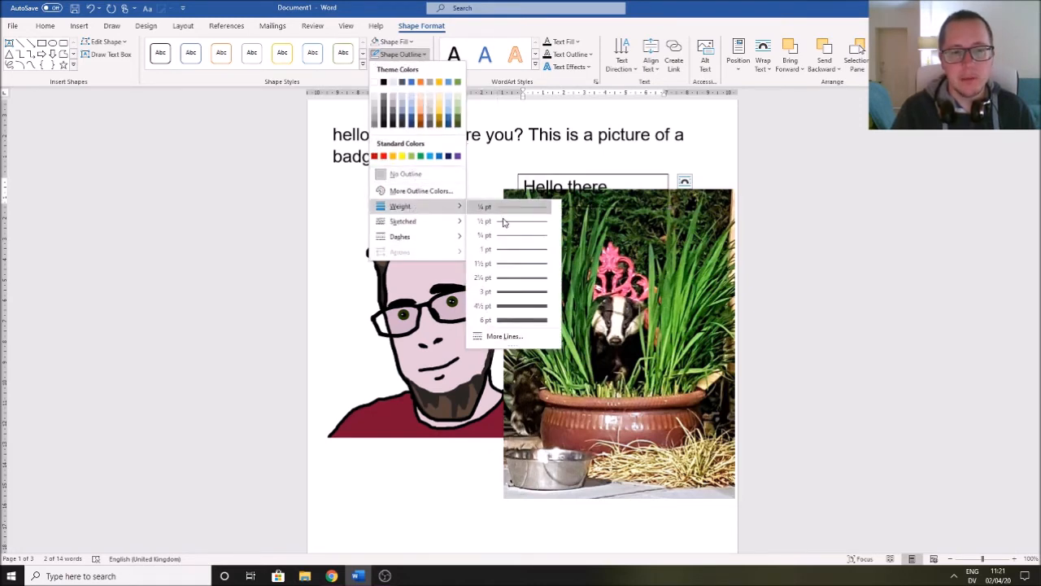
left_click(521, 319)
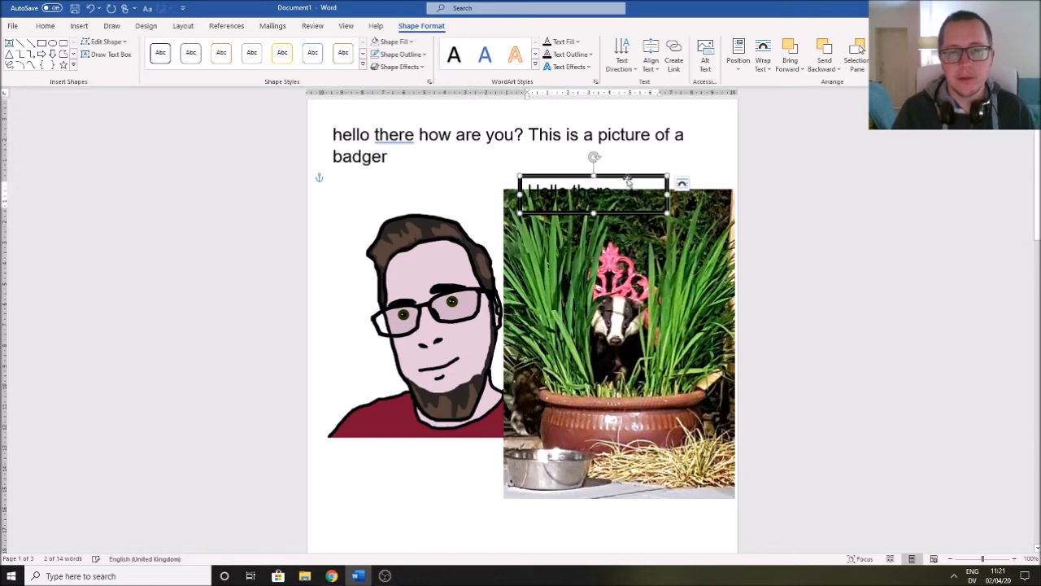
- Centre the "Hello there" text in its box and place the text box just above the cartoon portrait's head
left_click_drag(628, 180, 536, 154)
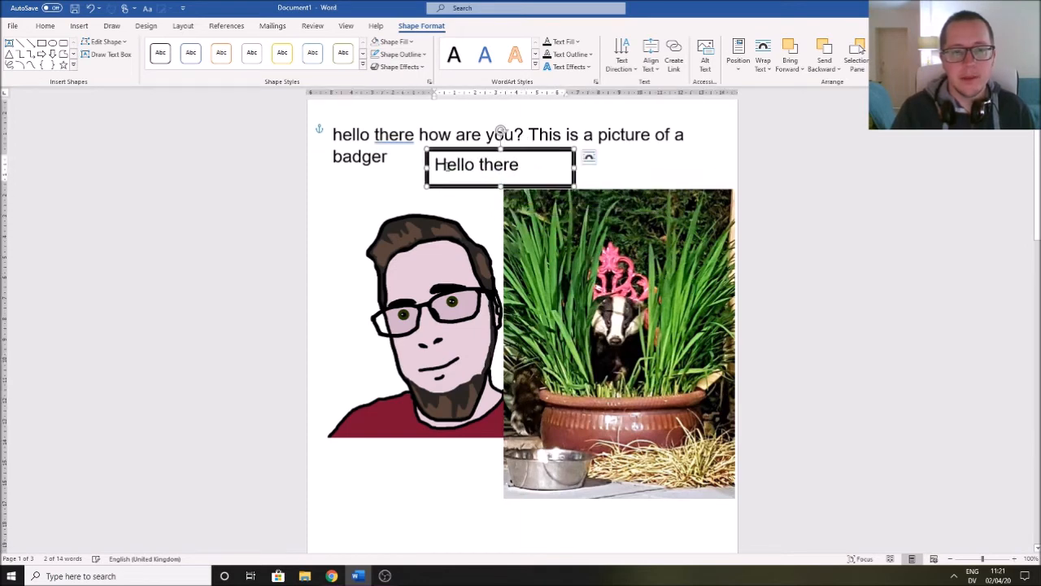
left_click(45, 25)
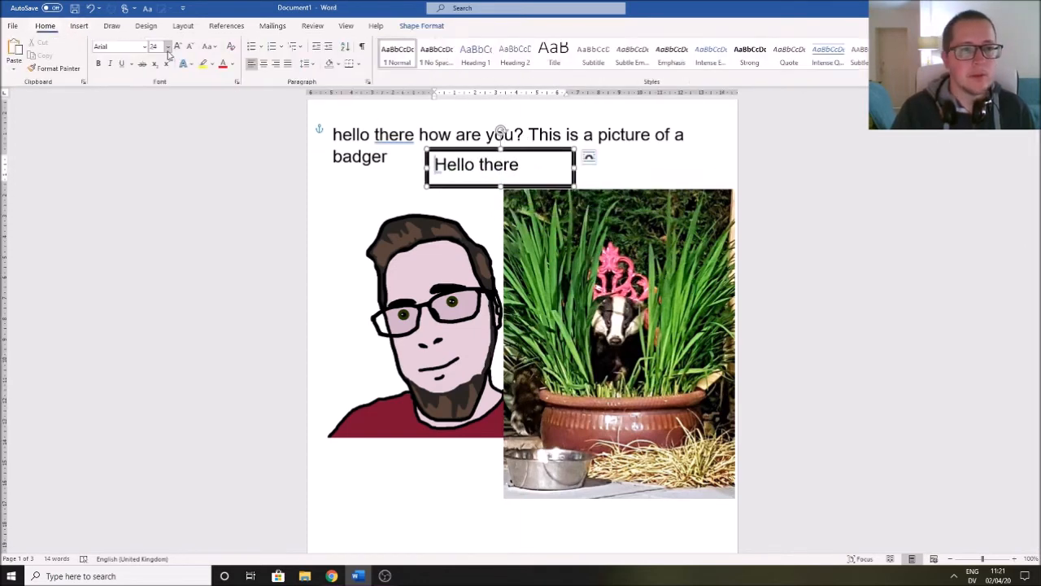
left_click(263, 64)
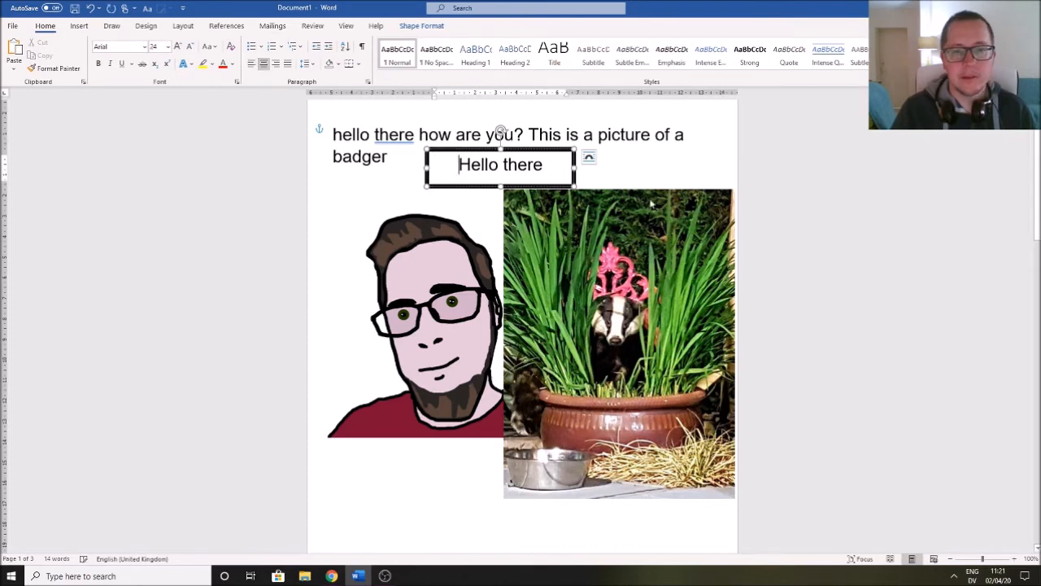
left_click_drag(522, 149, 437, 172)
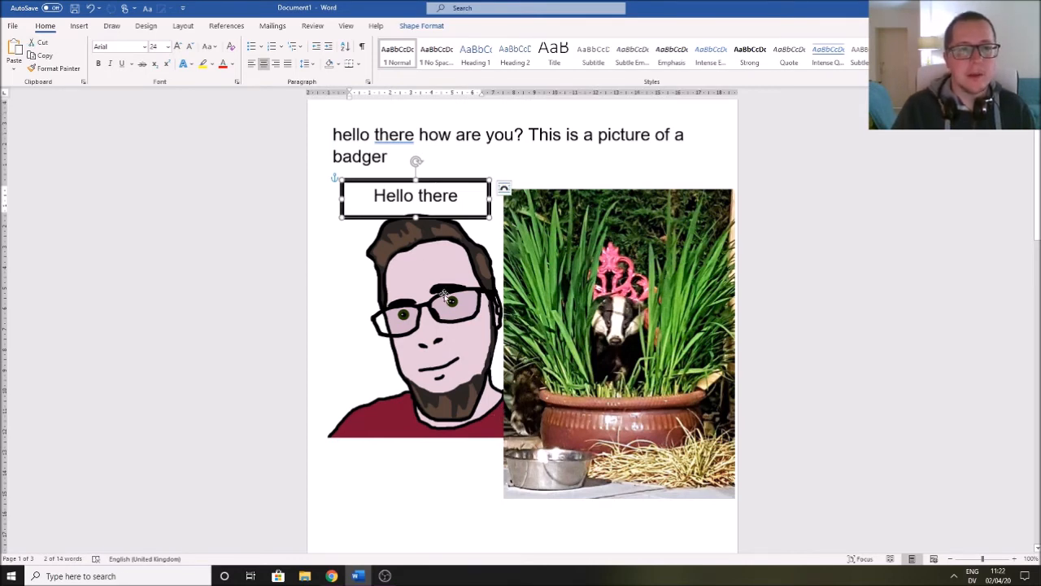
left_click(414, 461)
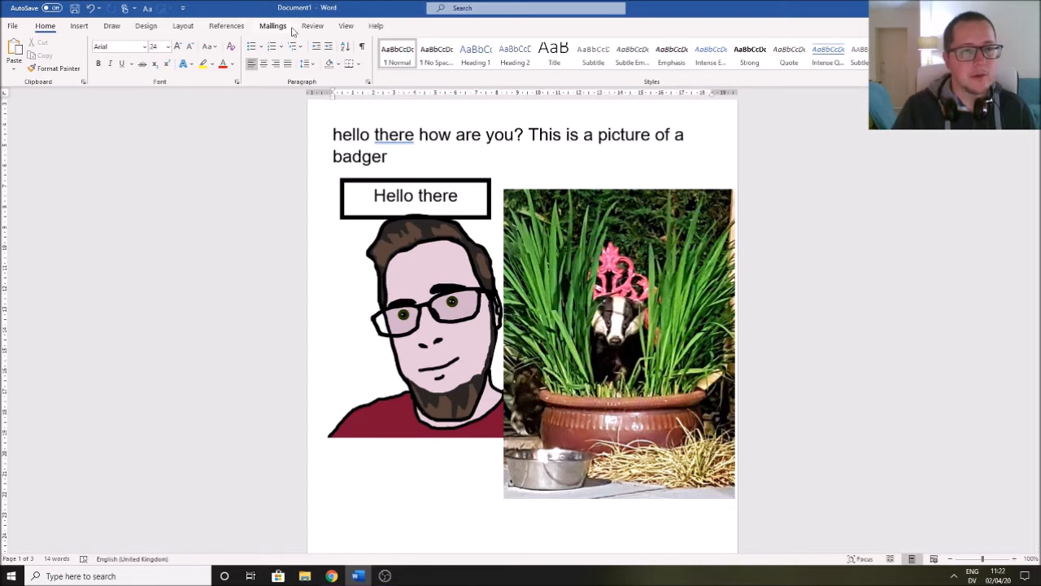
- Draw an arrow from the cartoon portrait's mouth up to the "Hello there" text box
left_click(78, 26)
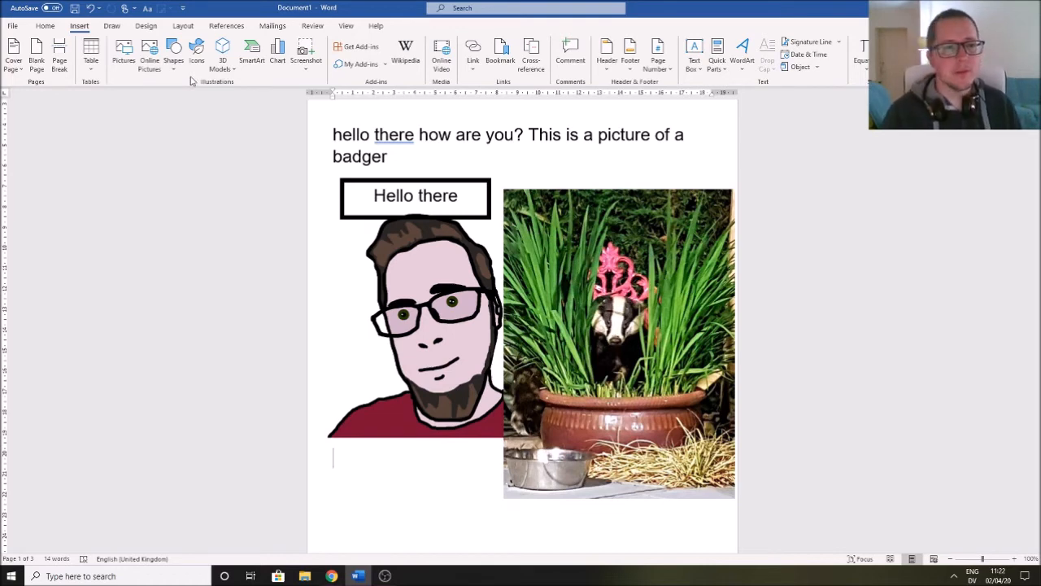
left_click(173, 61)
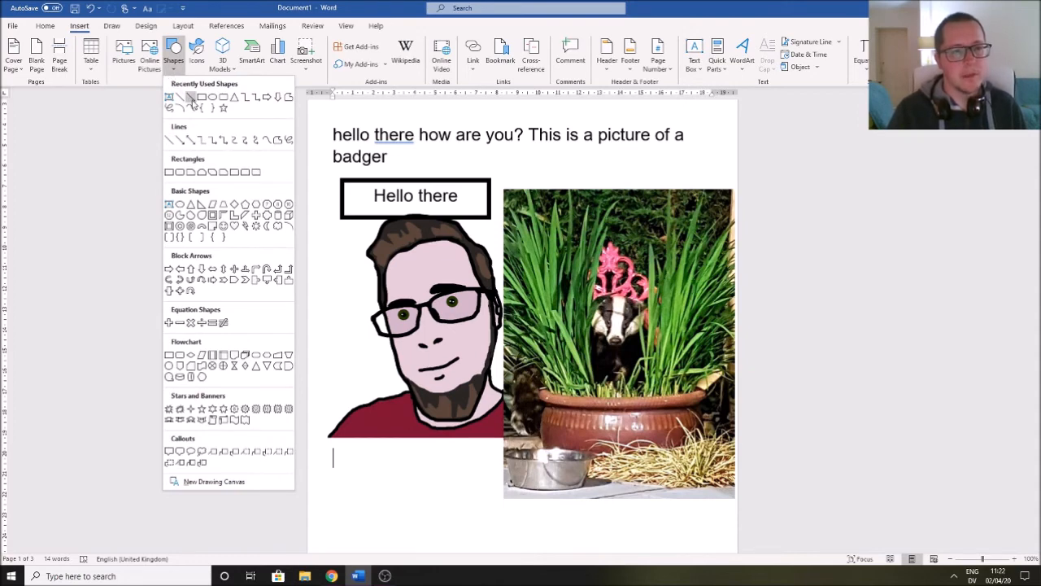
left_click(192, 99)
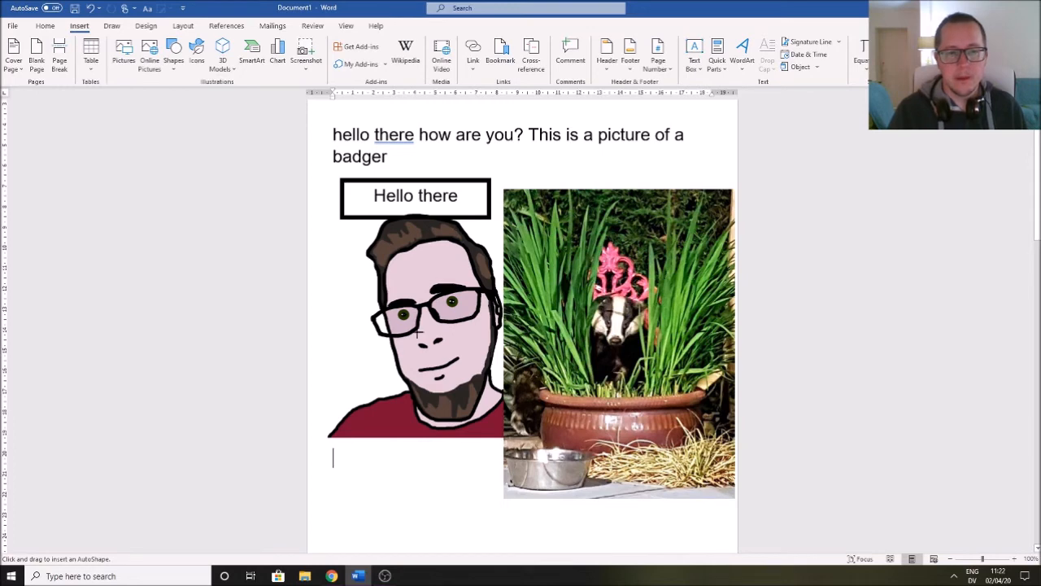
mouse_move(431, 358)
left_mouse_down()
mouse_move(419, 244)
mouse_move(403, 215)
left_mouse_up()
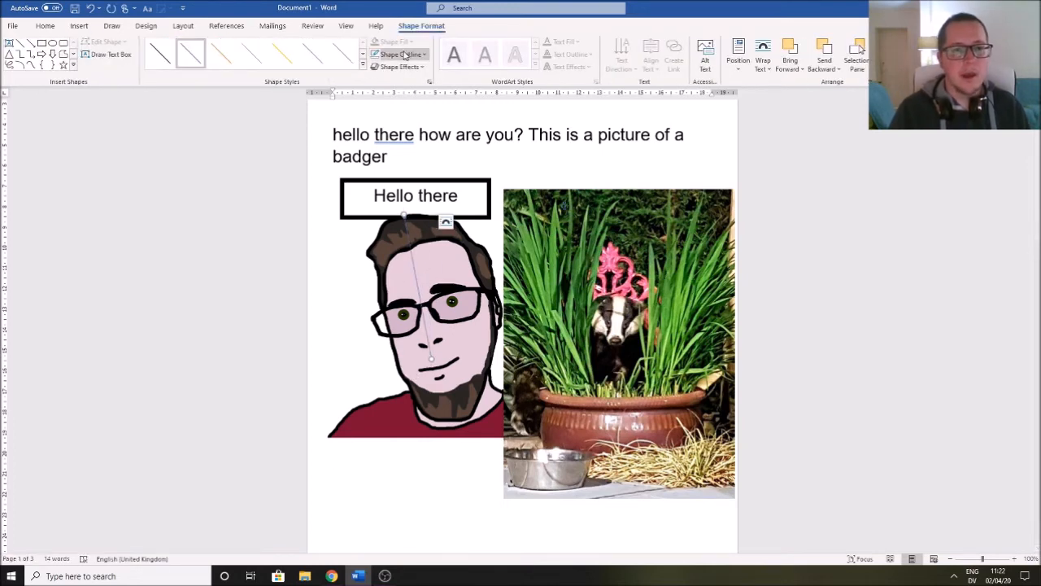
left_click(363, 64)
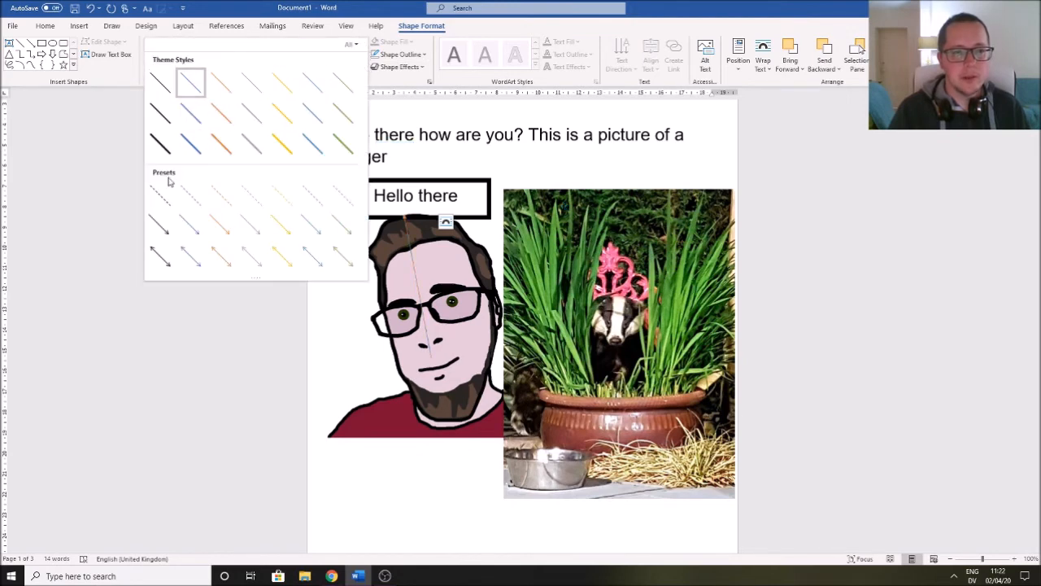
left_click(356, 45)
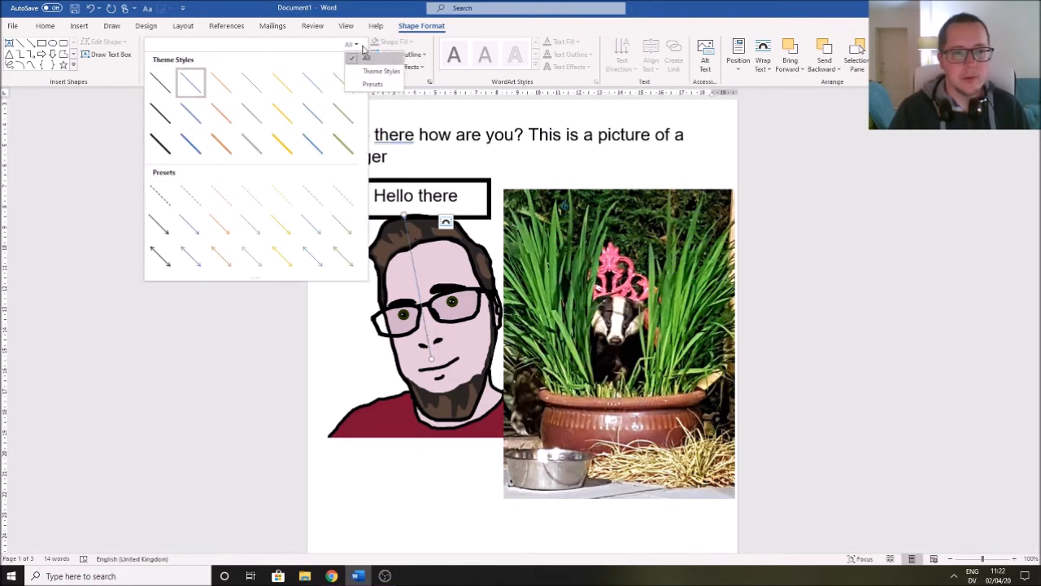
left_click(368, 41)
- Colour the arrow a darker shade of orange and set its line weight to 4½ pt
left_click(399, 54)
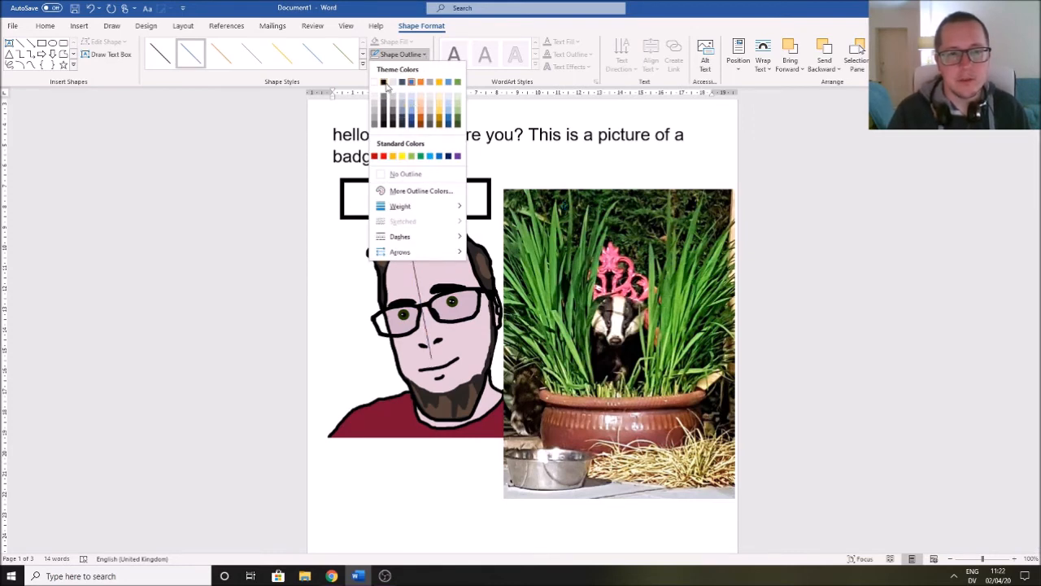
left_click(422, 120)
left_click(398, 54)
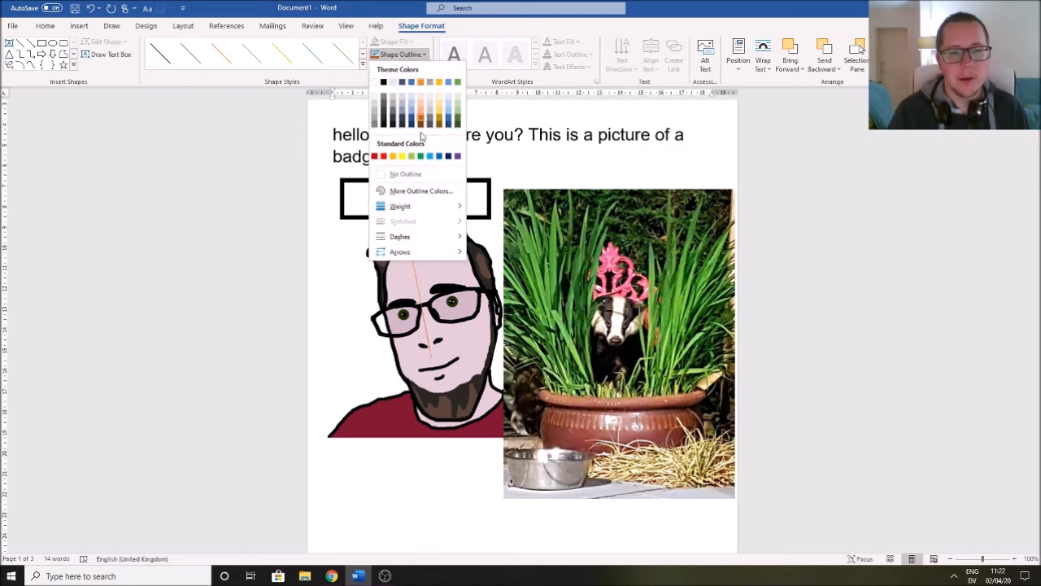
mouse_move(442, 206)
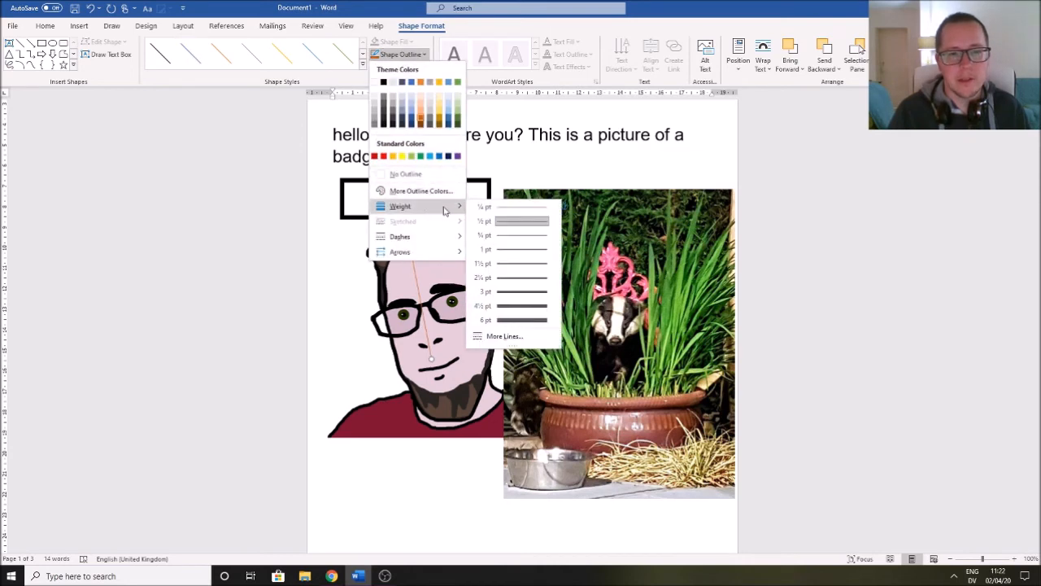
left_click(525, 311)
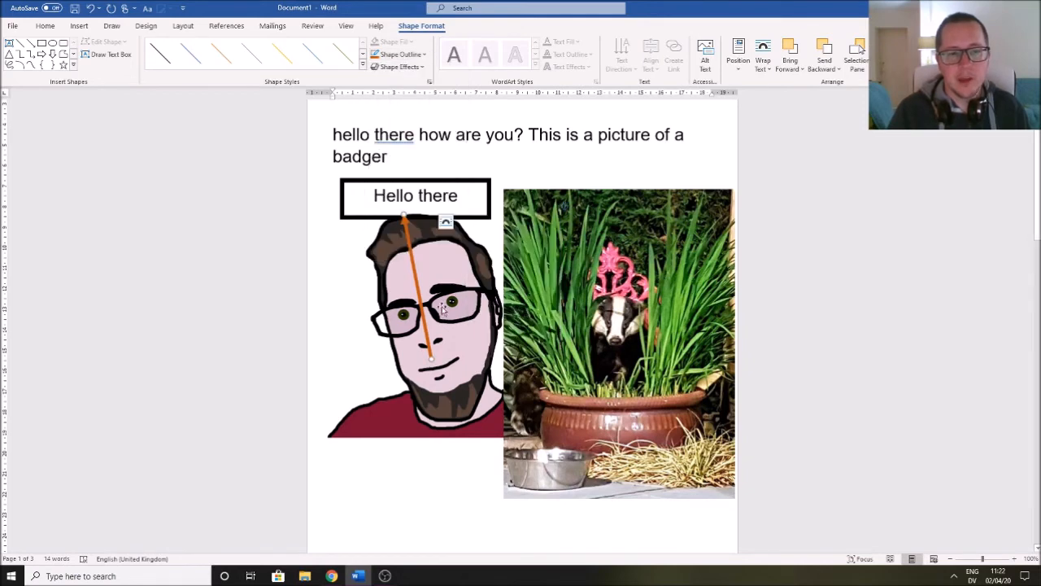
- Reposition both ends of the arrow so it runs from the cartoon portrait's cheek to the badger's face
left_click_drag(433, 357, 462, 343)
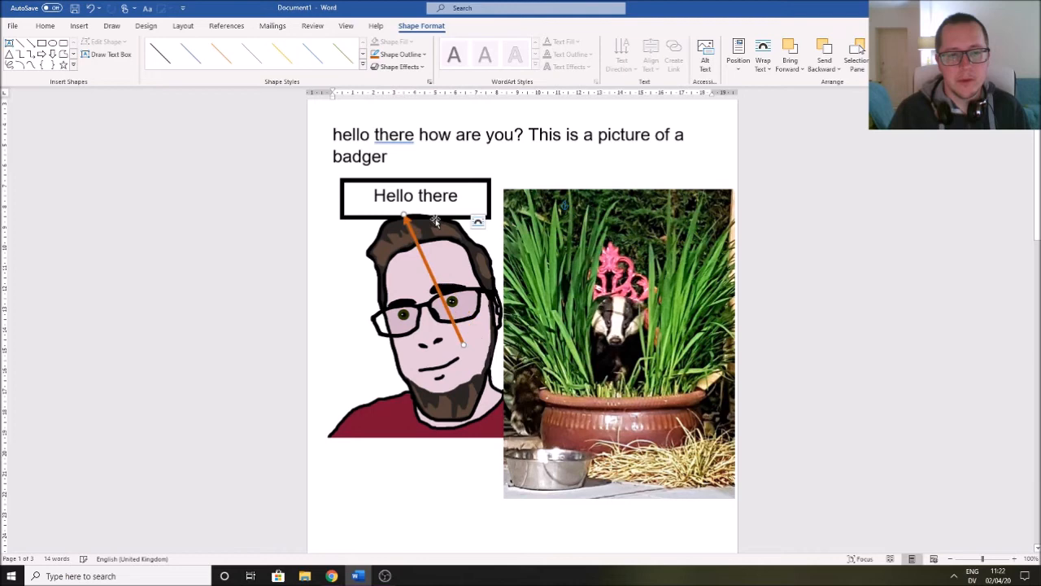
left_click_drag(405, 216, 587, 316)
- Add the text "Header" to the page header and return to the document body
left_click(78, 27)
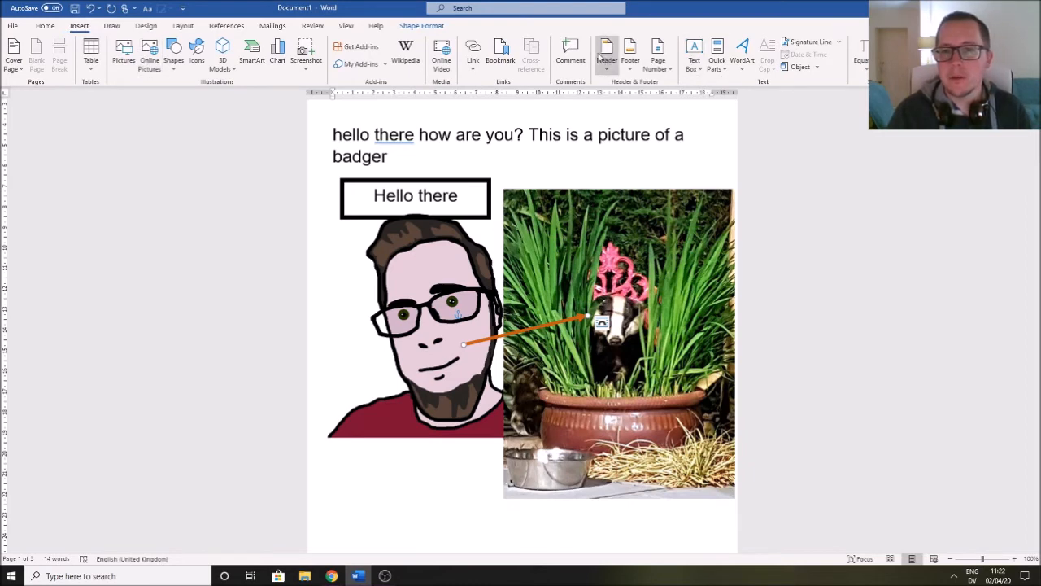
scroll(757, 216, "down", 5)
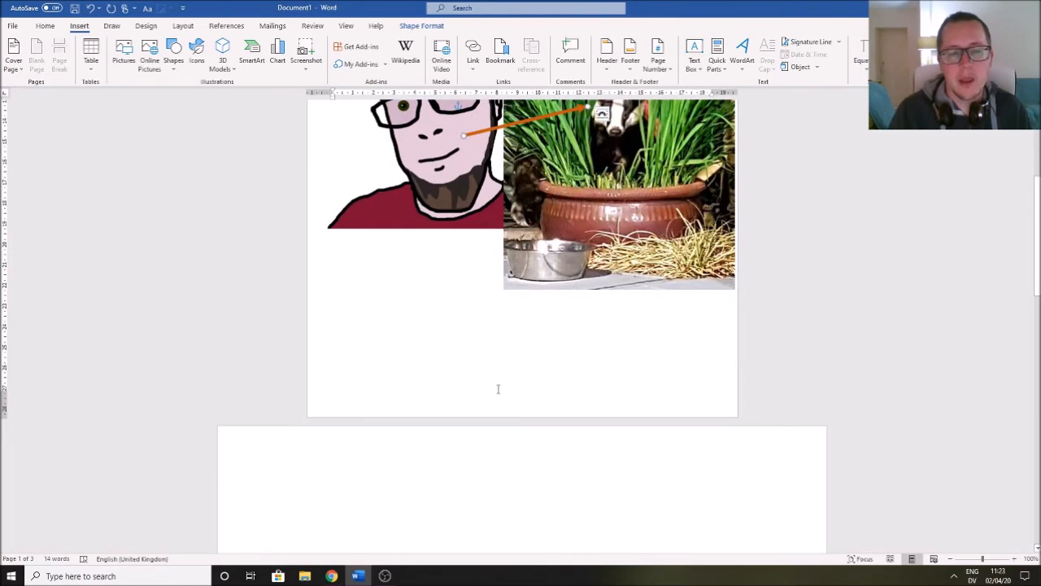
scroll(496, 390, "up", 7)
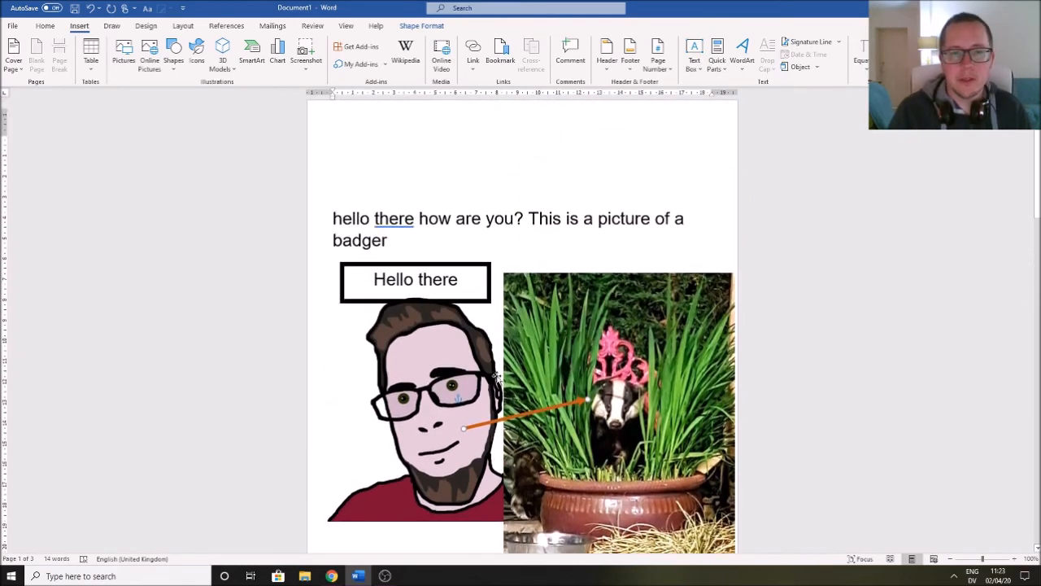
double_click(484, 118)
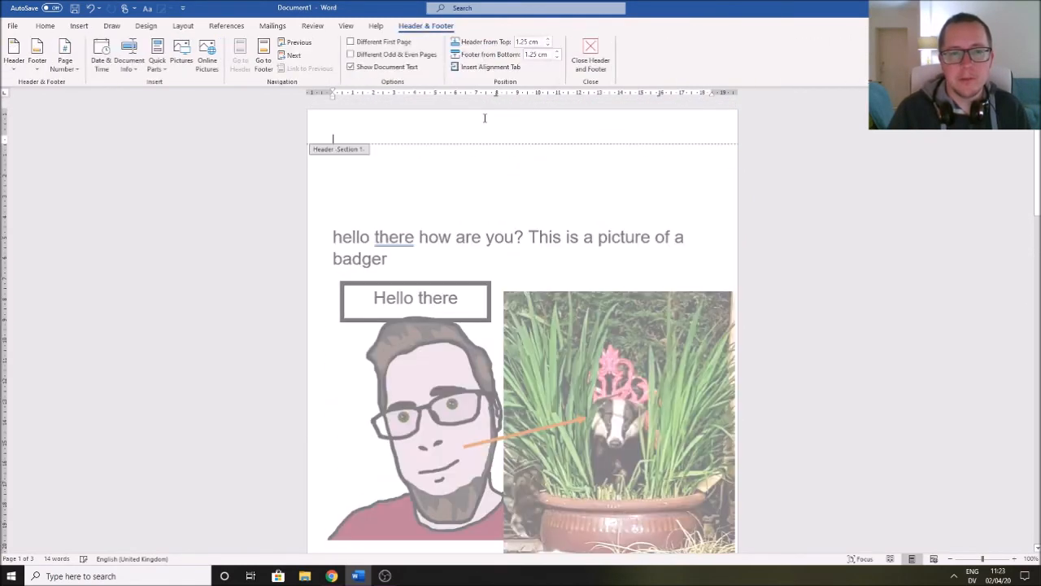
type("Header")
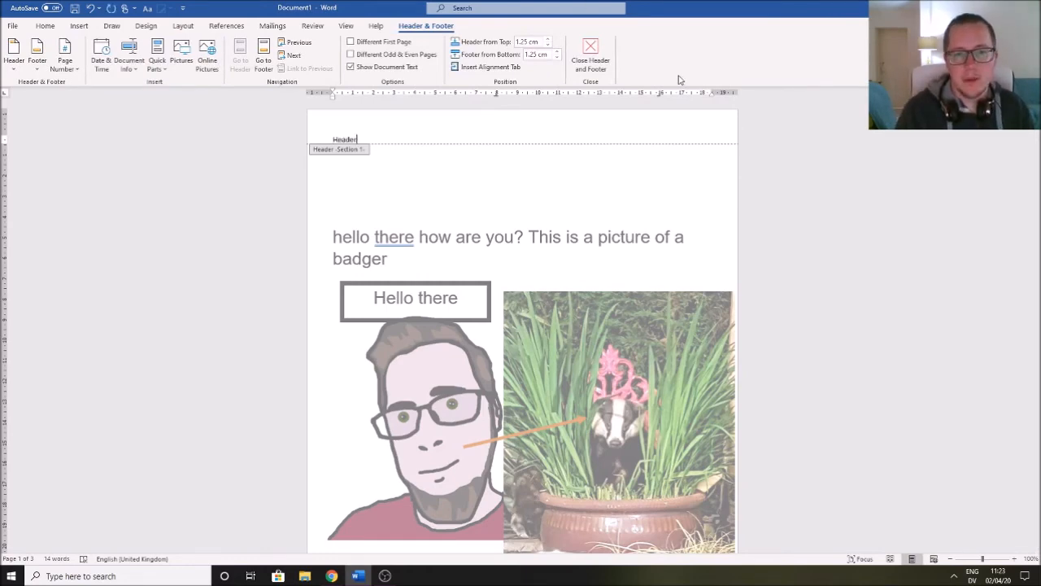
double_click(605, 186)
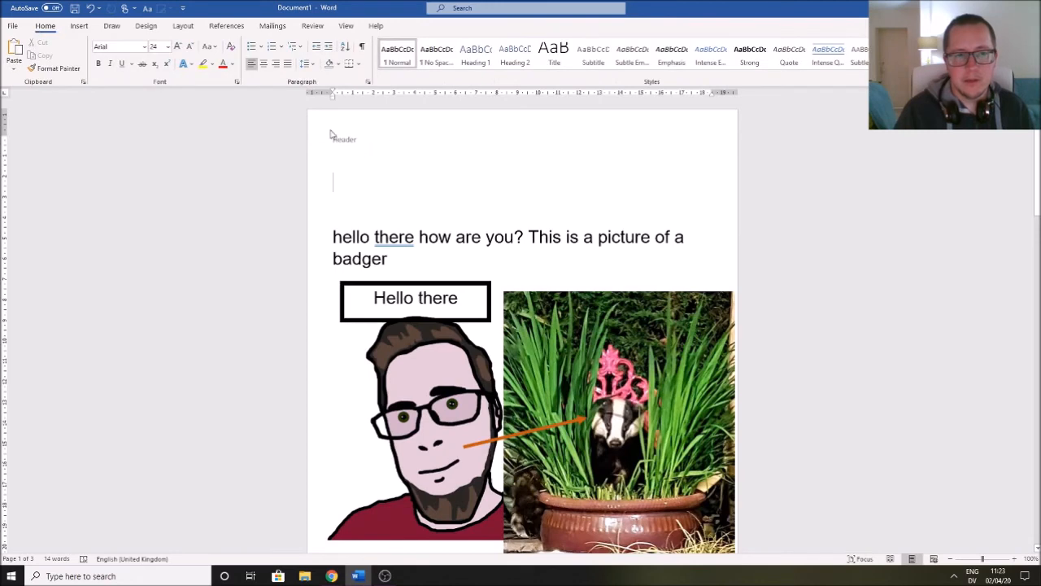
- Insert page numbers at the bottom of the page in the Plain Number 3 style and return to the body
scroll(644, 433, "down", 5)
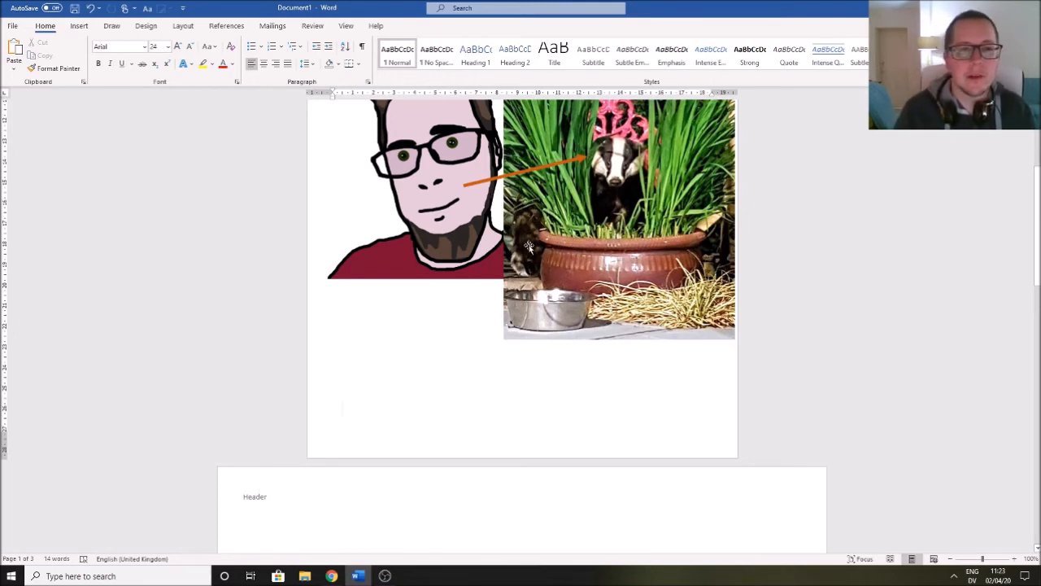
left_click(79, 26)
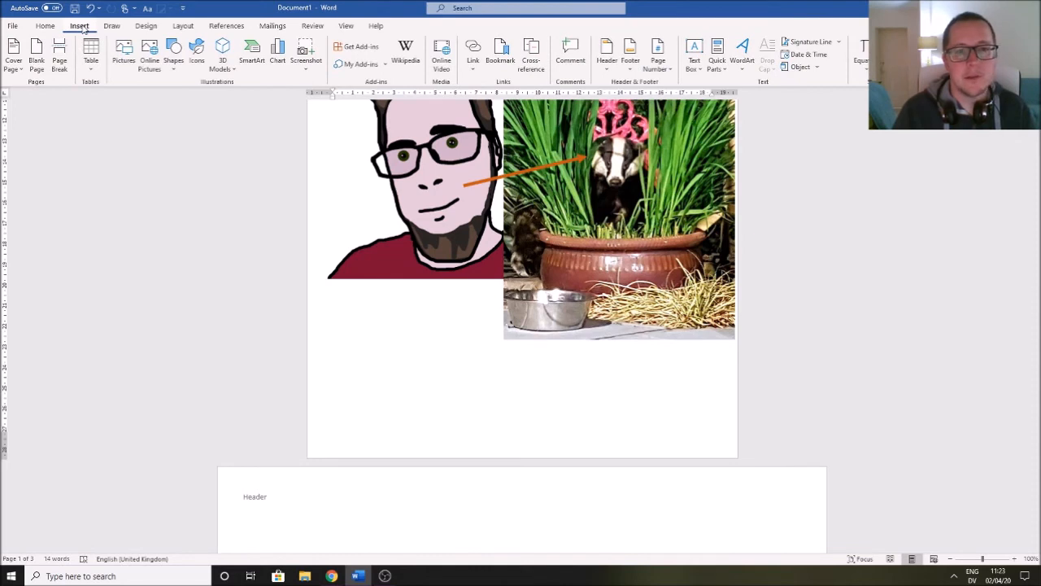
left_click(665, 70)
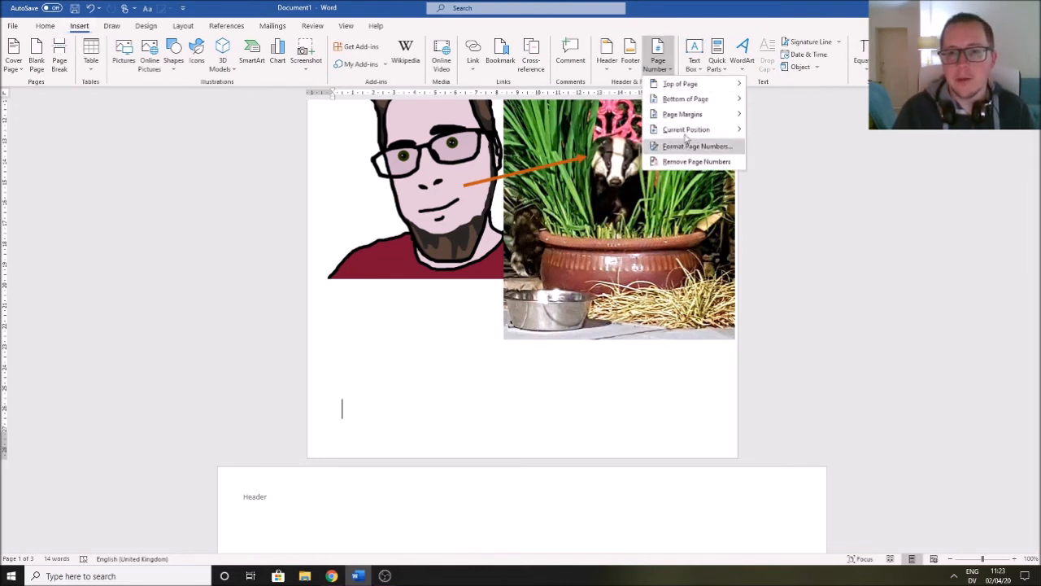
mouse_move(709, 102)
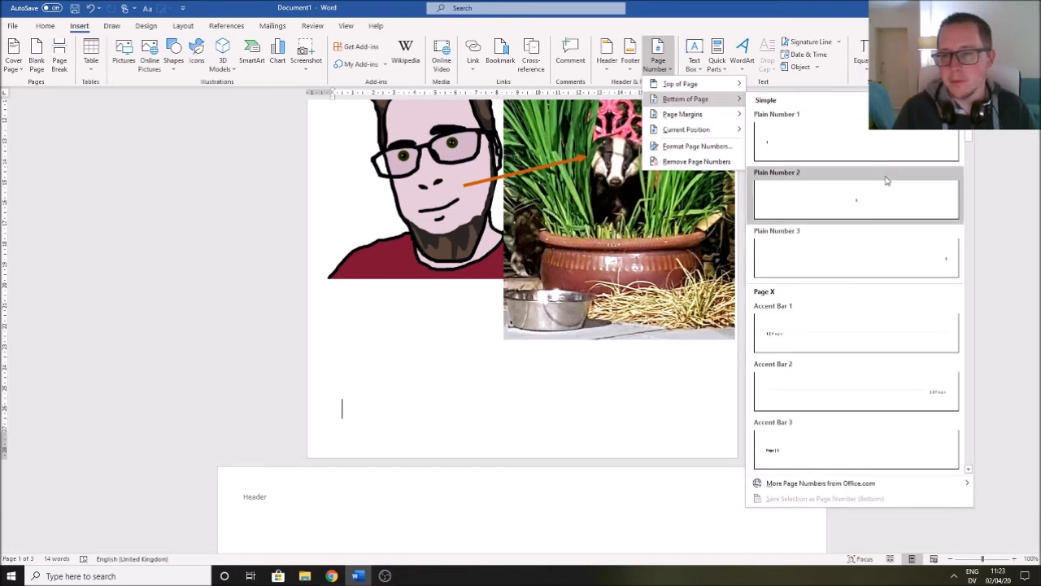
left_click(885, 259)
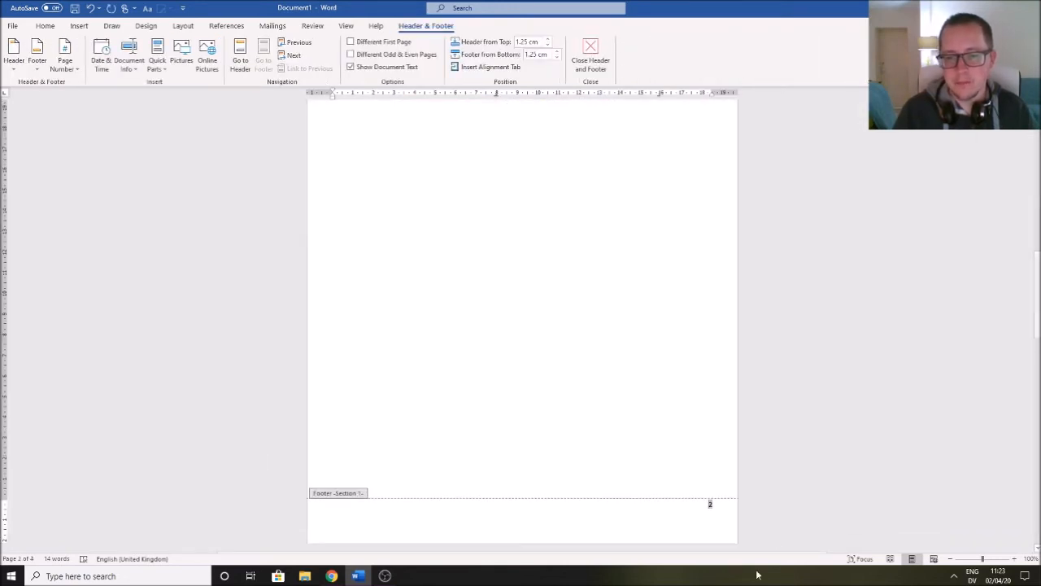
scroll(711, 407, "down", 3)
scroll(712, 396, "up", 2)
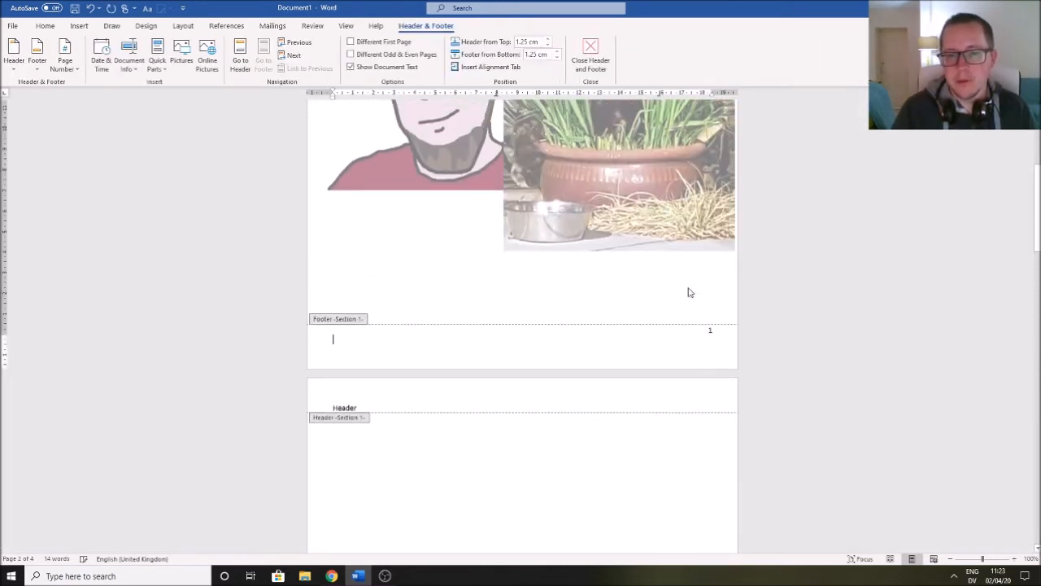
double_click(714, 308)
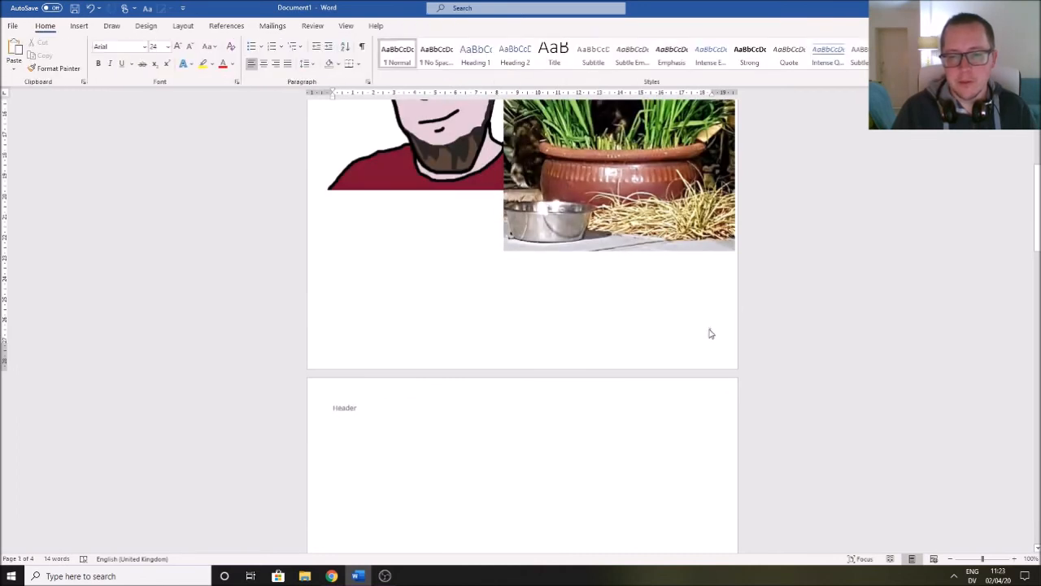
- Change the footer page number's font to Arial and increase its font size
double_click(709, 331)
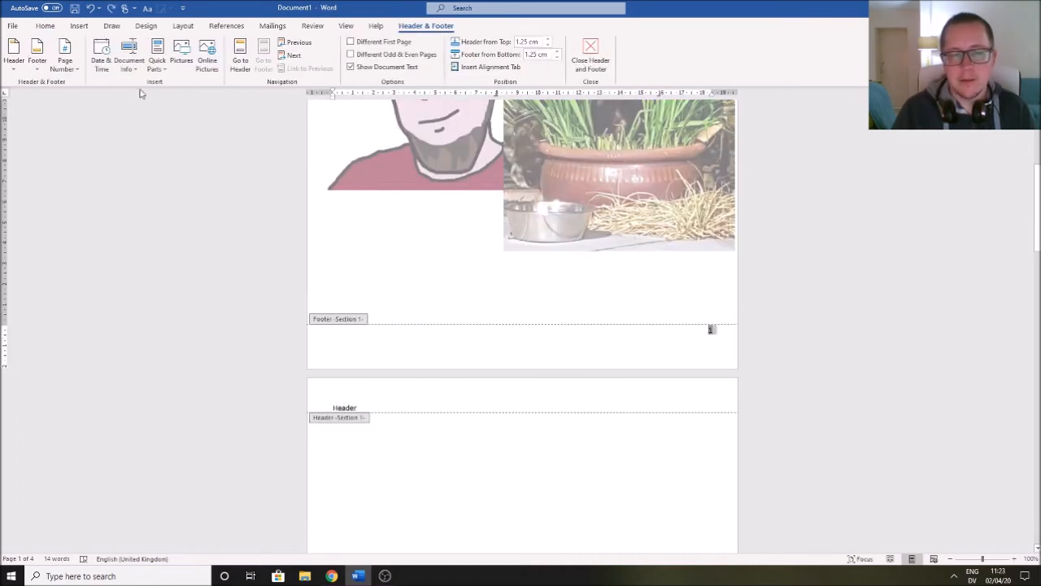
left_click(44, 28)
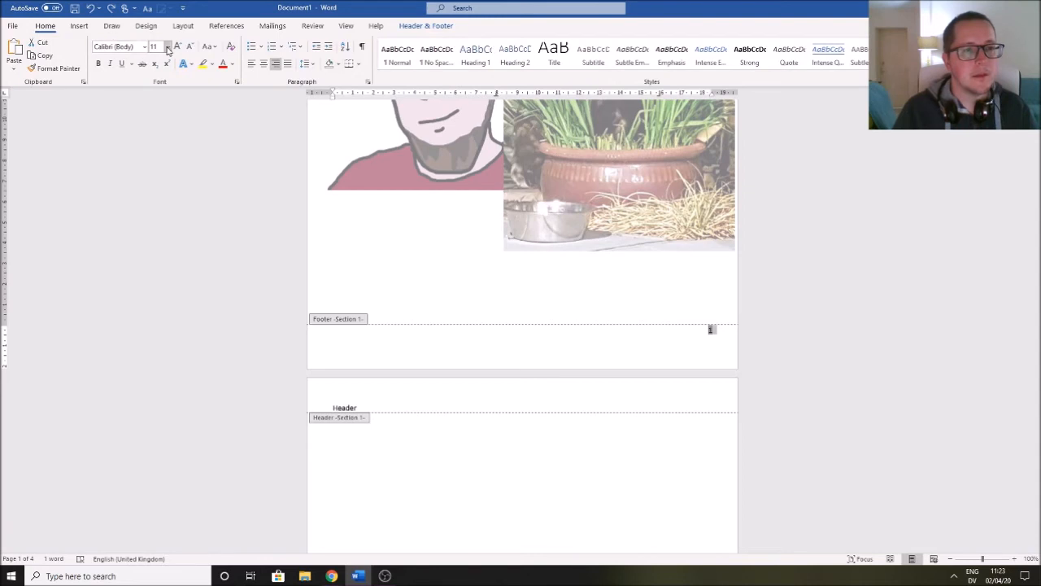
left_click(143, 46)
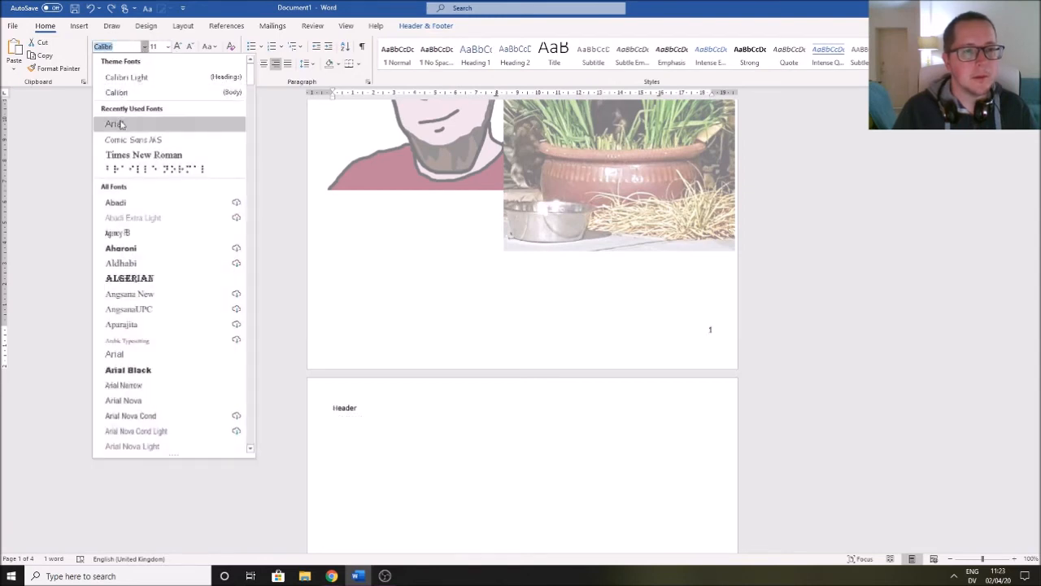
left_click(114, 123)
left_click(167, 47)
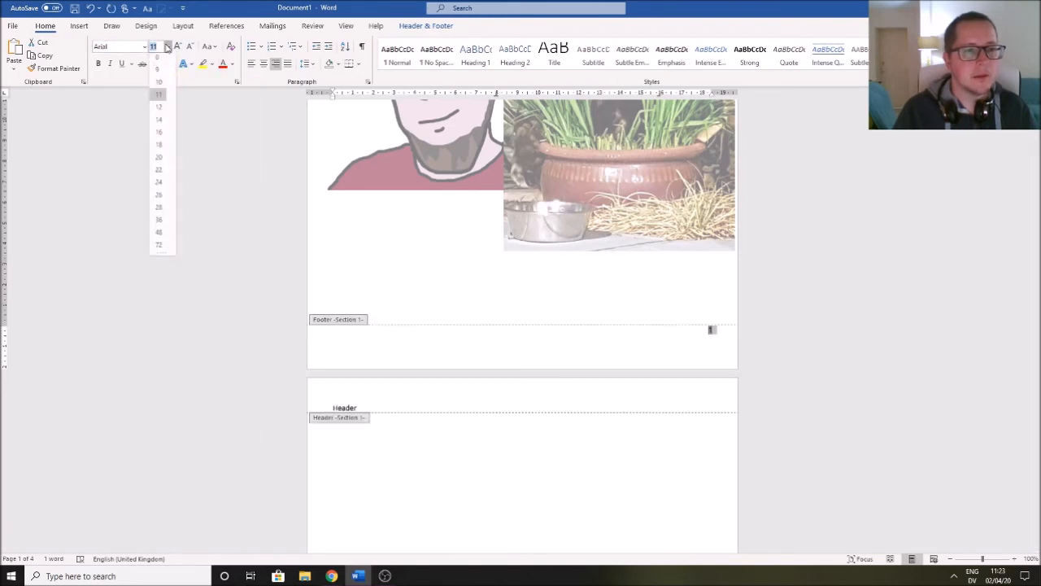
left_click(159, 189)
double_click(542, 293)
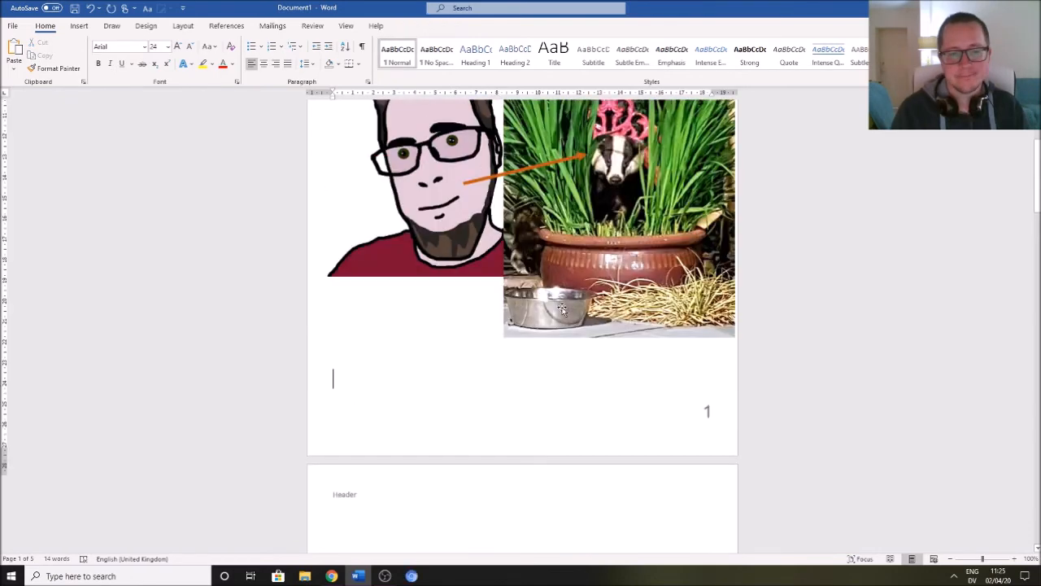
- Add the text "Hi there" in front of the page number in the first page's footer
scroll(563, 306, "up", 5)
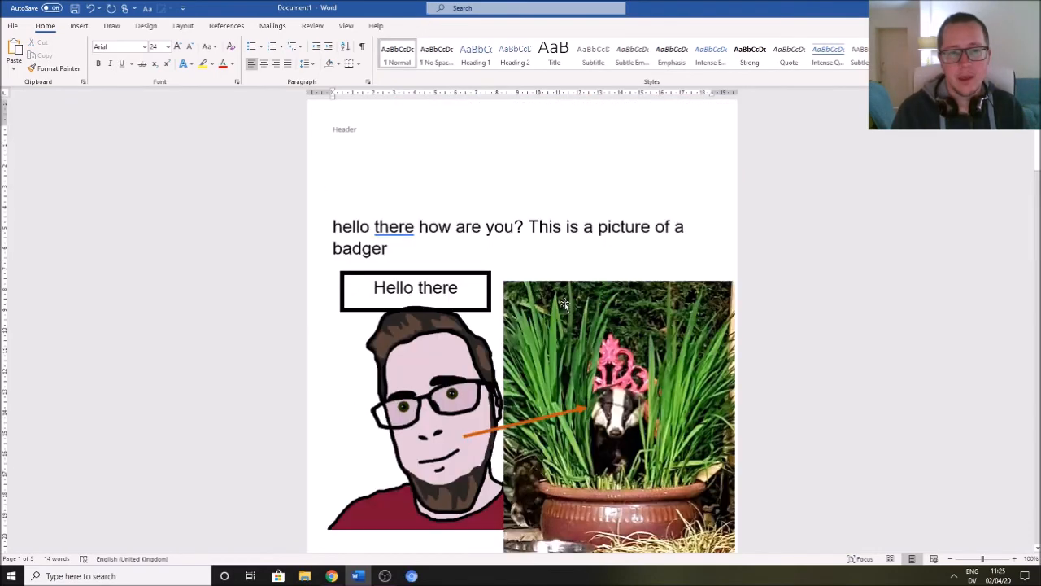
scroll(565, 302, "down", 2)
scroll(564, 302, "down", 4)
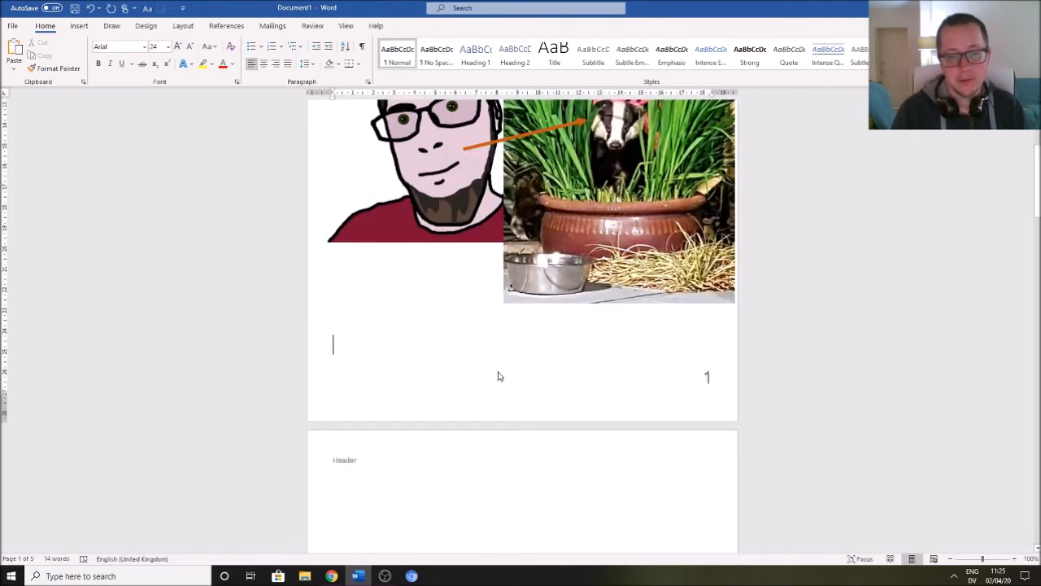
double_click(475, 398)
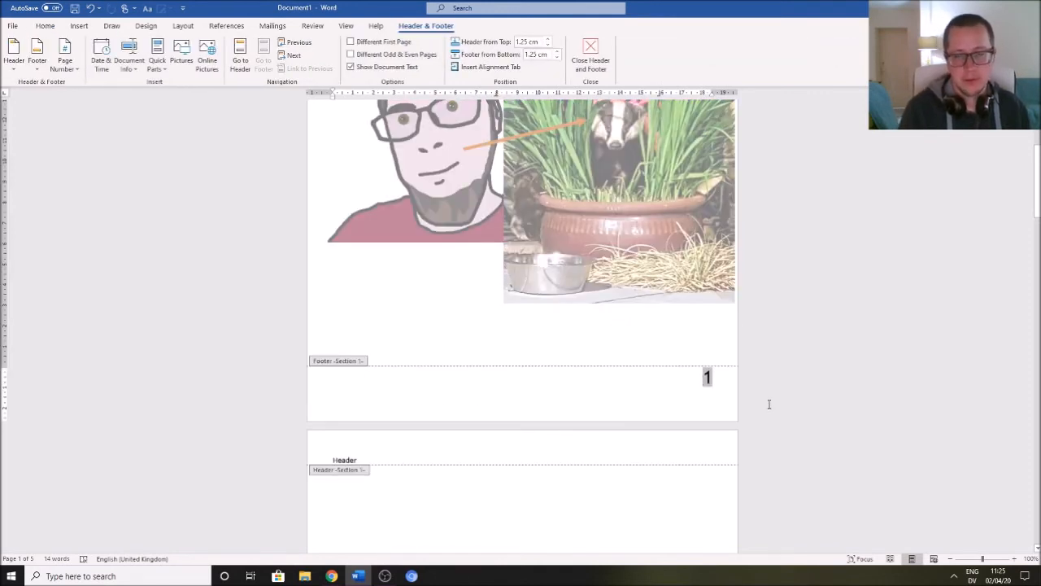
double_click(343, 308)
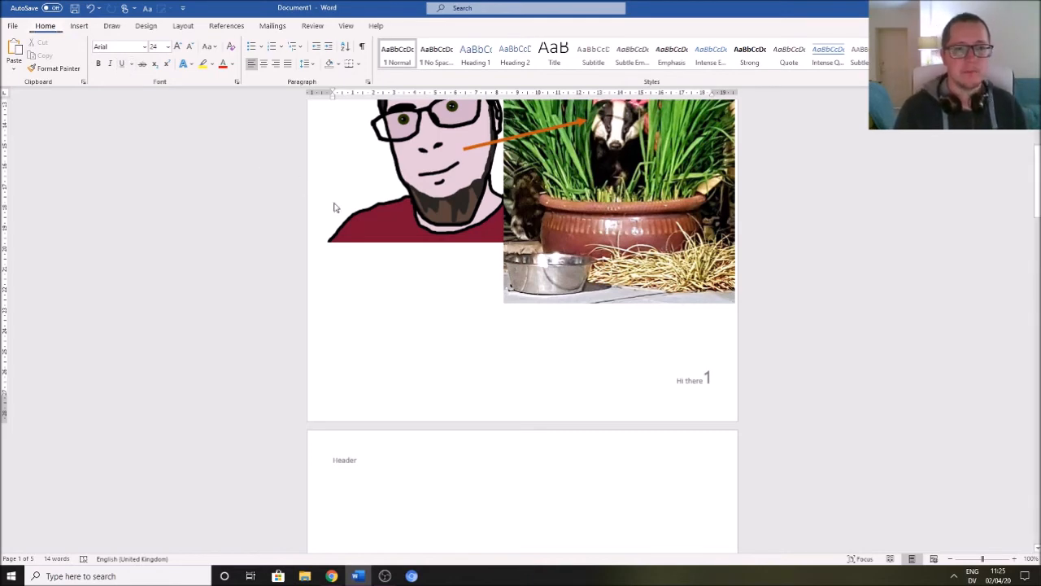
- Insert a 4x4 table on the empty line below the cartoon portrait and select the whole table
key("alt")
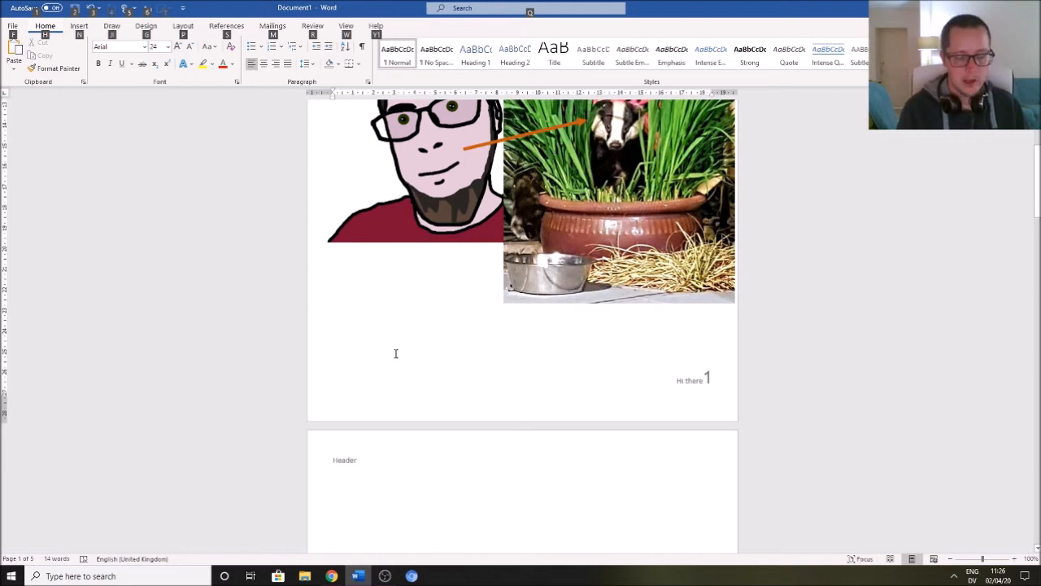
key("n")
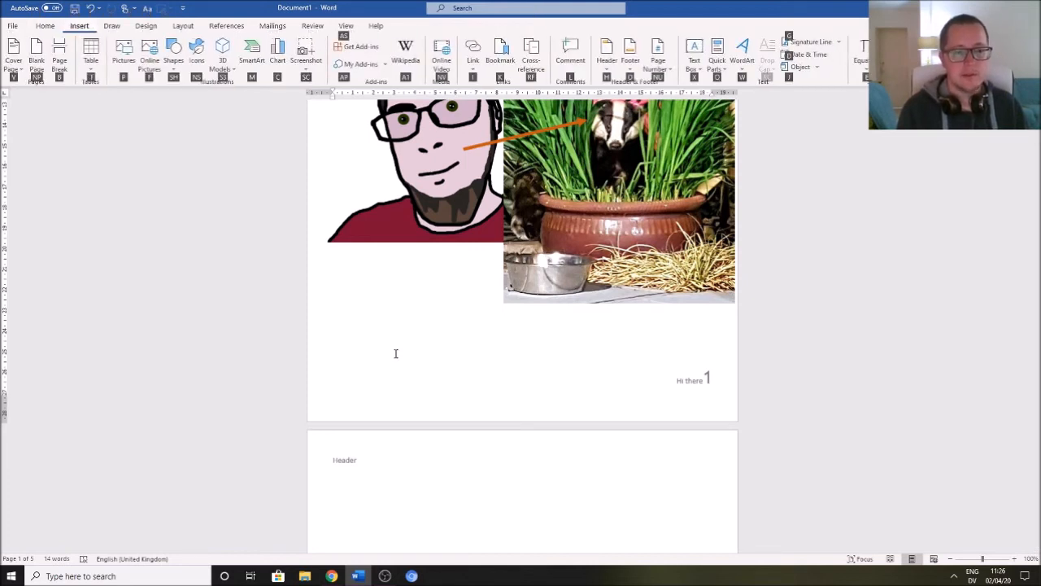
key("t")
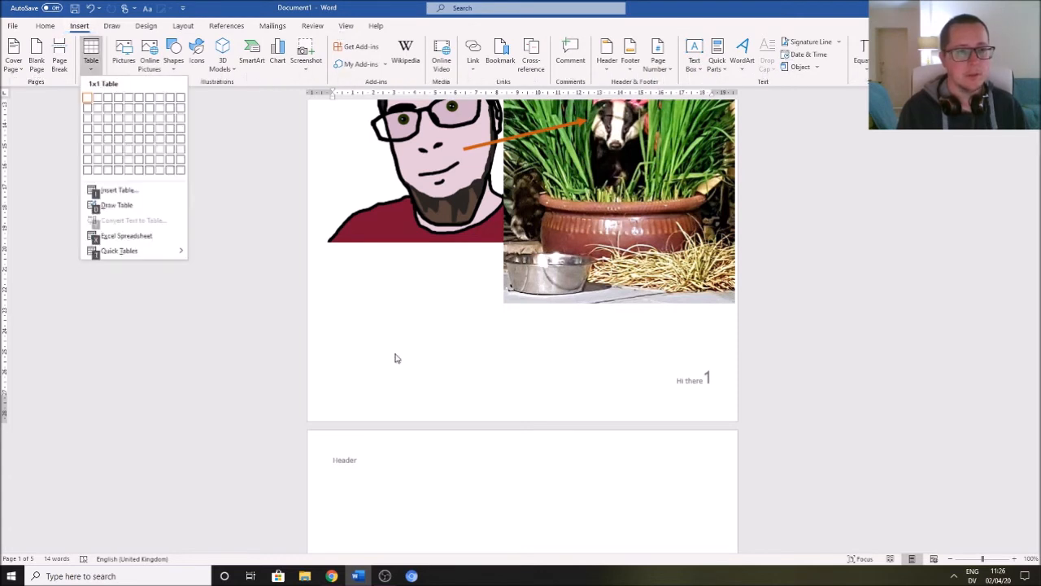
key("Right")
key("Right")
key("Down")
key("Down")
key("Down")
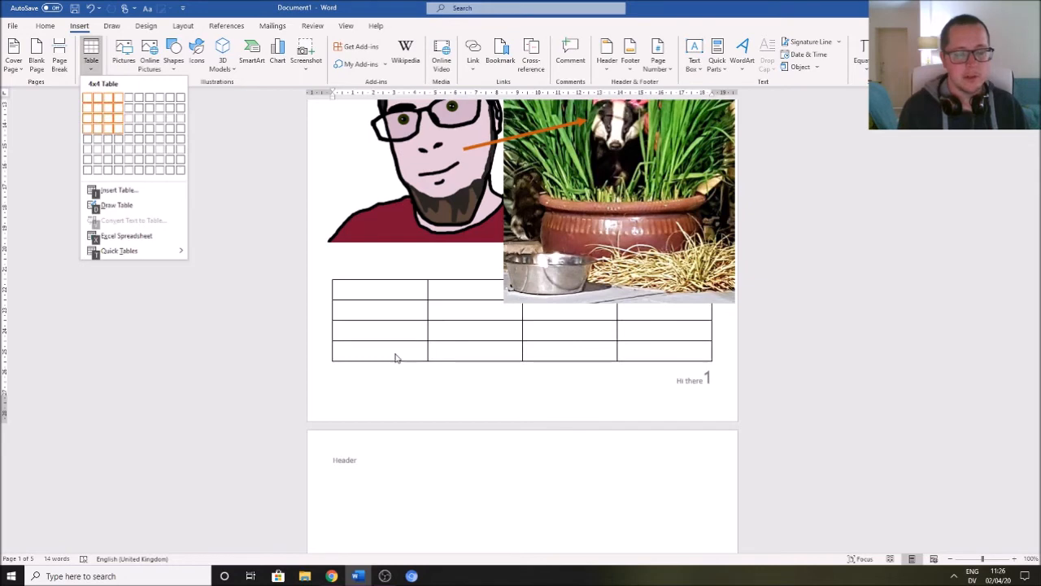
key("Return")
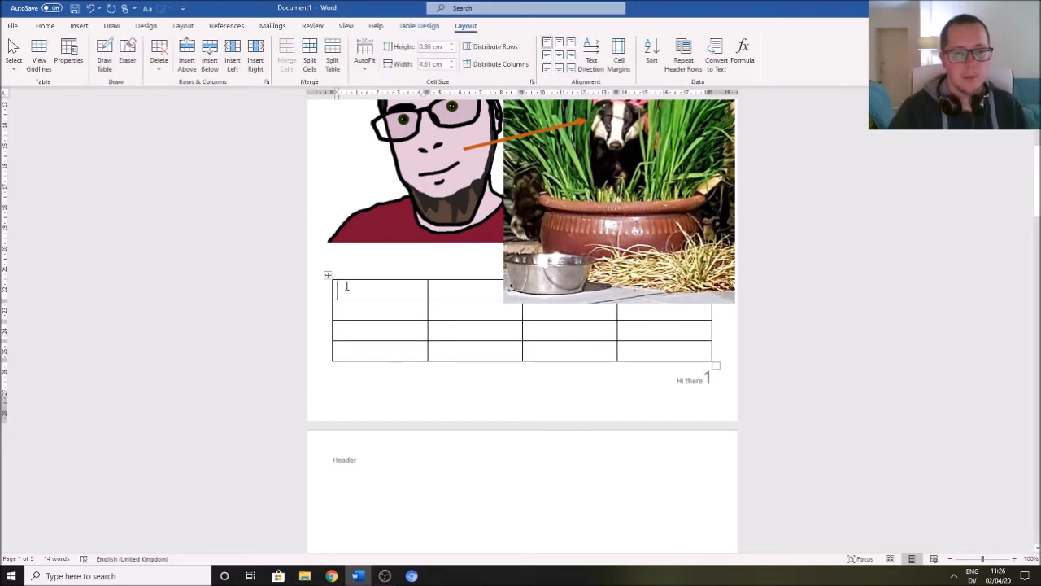
left_click(326, 276)
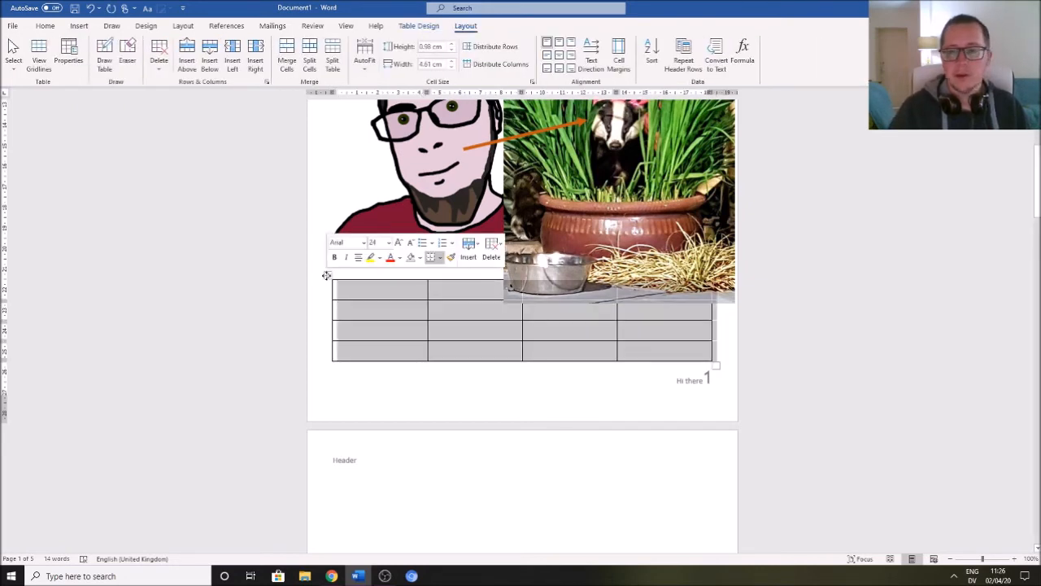
- Delete the badger picture, the cartoon portrait, the orange arrow and the "Hello there" text box from the first page
left_click(549, 277)
key("Delete")
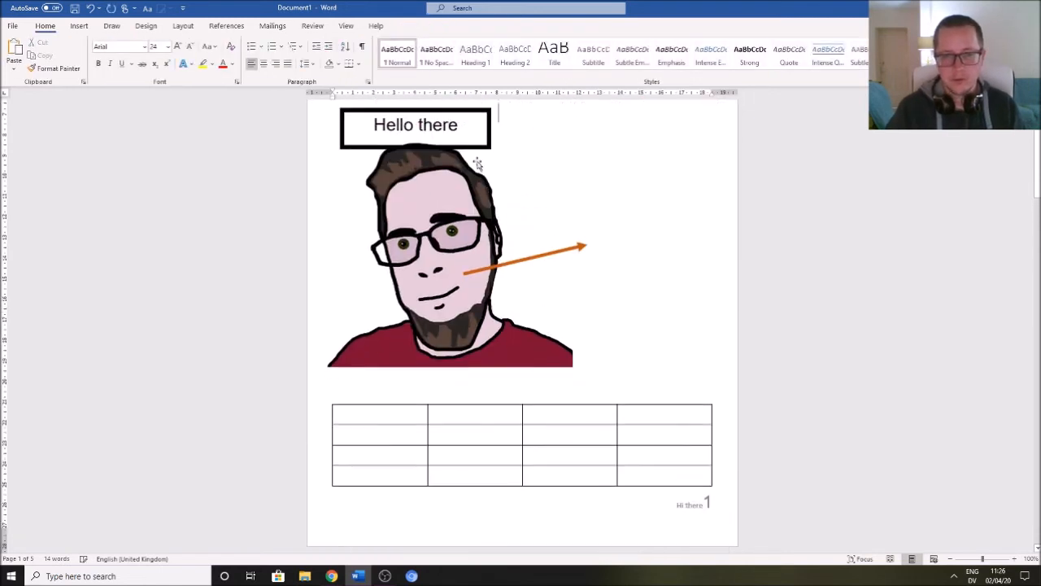
left_click(452, 325)
key("Delete")
left_click(517, 270)
key("Delete")
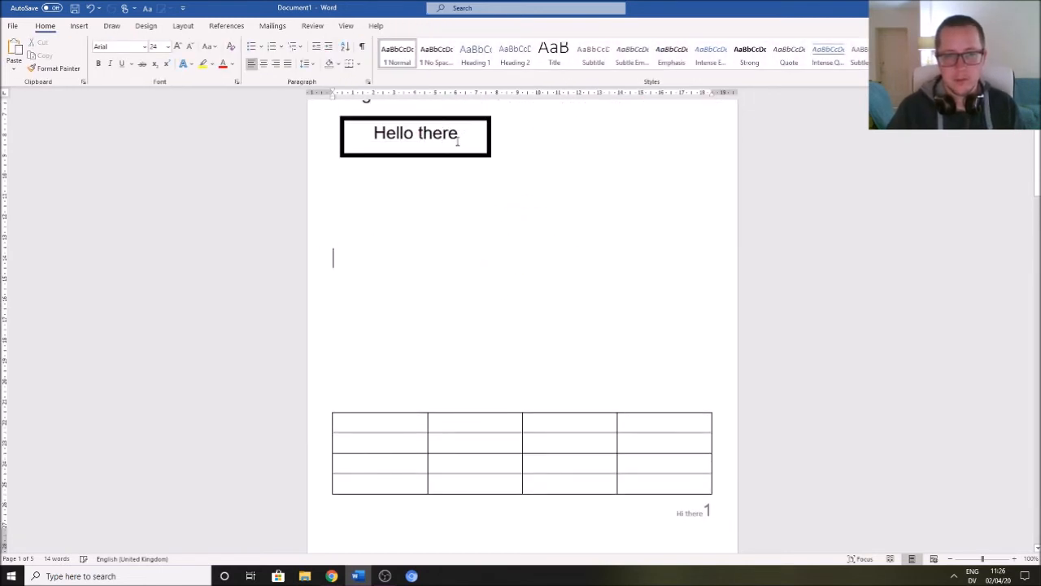
left_click(465, 154)
key("Delete")
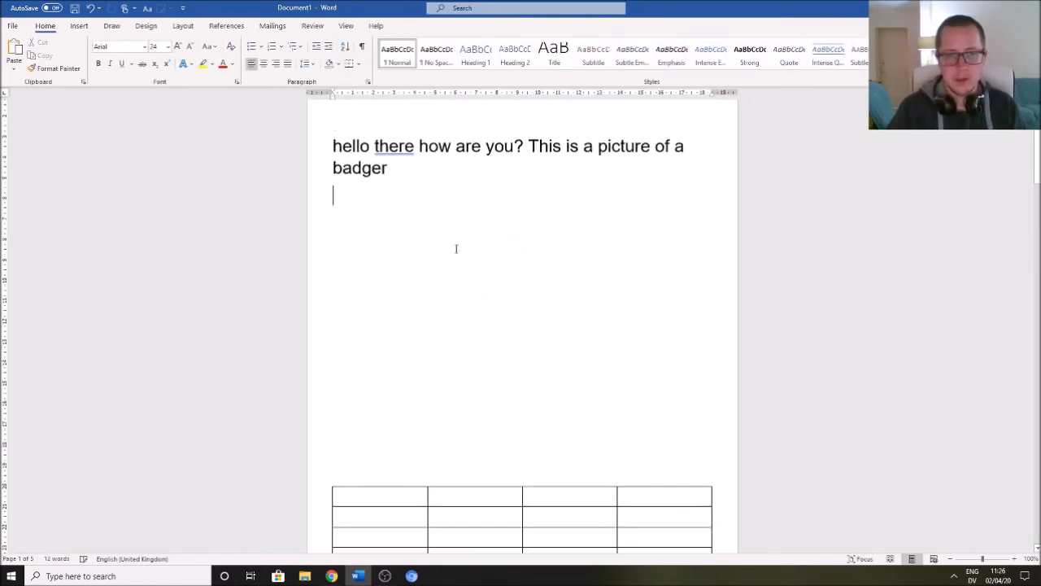
- Delete all the body text and remove the empty lines above the table until only one remains
key("ctrl+a")
key("Delete")
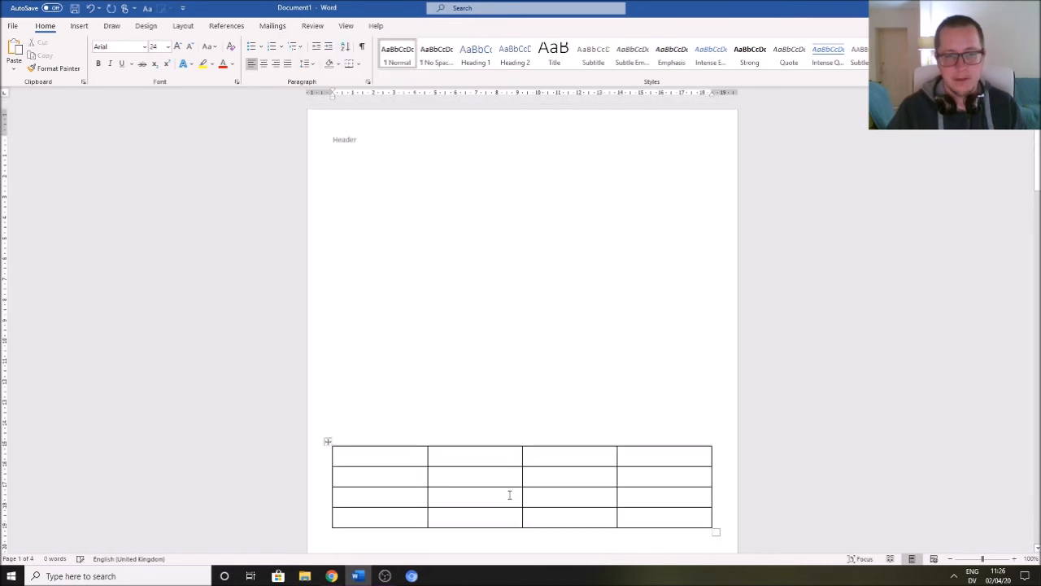
key("Delete")
key("Delete")
key("Delete")
key("Delete")
key("Delete")
key("Delete")
key("Delete")
key("Delete")
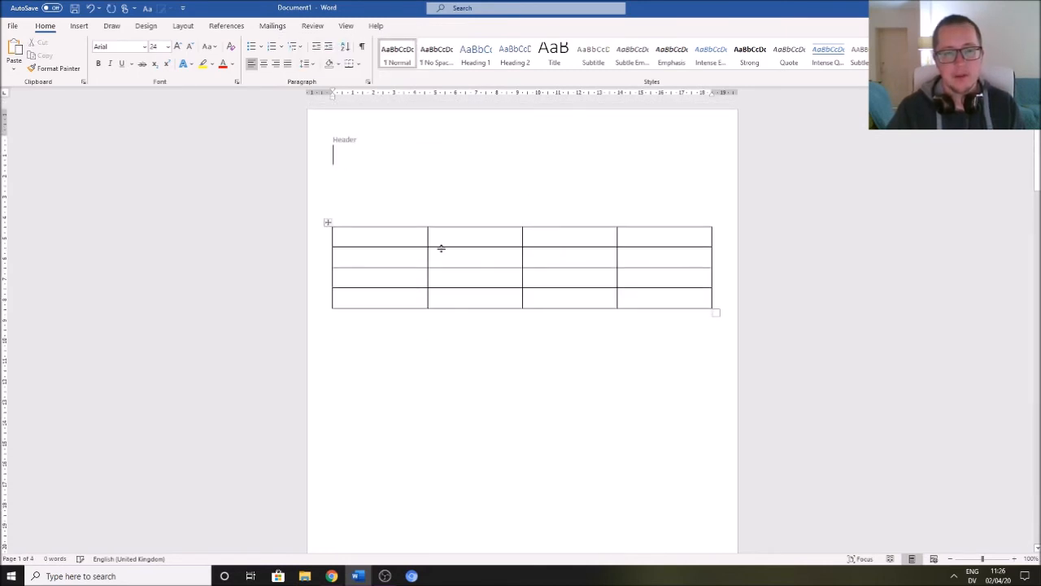
key("Delete")
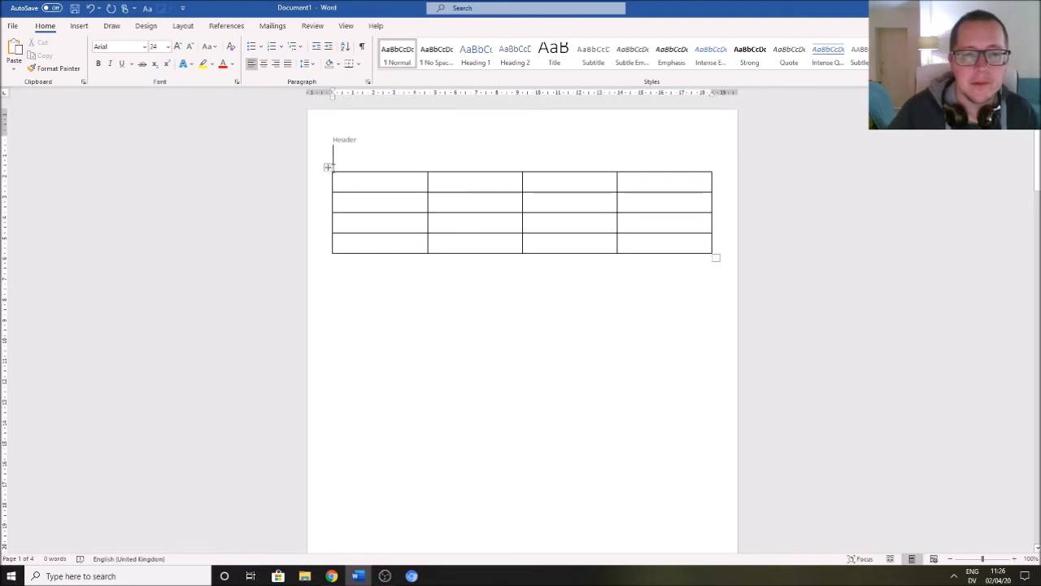
- Apply borders to all cells of the table with a line width of 2¼ pt
left_click(329, 167)
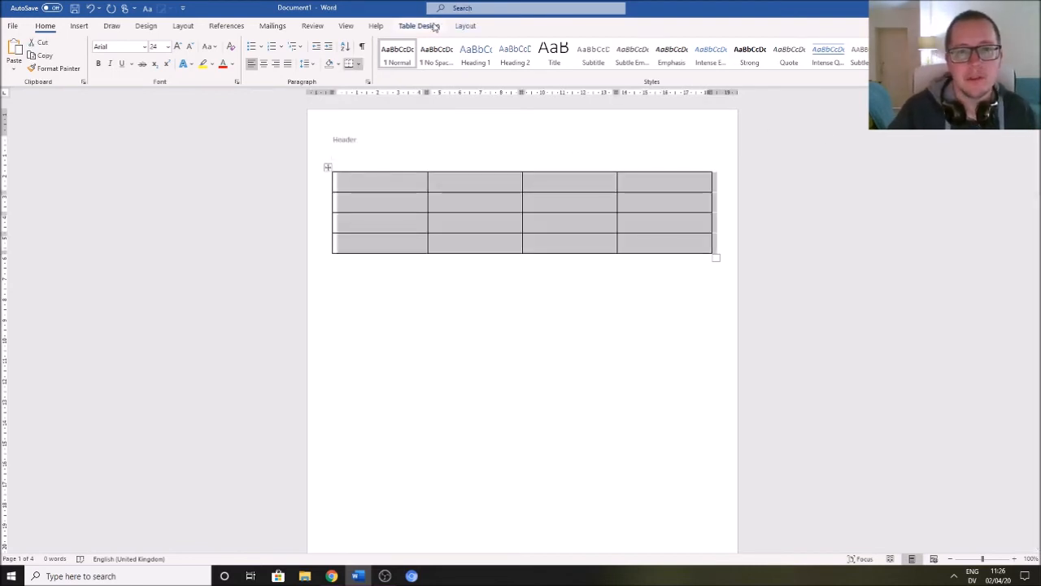
left_click(457, 29)
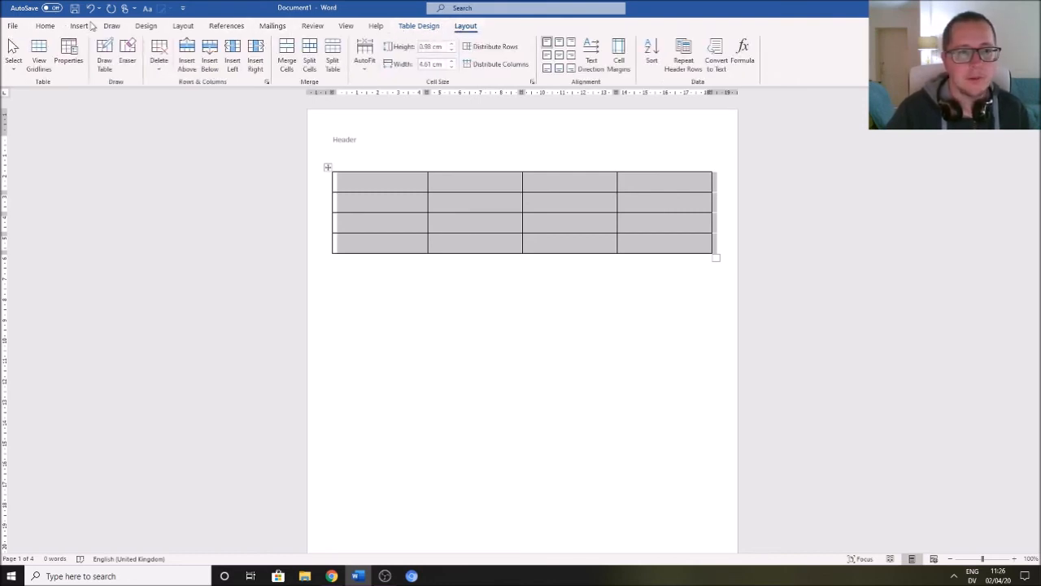
left_click(422, 26)
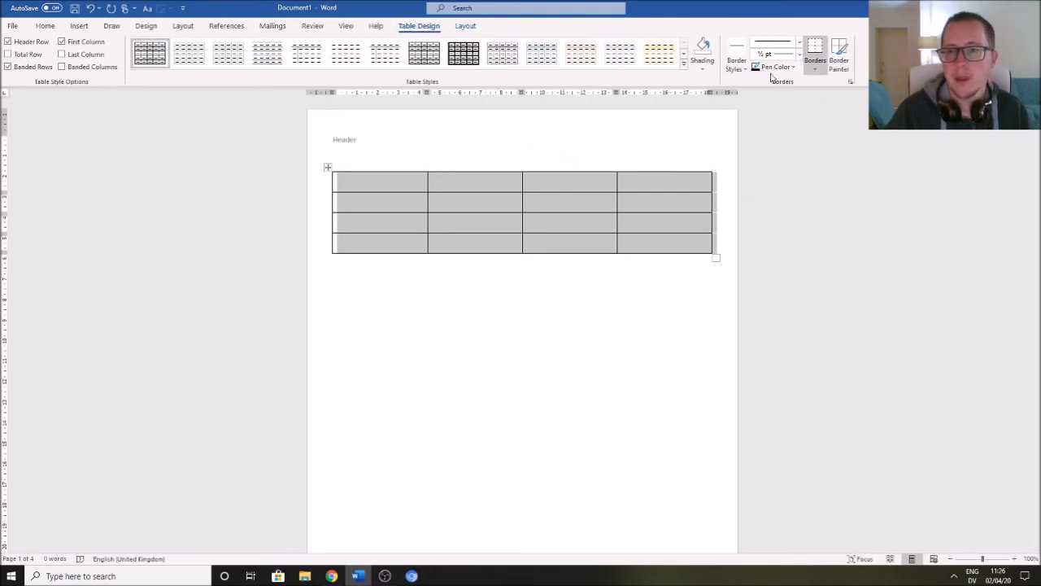
left_click(817, 73)
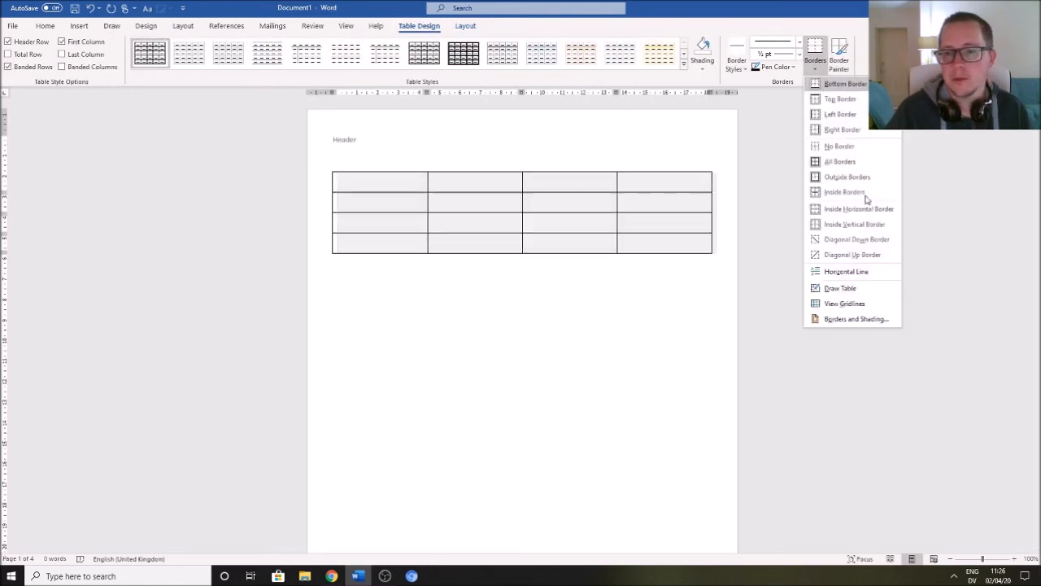
left_click(854, 319)
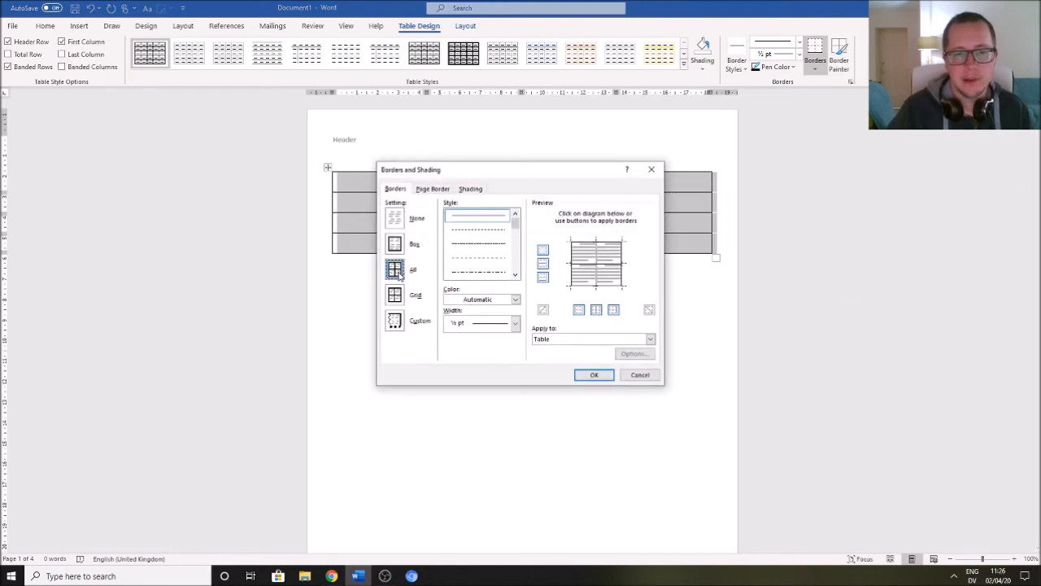
left_click(515, 324)
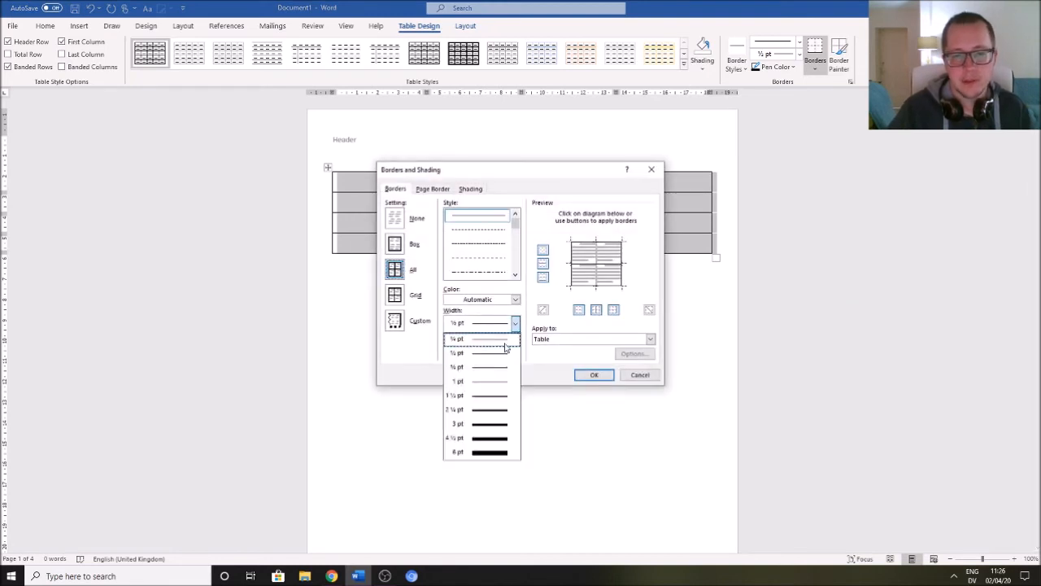
left_click(488, 410)
left_click(594, 374)
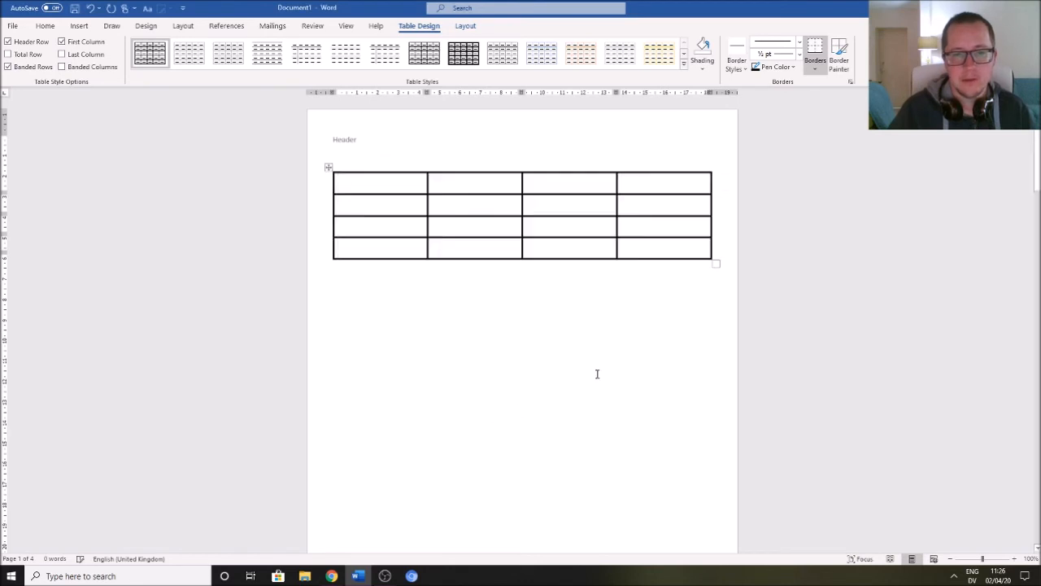
left_click(551, 323)
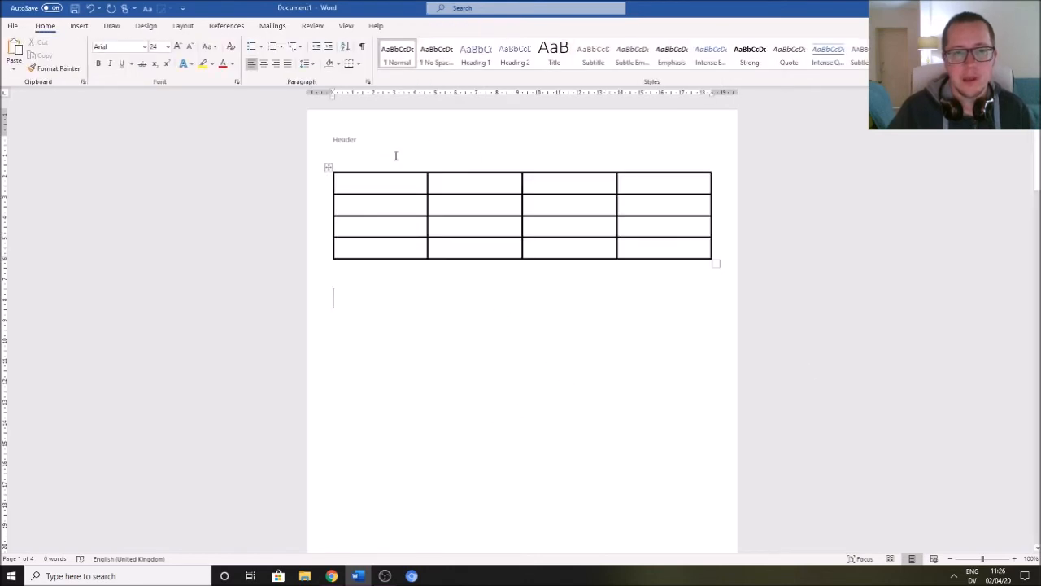
- Erase the left and top borders of the table's first cell with the Eraser
left_click(327, 167)
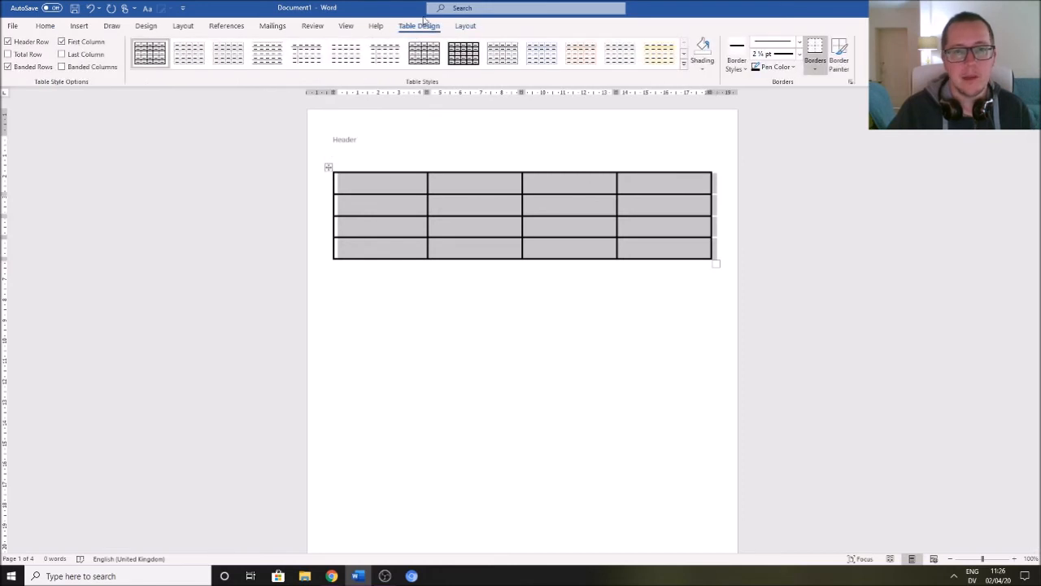
left_click(465, 27)
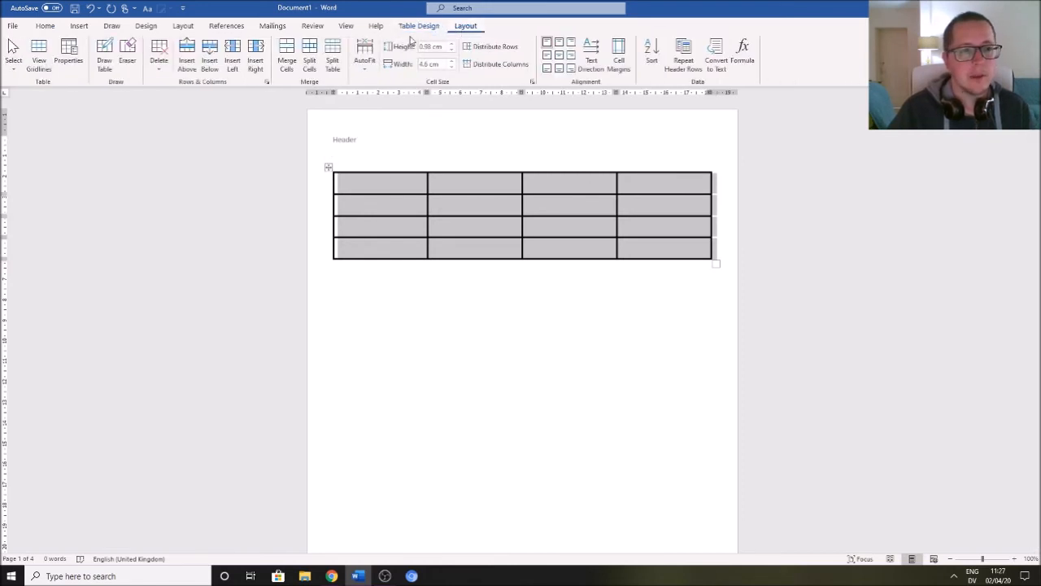
left_click(132, 54)
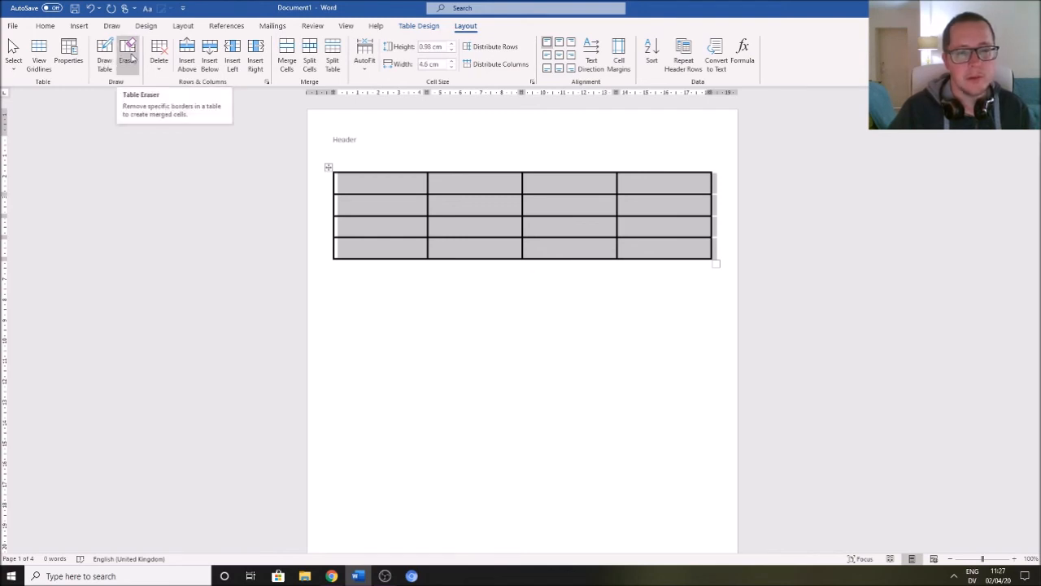
left_click(39, 53)
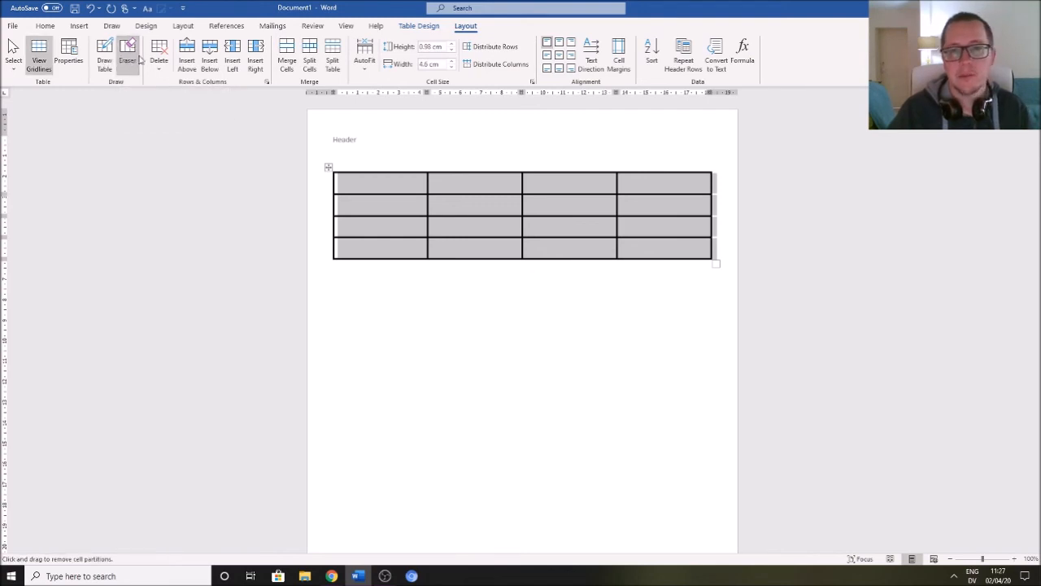
left_click(336, 183)
left_click(371, 170)
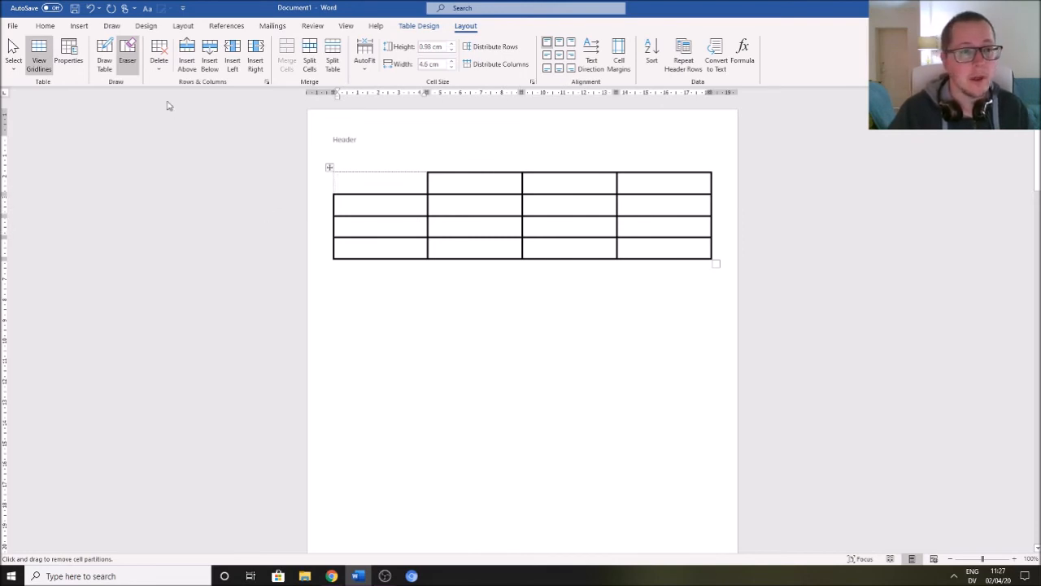
- Redraw the first cell's top border and the table's left border with Draw Table, and leave the drawing mode
left_click(105, 57)
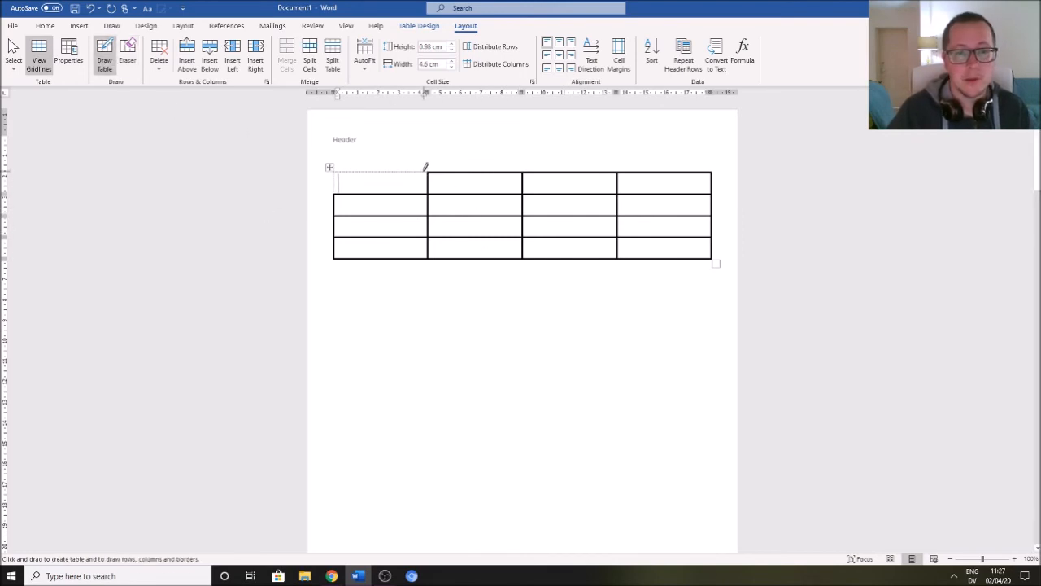
mouse_move(426, 173)
left_mouse_down()
mouse_move(355, 174)
mouse_move(335, 193)
left_mouse_up()
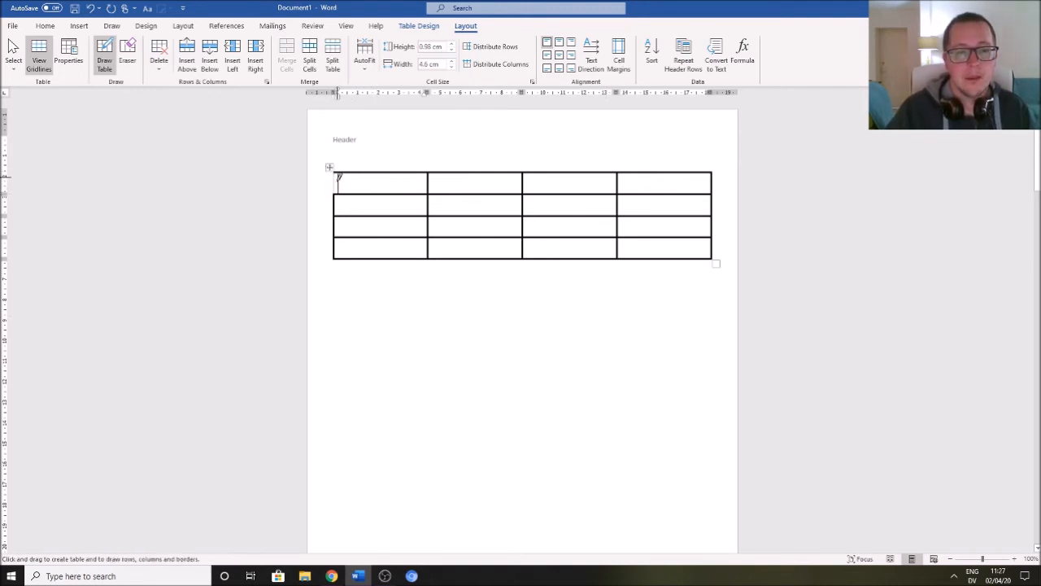
left_click_drag(335, 174, 335, 258)
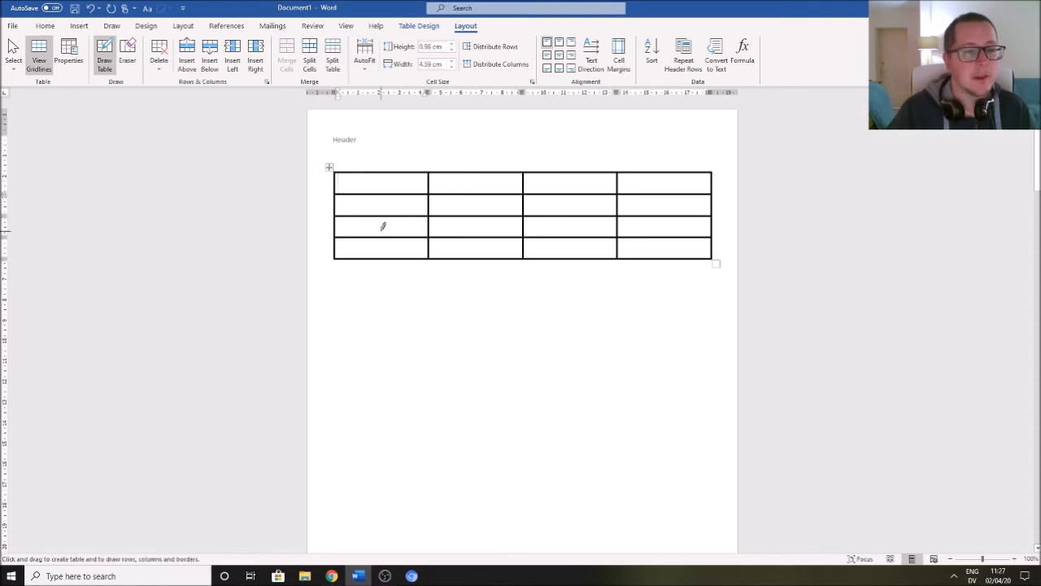
left_click(13, 61)
left_click(293, 323)
key("Escape")
left_click(293, 323)
left_click(500, 360)
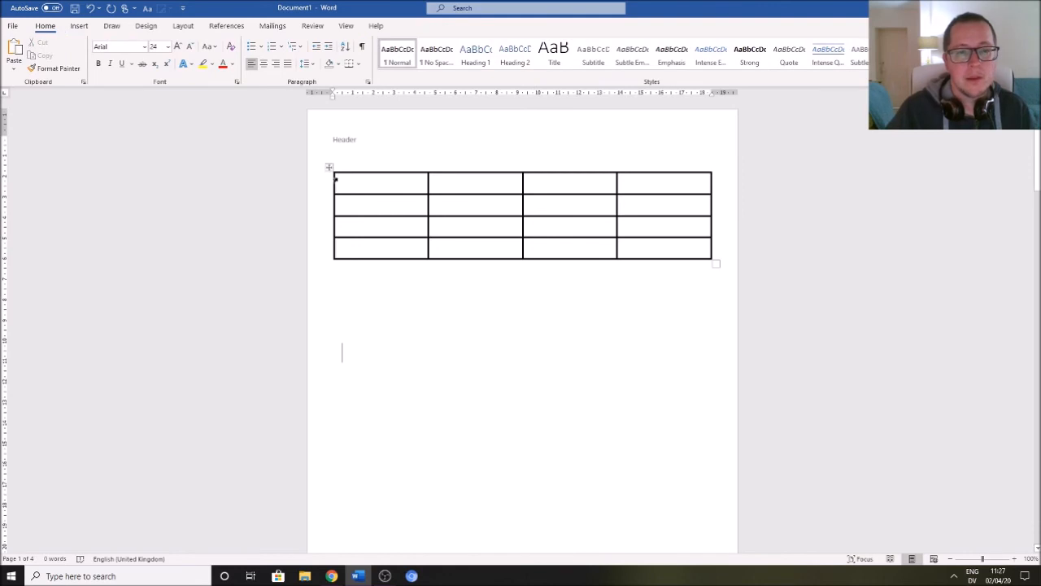
- Add two rows at the bottom of the table and two columns at its right end
mouse_move(330, 265)
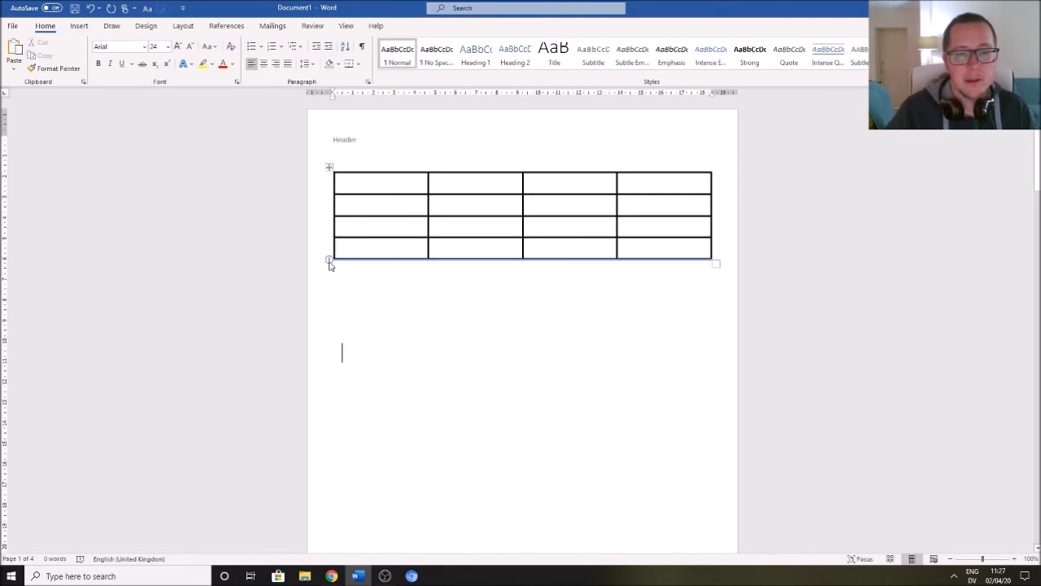
left_click(330, 261)
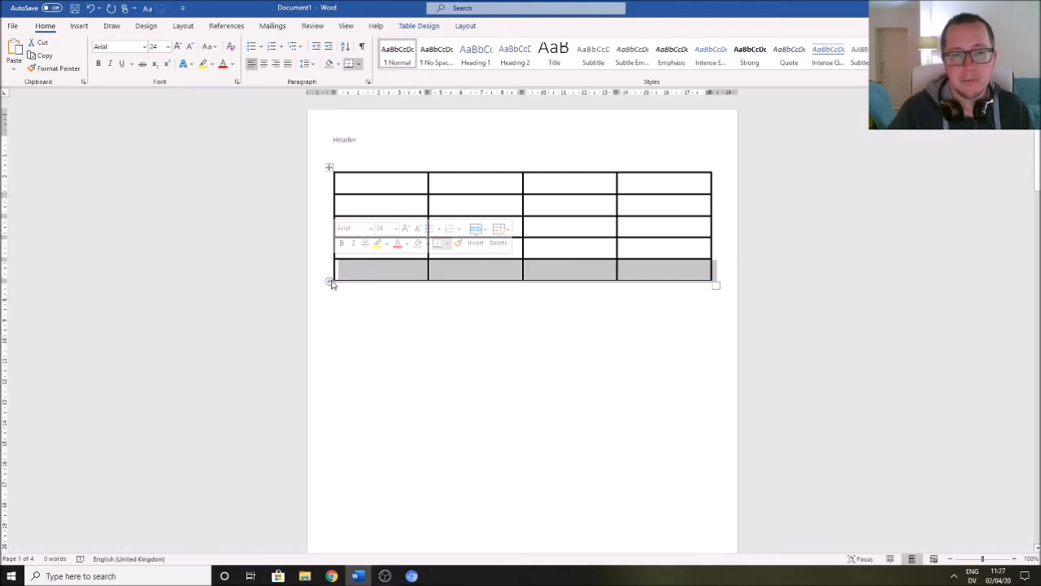
left_click(329, 283)
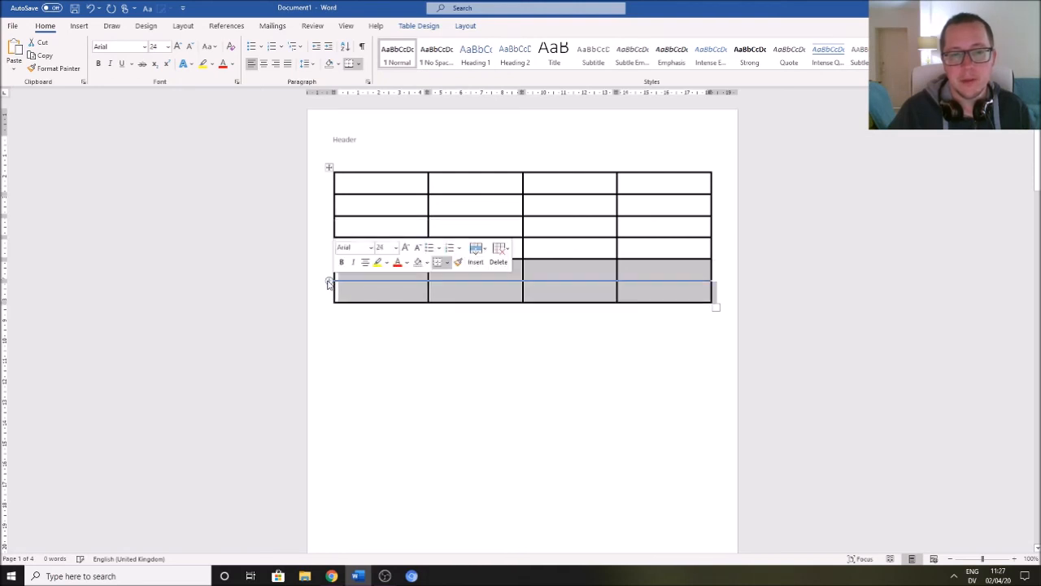
left_click(711, 167)
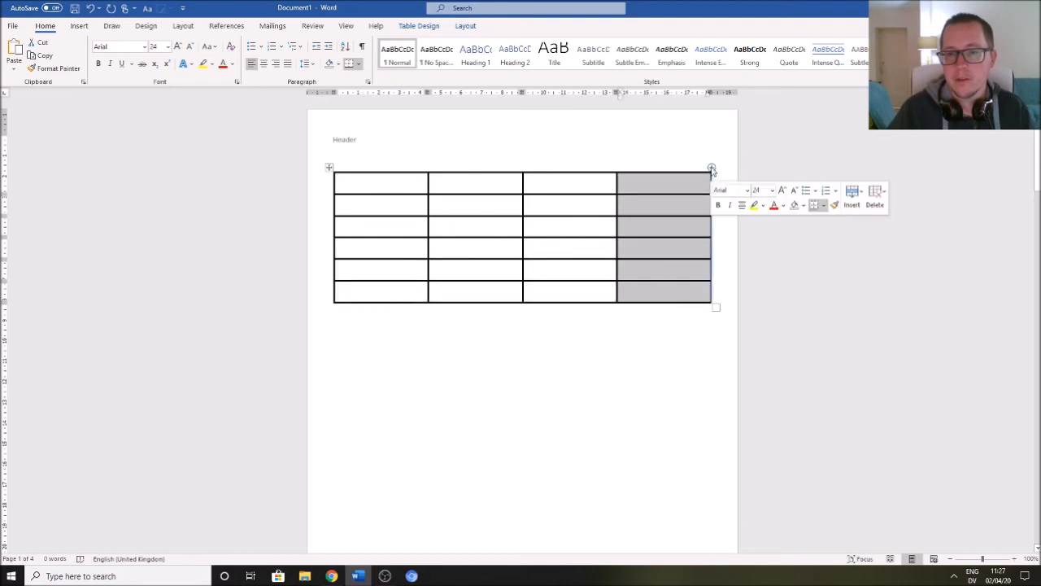
left_click(711, 168)
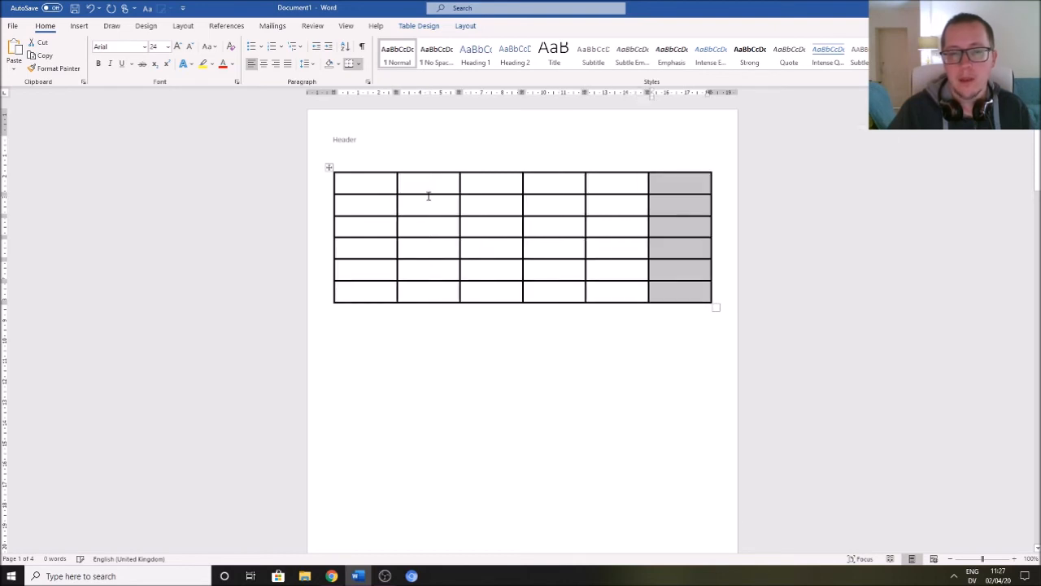
- Widen the table's third column into the fourth, and distribute all the table's columns evenly
left_click_drag(522, 183, 574, 184)
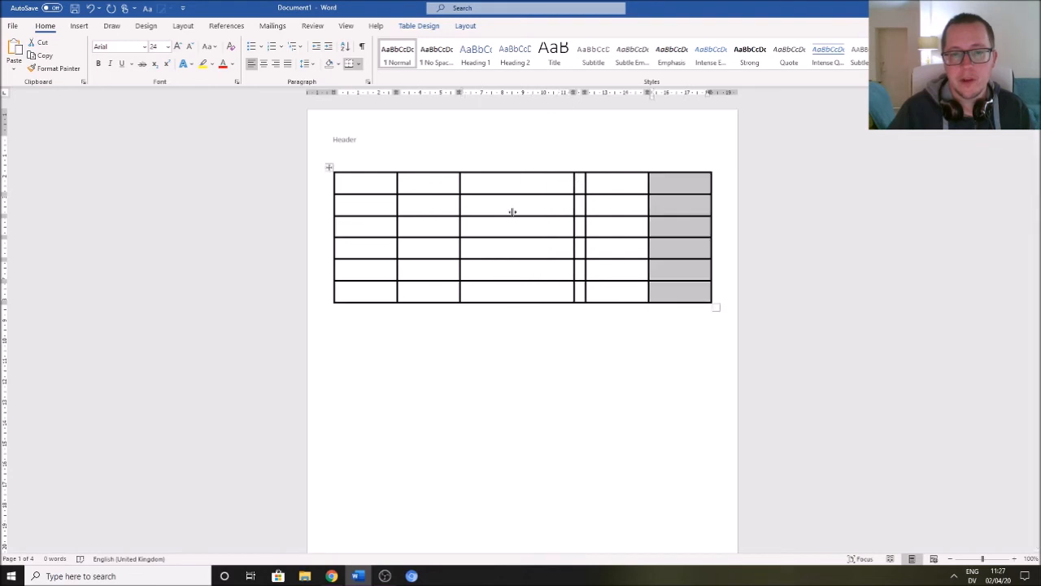
left_click(625, 143)
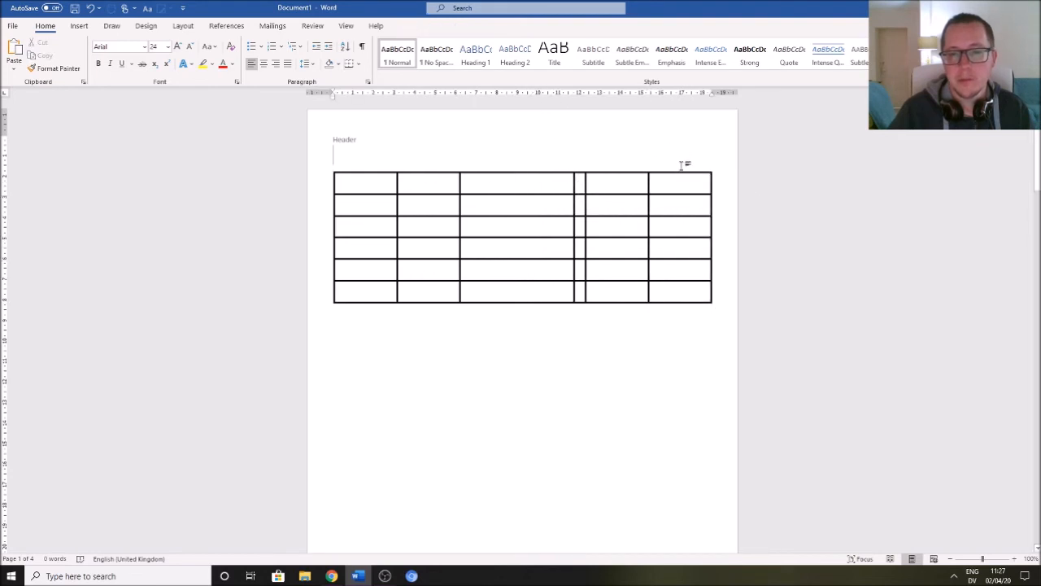
left_click_drag(678, 167, 386, 183)
right_click(386, 183)
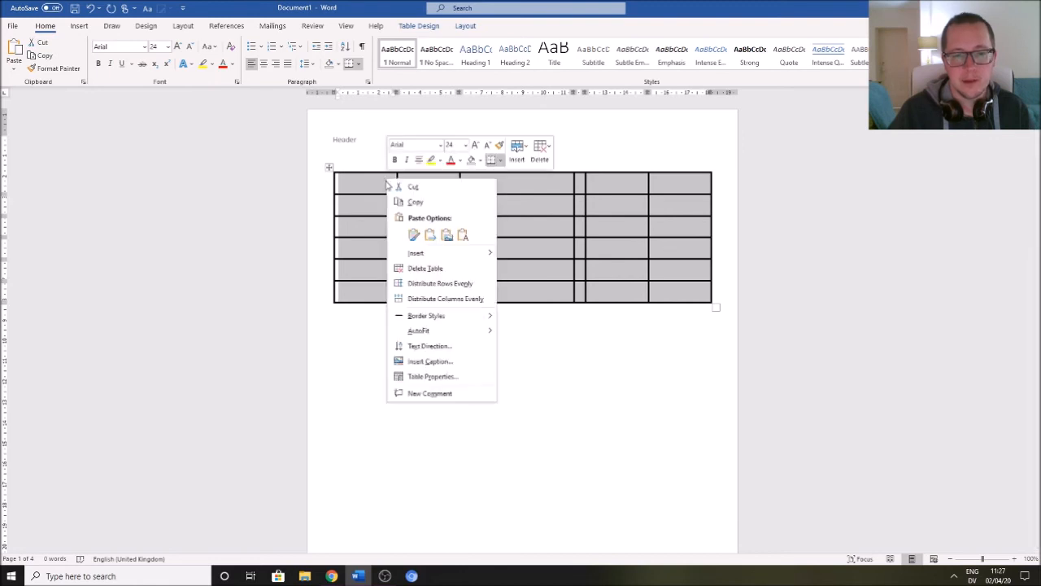
left_click(479, 301)
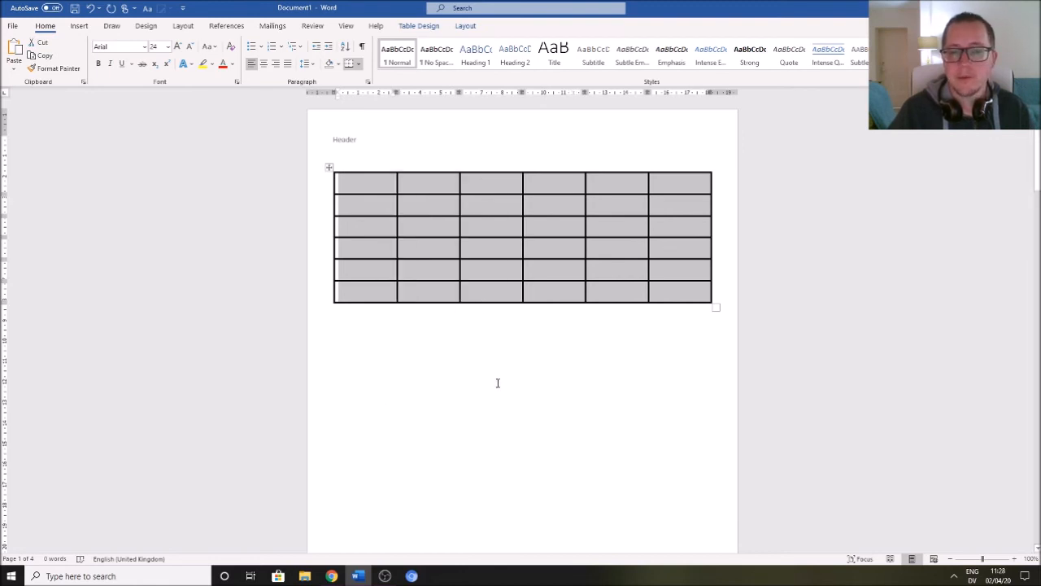
left_click(515, 149)
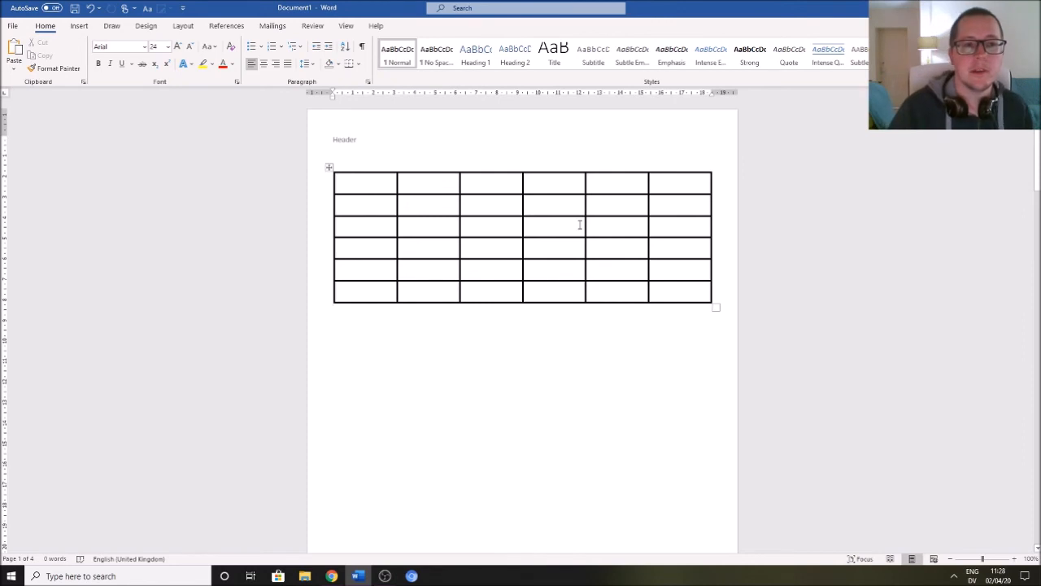
- Select the whole table and delete it from the page
left_click(330, 168)
key("Left")
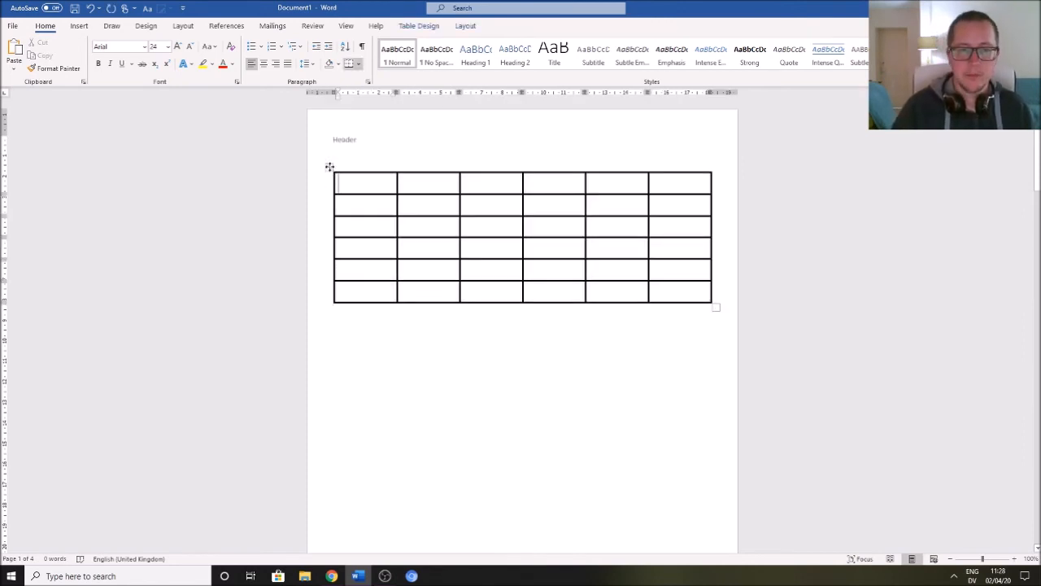
left_click(330, 166)
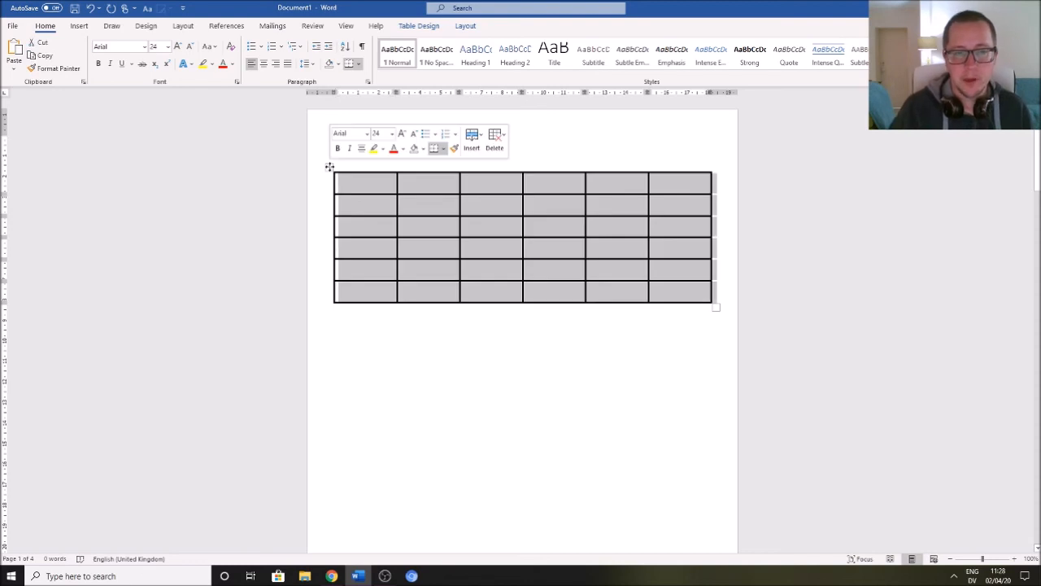
right_click(330, 167)
left_click(392, 262)
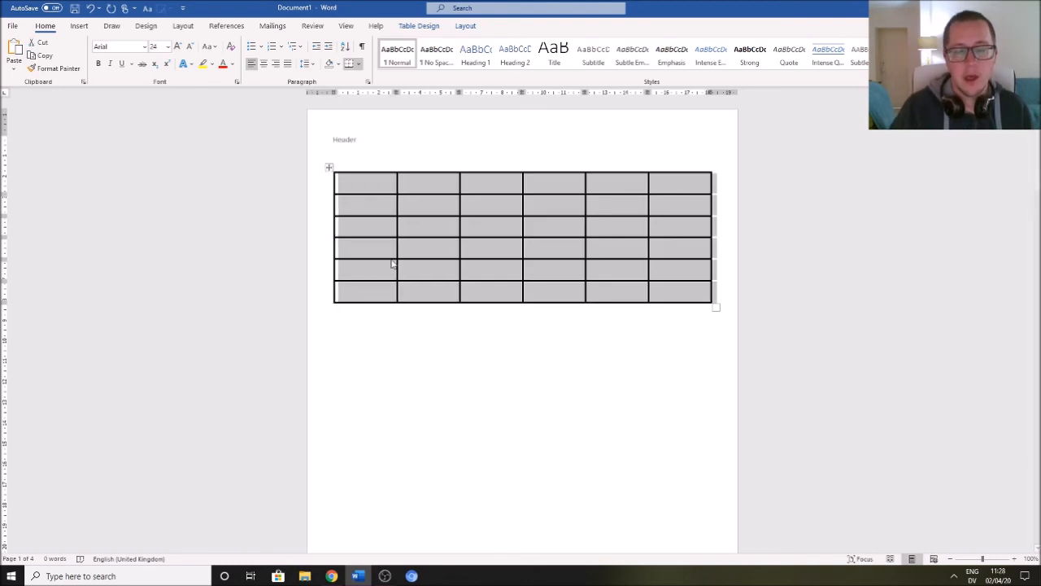
- Delete the header text and the footer's "Hi there" with its page number, and return to the document body
double_click(362, 140)
left_click_drag(376, 139, 281, 133)
key("BackSpace")
scroll(485, 269, "down", 5)
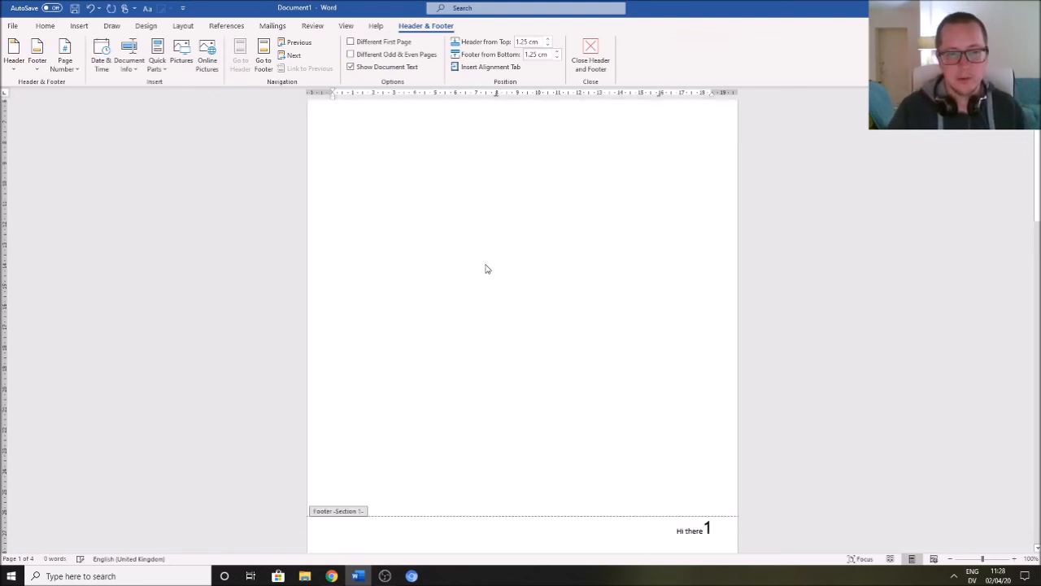
left_click(707, 363)
left_click_drag(707, 362, 657, 365)
key("BackSpace")
key("Escape")
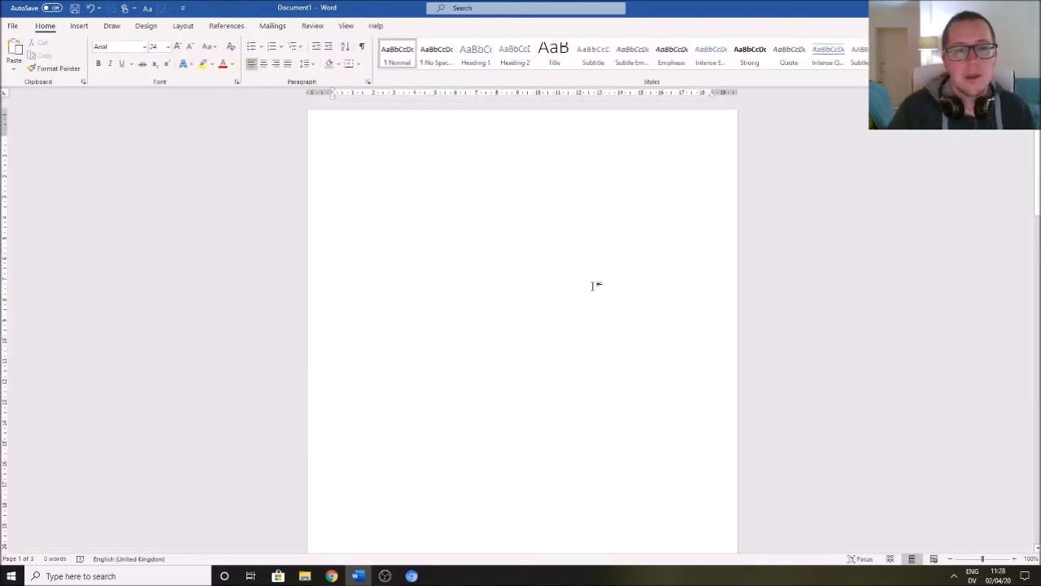
left_click(366, 141)
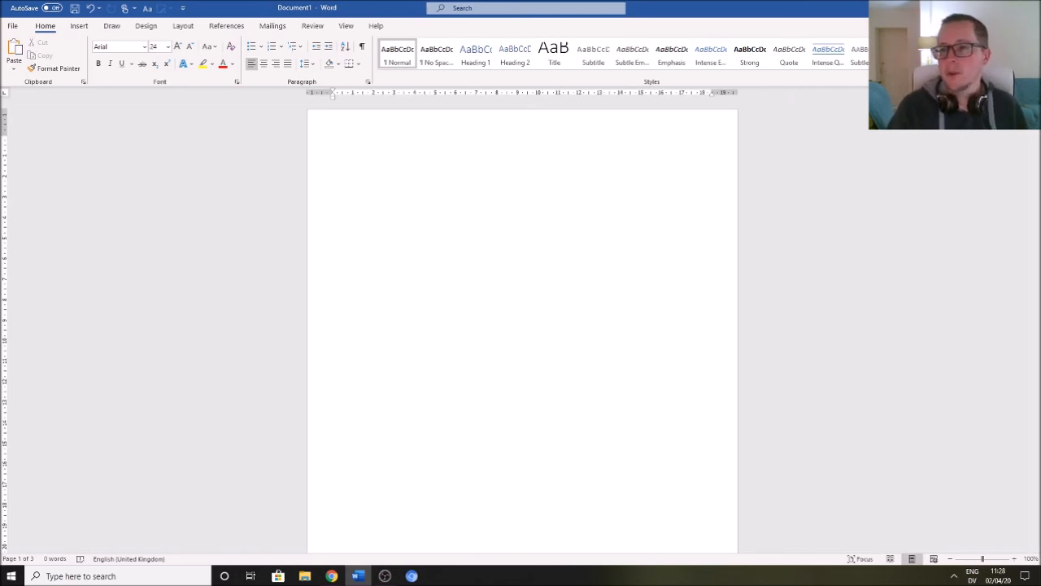
- Collapse the ribbon and expand it again with the Home commands showing
key("ctrl+F1")
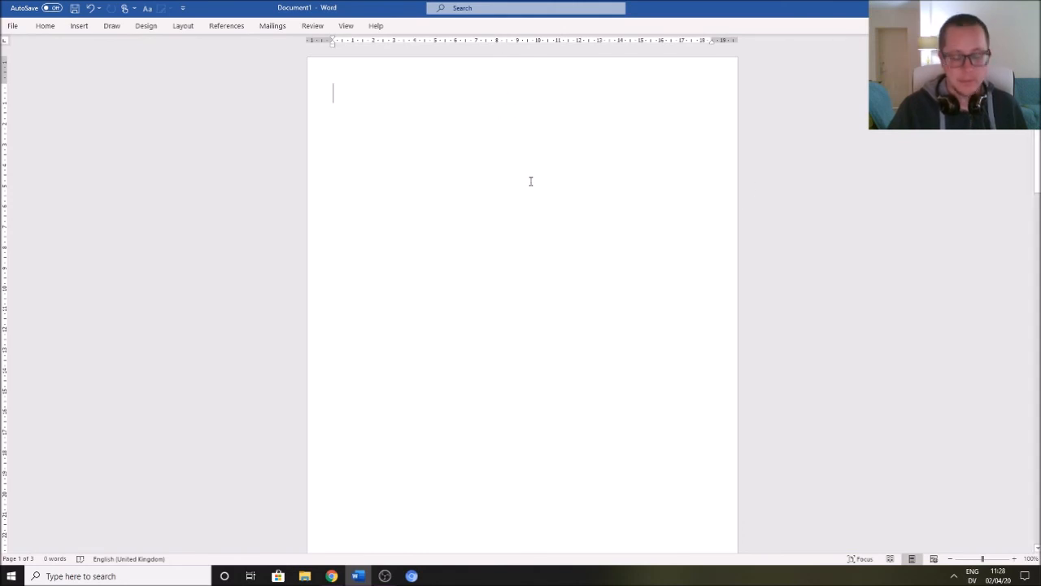
key("alt")
key("alt")
left_click(110, 26)
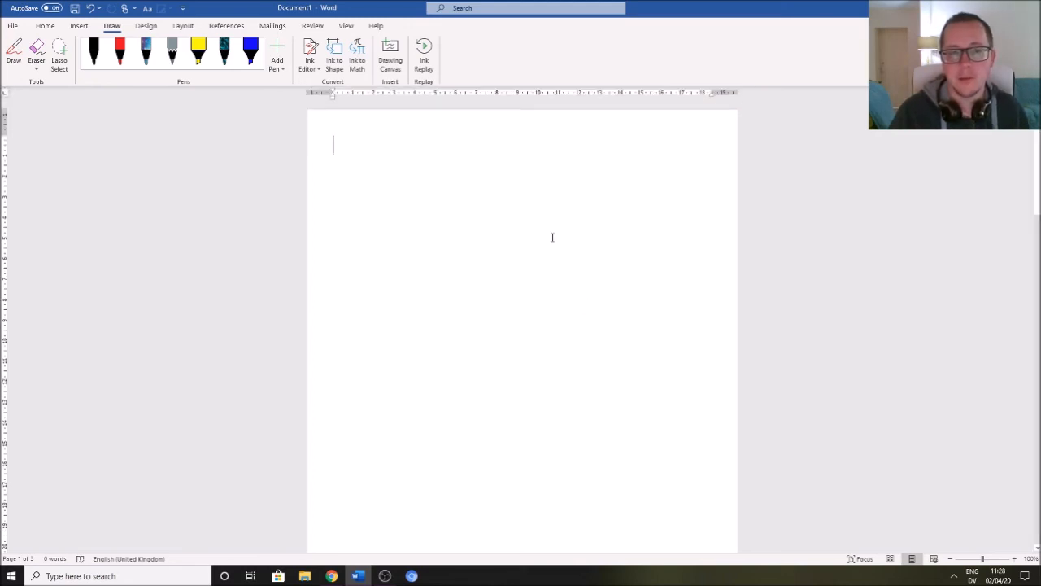
left_click(42, 26)
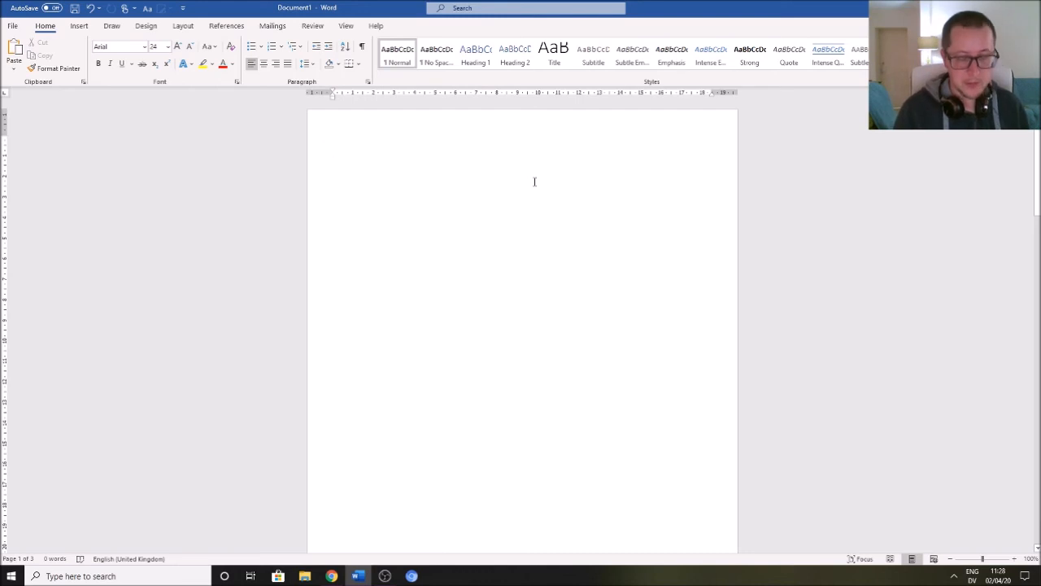
- Enter "This is a test of the immersive reader." and "It is pretty cool and could be quite useful for some people." as two paragraphs
type("This is a test of the immersive reader. It is pretty cool and could be quite useful for some people.")
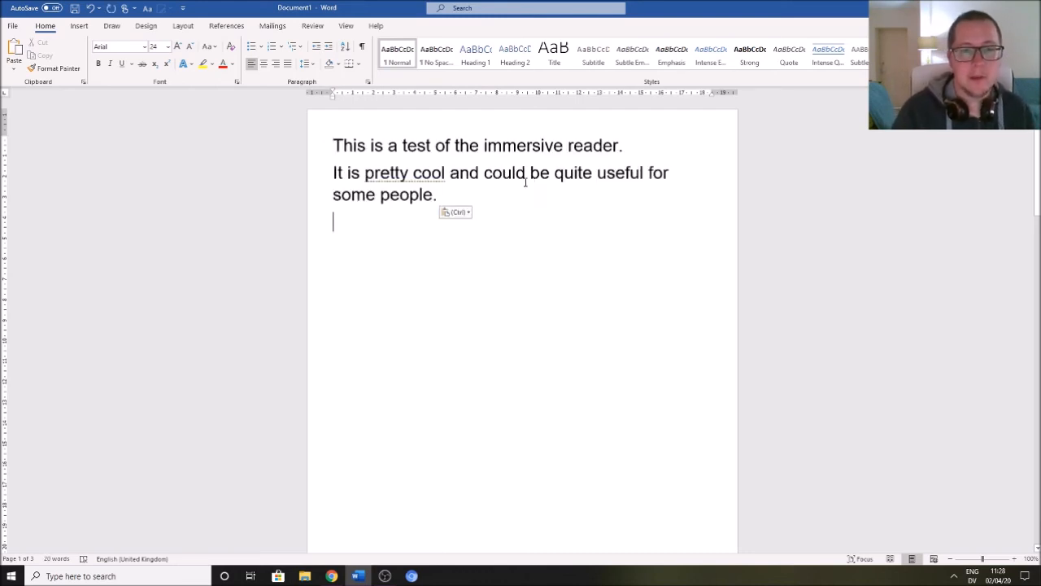
- Add the line "Hi there." below the text in Focus mode, and leave that mode
left_click(347, 26)
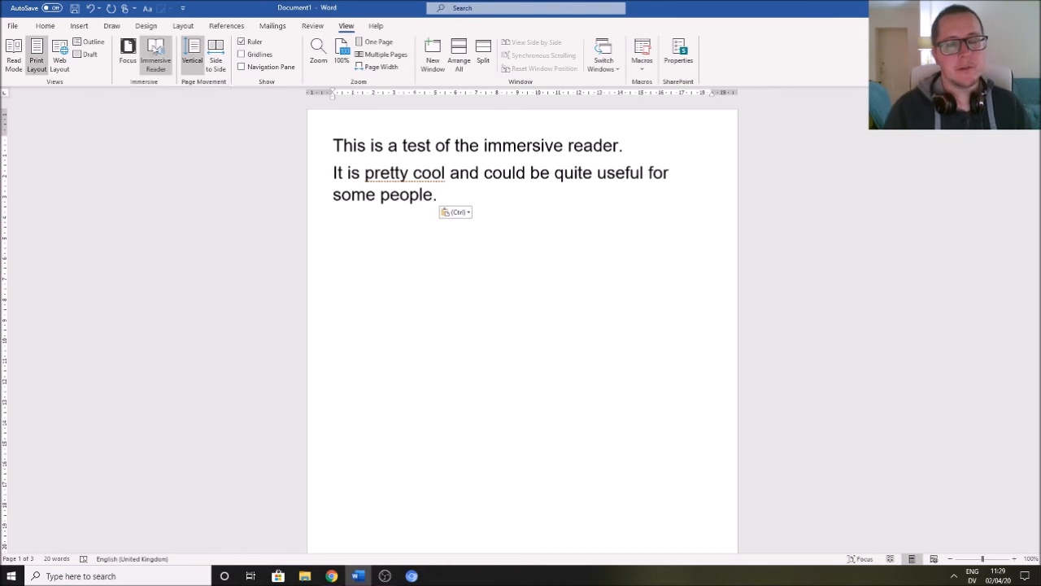
left_click(129, 55)
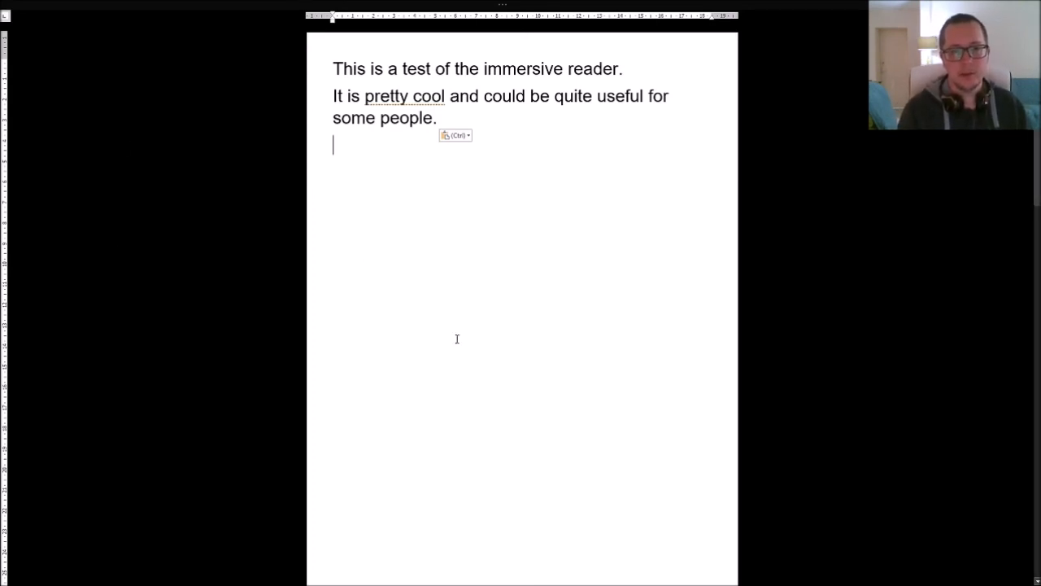
type("hi ther")
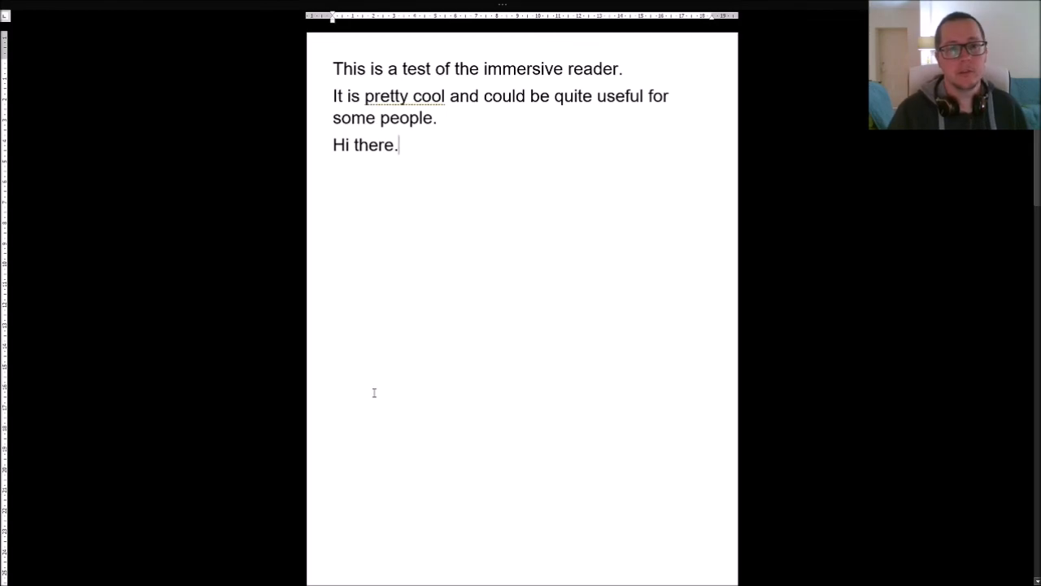
key("Escape")
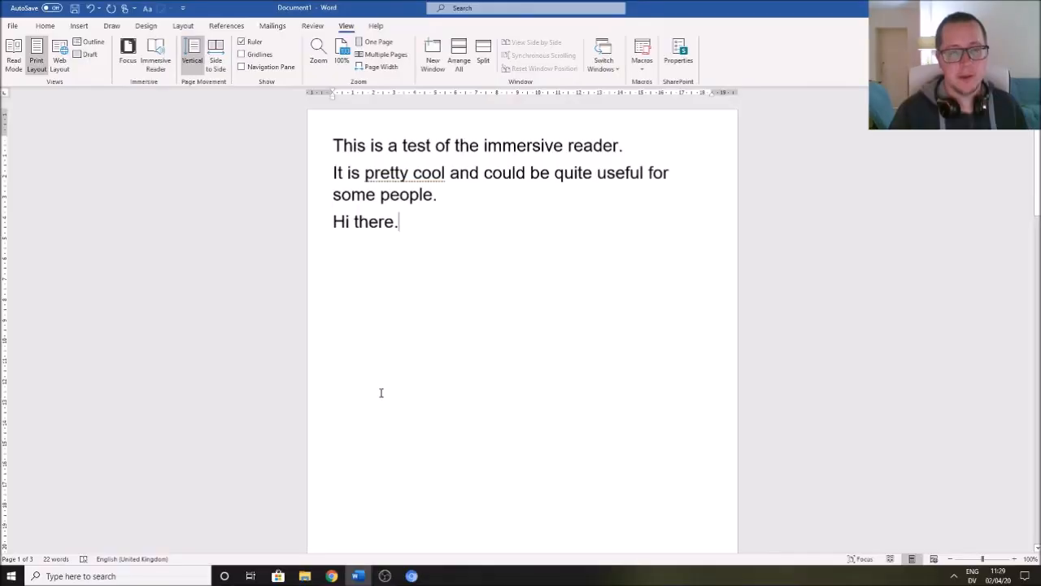
- Open the document in Immersive Reader and set the line focus to One Line
left_click(151, 54)
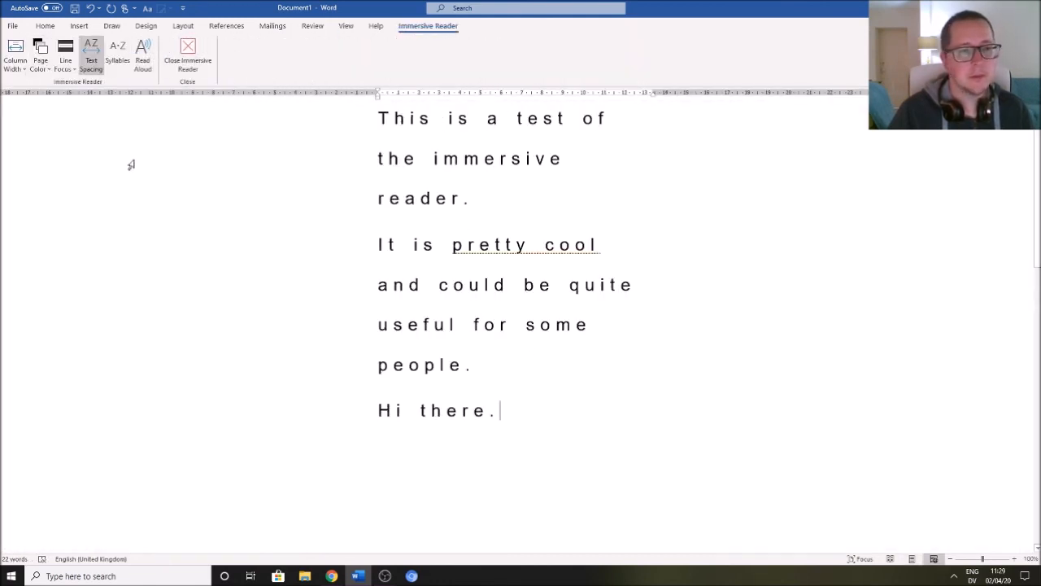
left_click(74, 71)
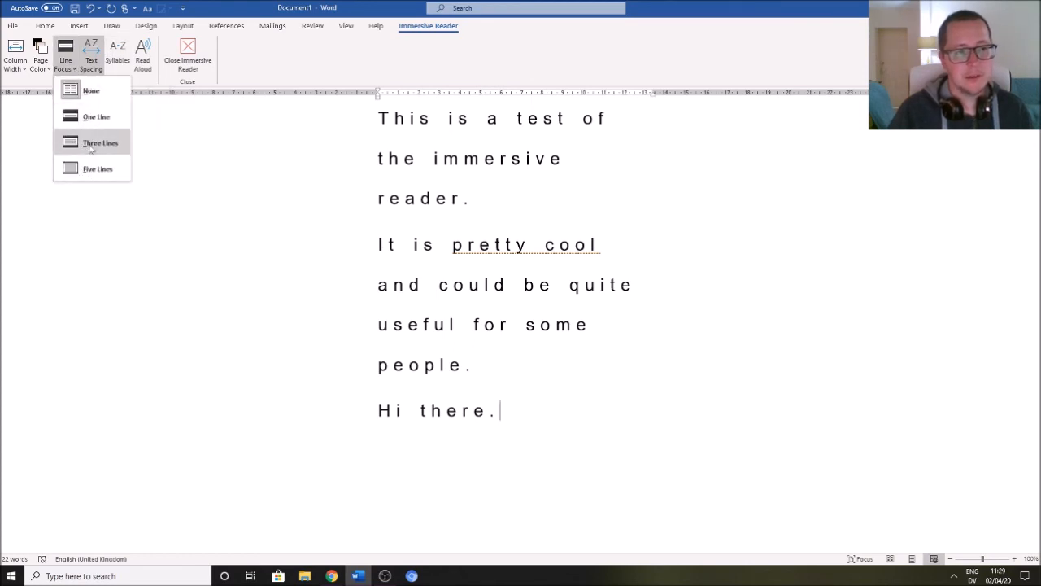
left_click(94, 118)
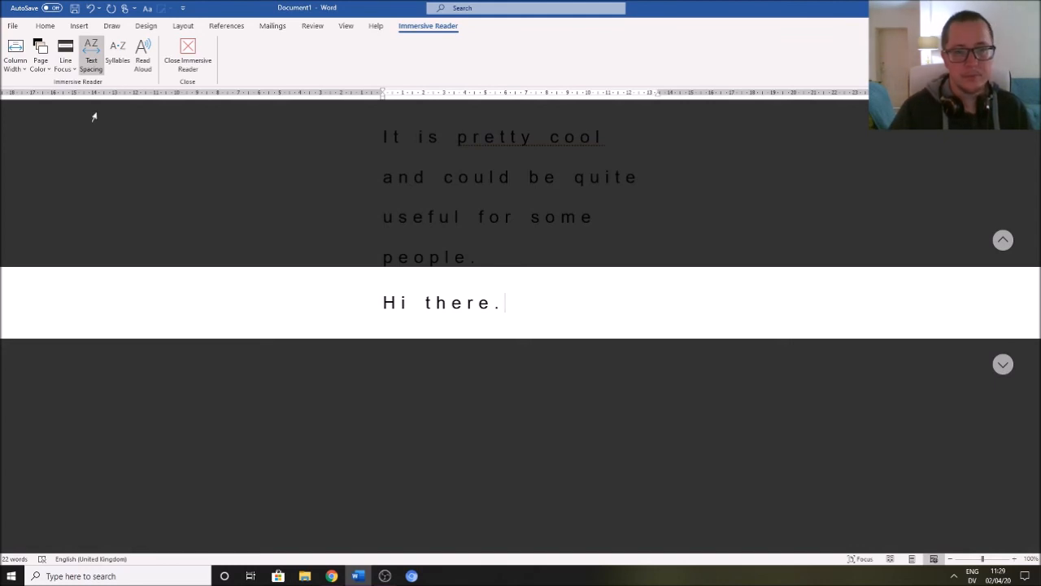
- Move the line focus up from the last line to the first line of the text
key("Up")
key("Up")
key("Up")
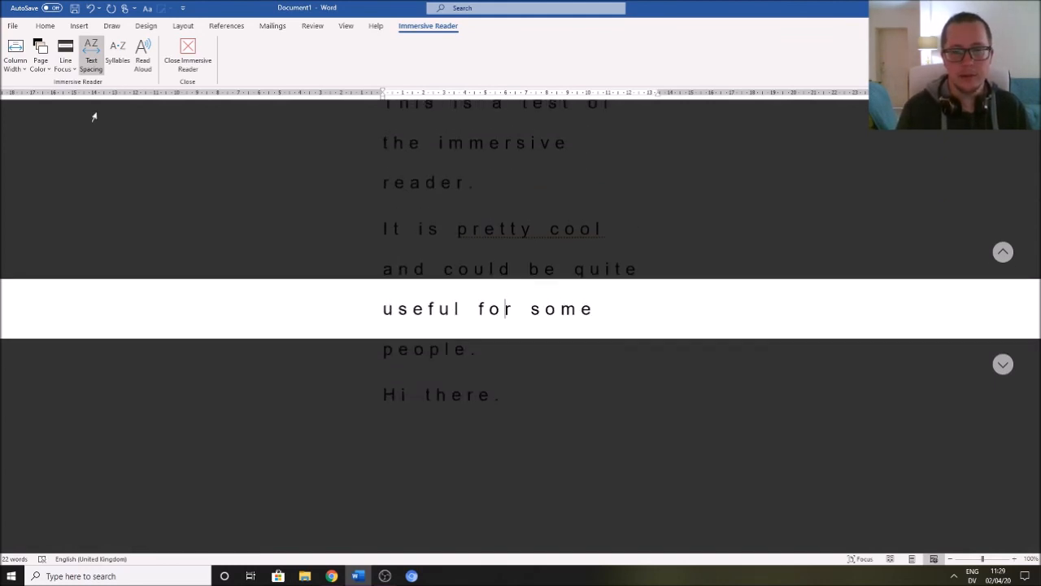
key("Up")
key("Up")
key("Up")
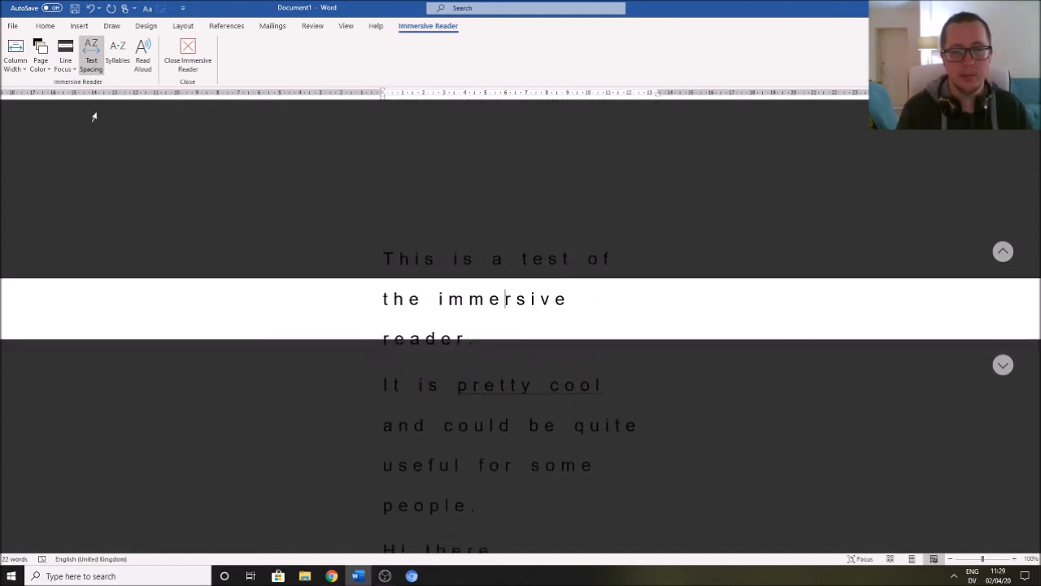
key("Up")
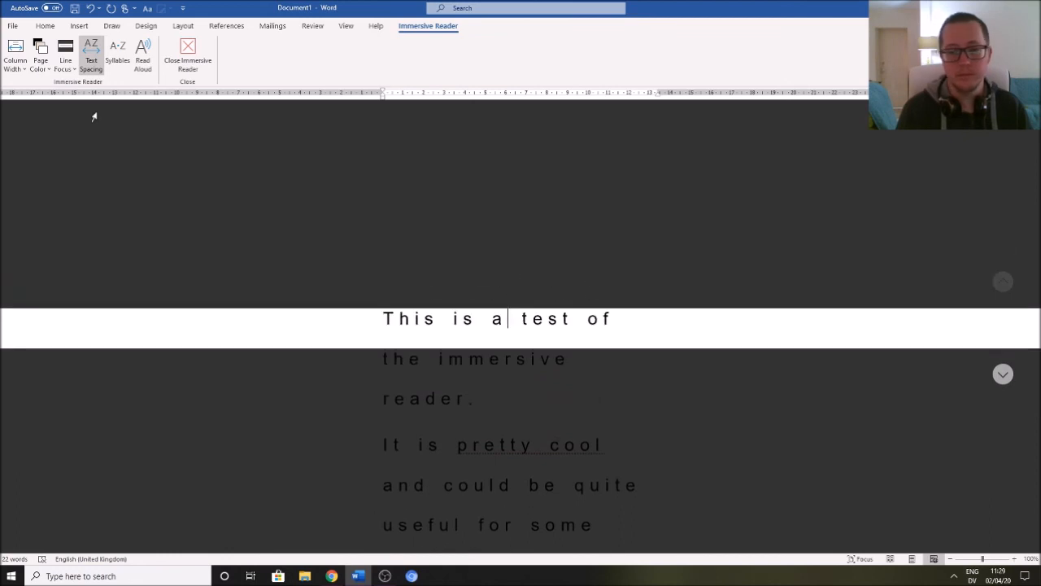
- Set the reader's page colour to Celadon and move the line focus down to "Hi there."
left_click(41, 57)
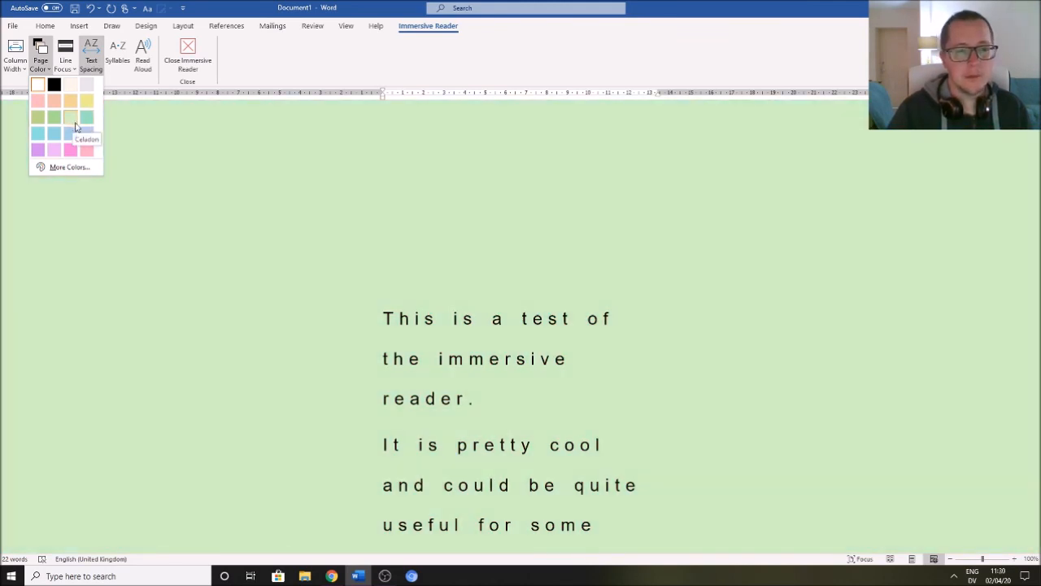
left_click(71, 119)
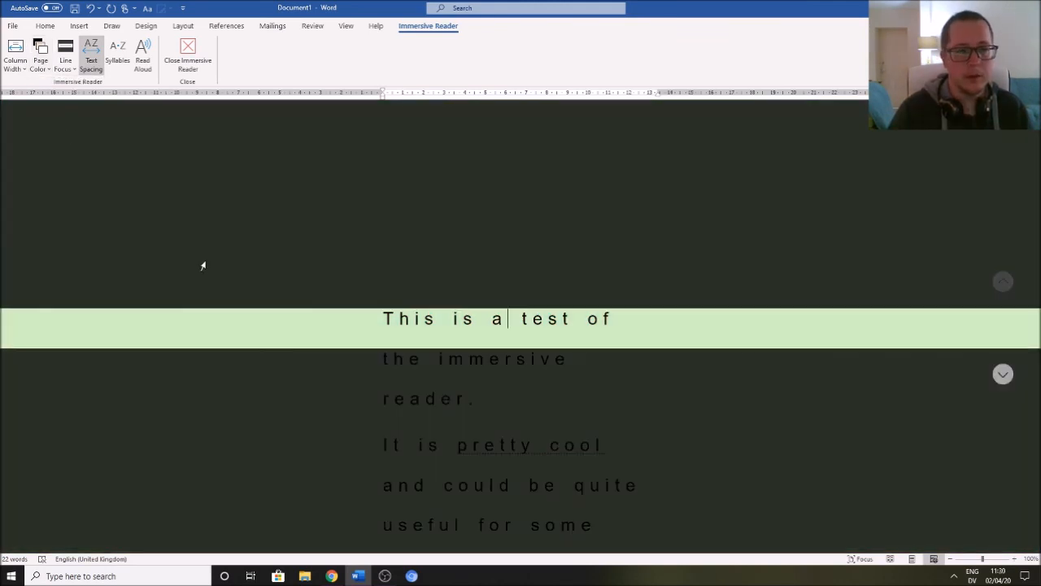
key("Down")
key("Down")
key("Down")
key("Down")
key("Down")
key("Down")
key("Down")
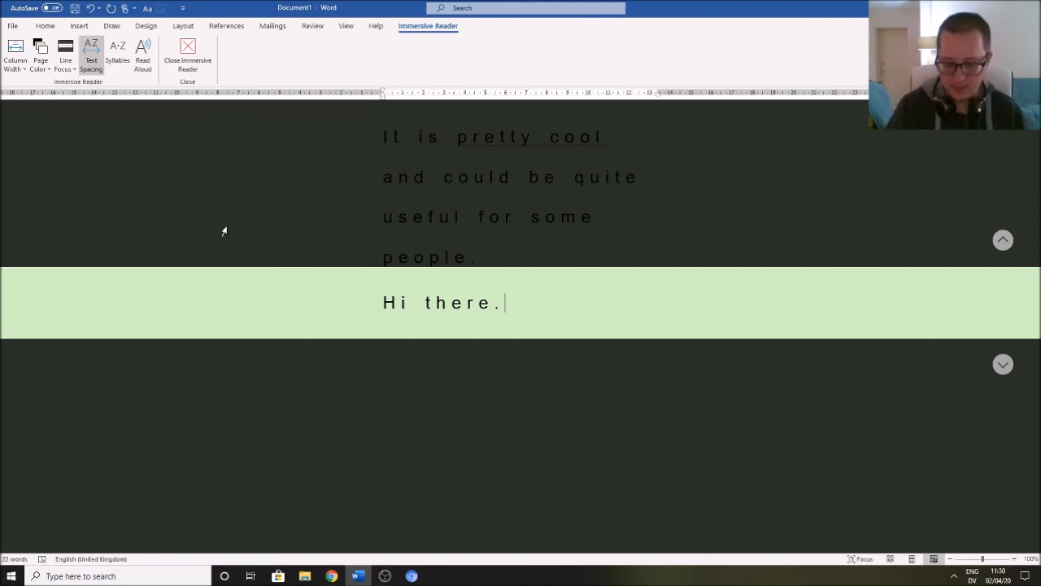
key("shift+Up")
key("shift+Up")
key("shift+Up")
key("shift+Up")
key("shift+Up")
key("shift+Up")
key("shift+Up")
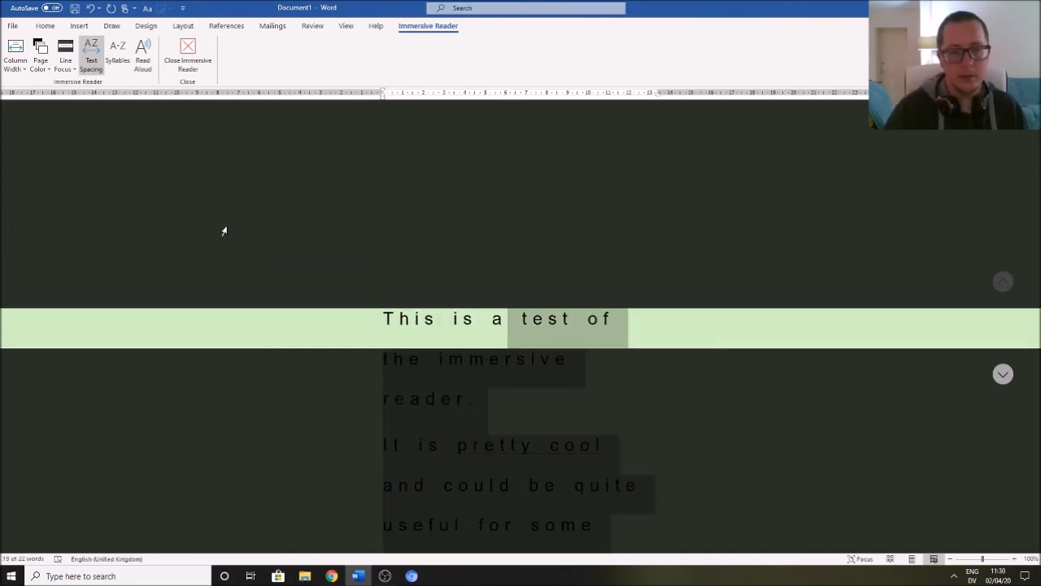
- Have the text read aloud from its beginning, and set the speaker volume to 46
left_click(383, 318)
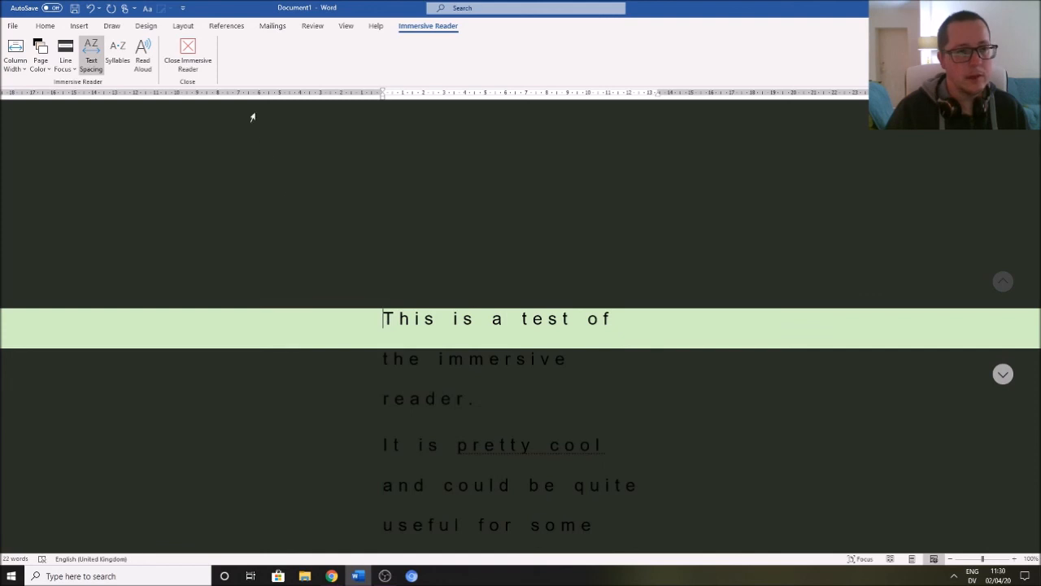
left_click(145, 60)
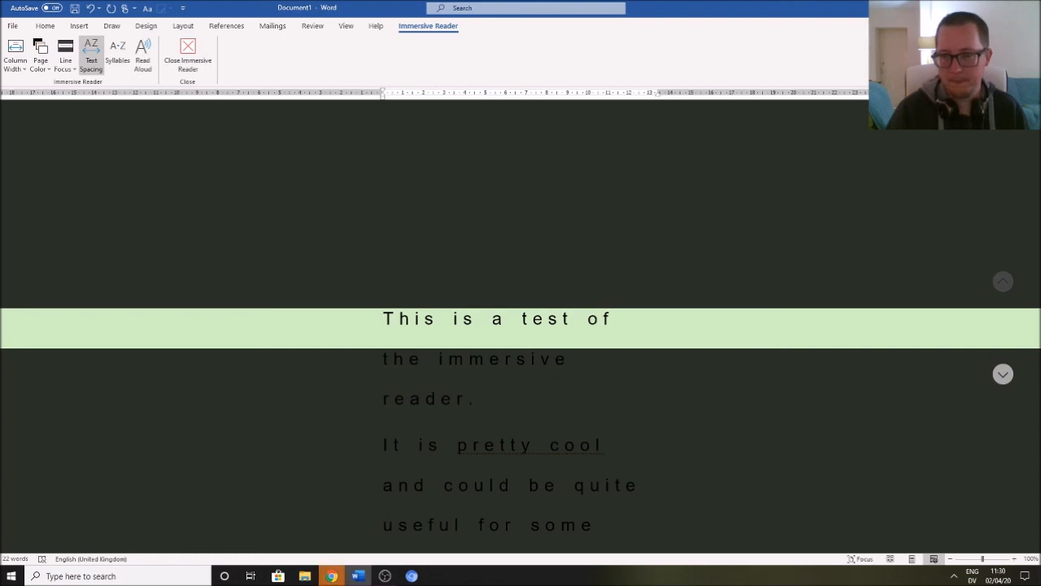
left_click(954, 576)
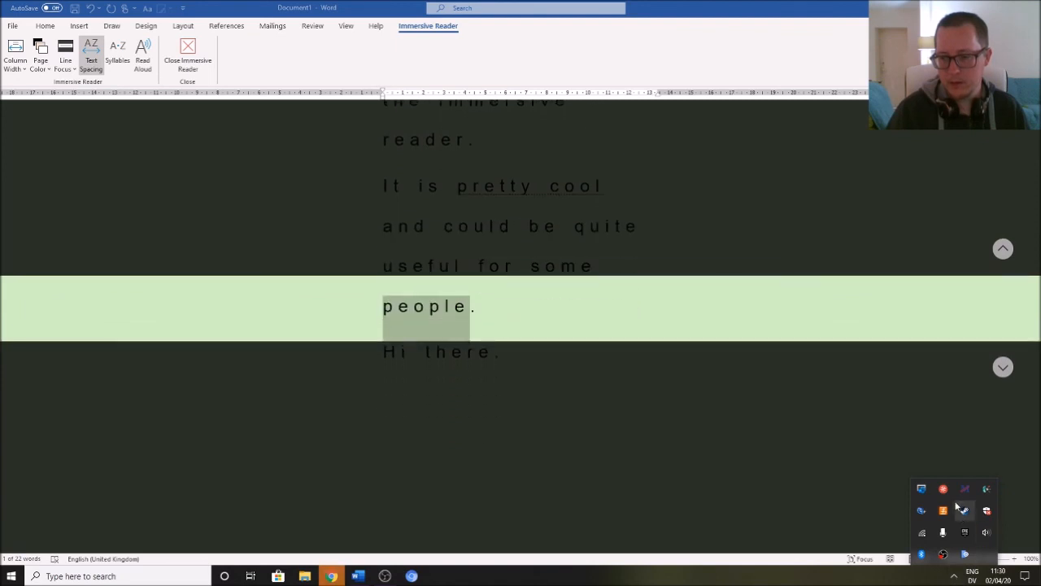
left_click(985, 532)
left_click(941, 549)
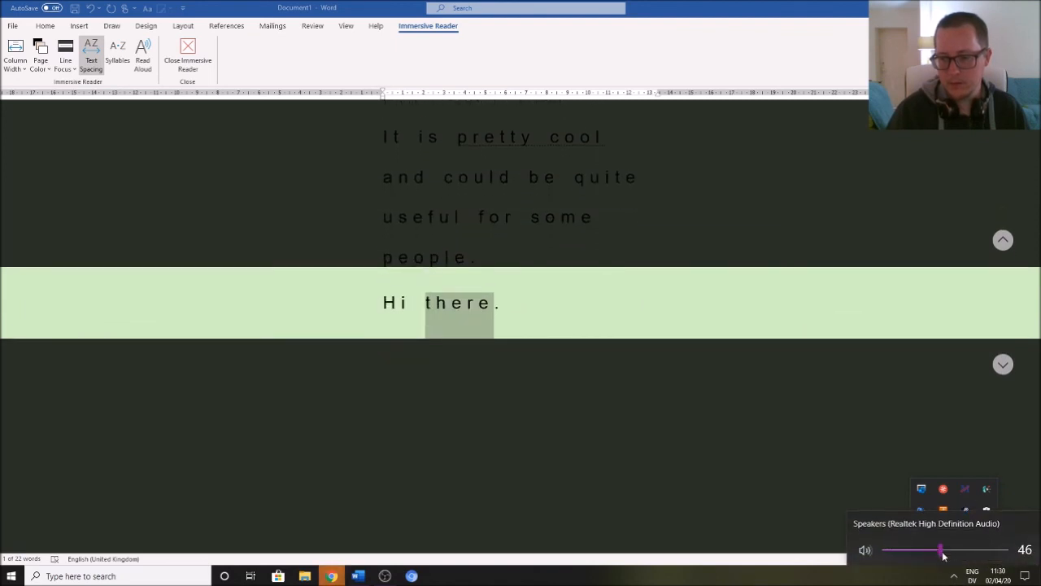
left_click(956, 575)
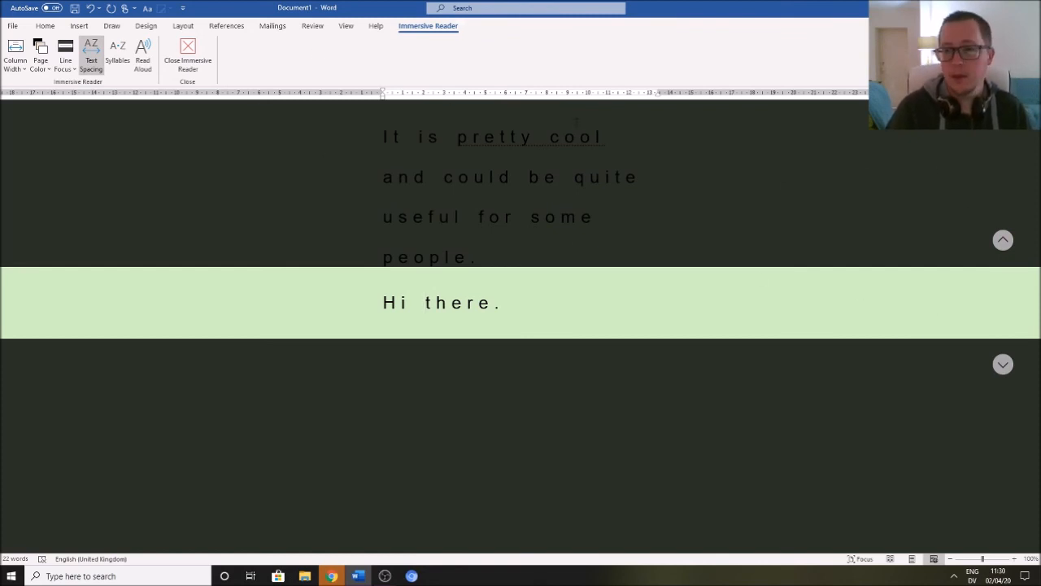
- Close Immersive Reader and return to the normal page view with the Home commands showing
left_click(188, 55)
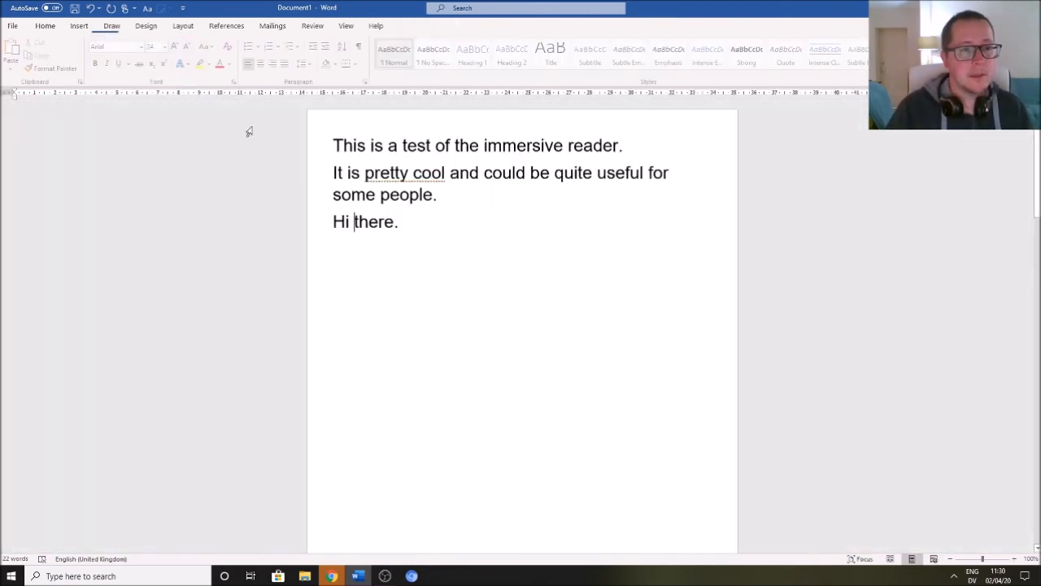
left_click(185, 27)
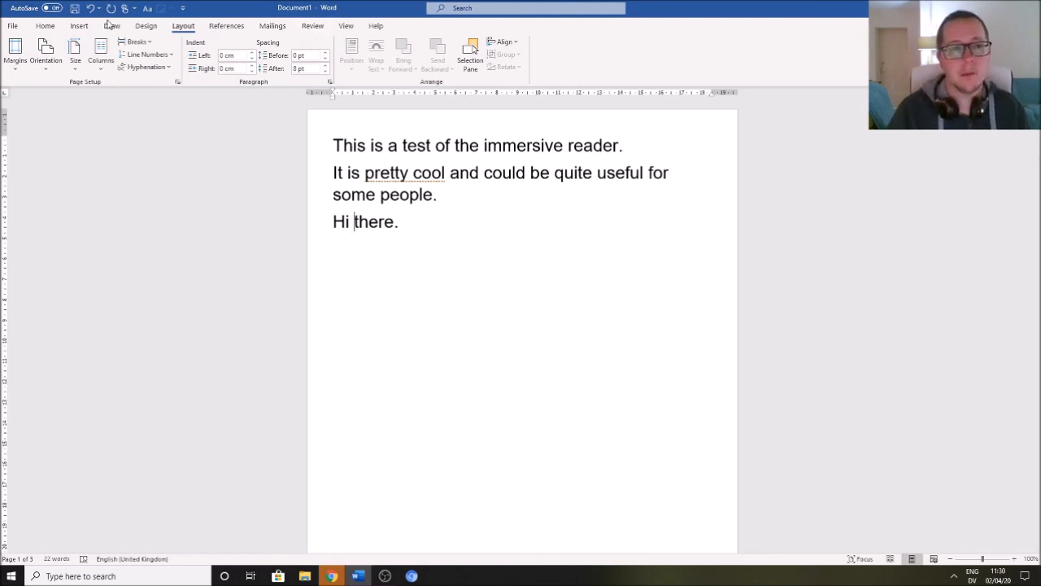
left_click(46, 26)
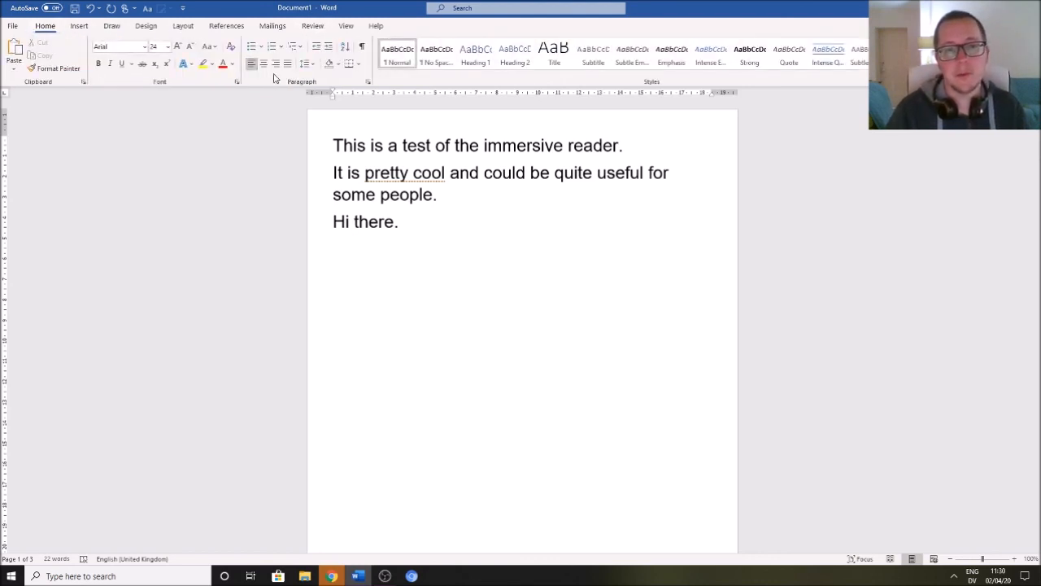